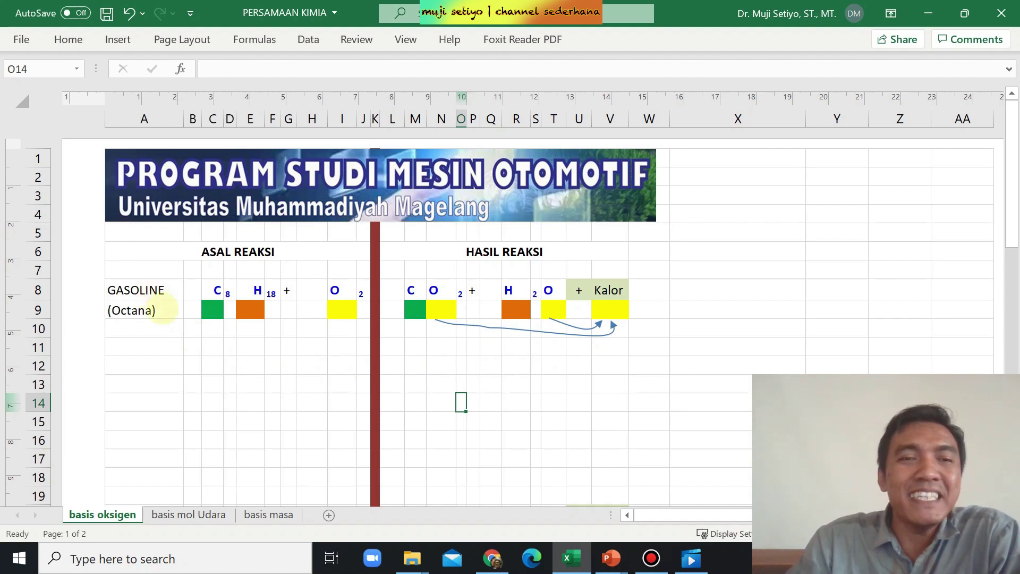
# - Look over the basis mol Udara and basis masa sheets, then return to basis oksigen
pyautogui.scroll(-1, 162, 314)
pyautogui.scroll(-1, 143, 475)
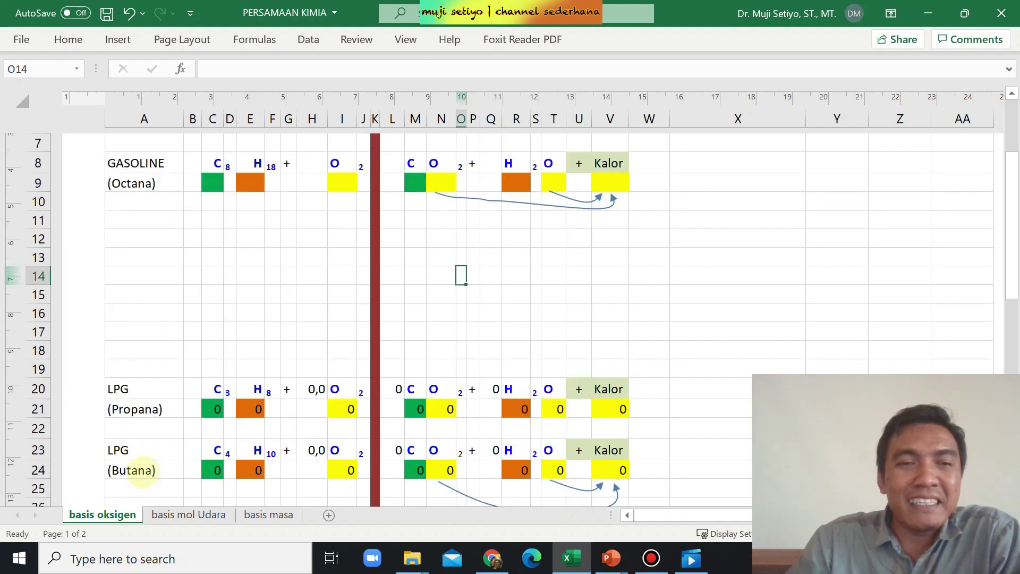
pyautogui.scroll(-2, 142, 389)
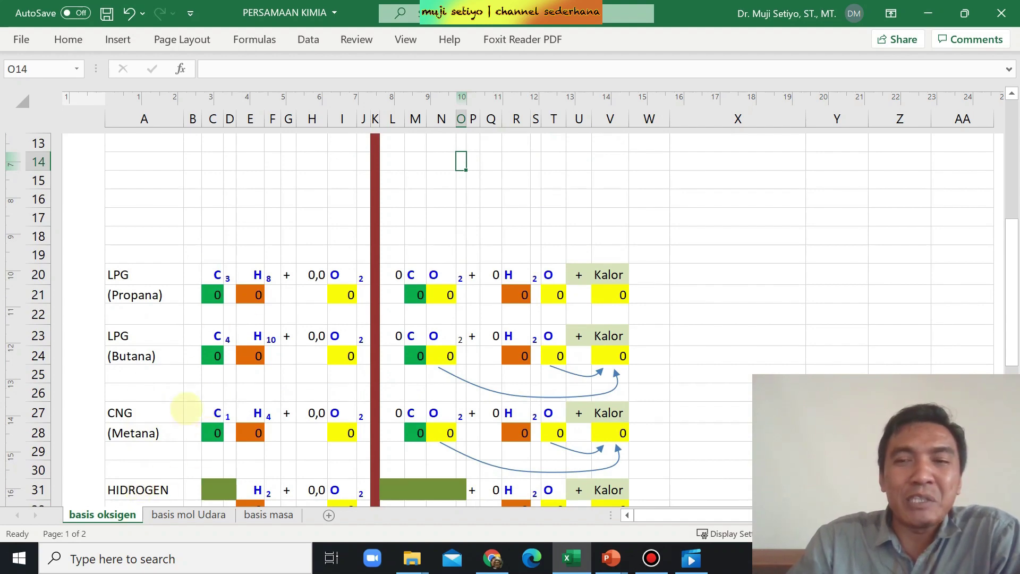
pyautogui.scroll(1, 223, 395)
pyautogui.scroll(3, 273, 364)
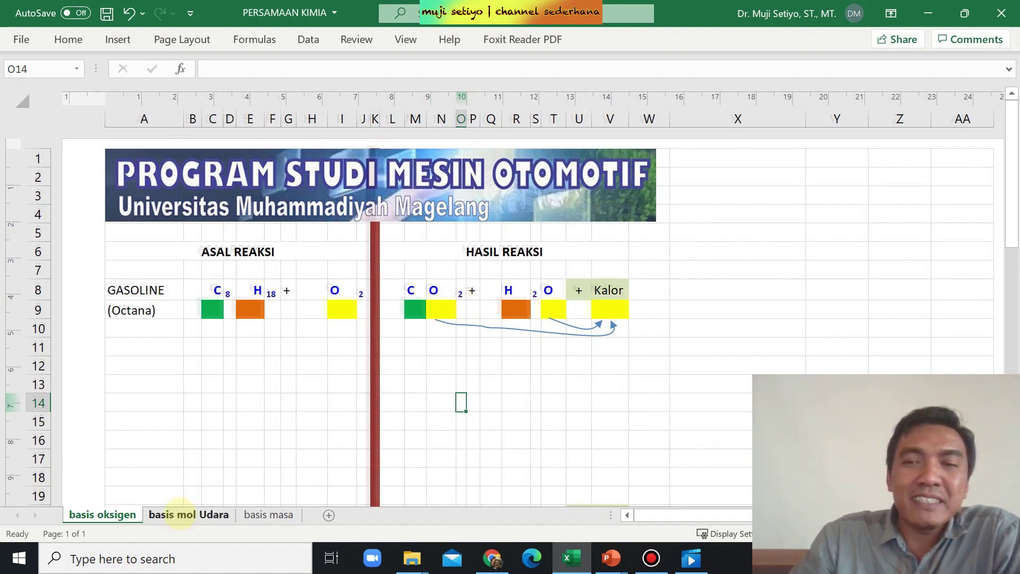
pyautogui.click(181, 513)
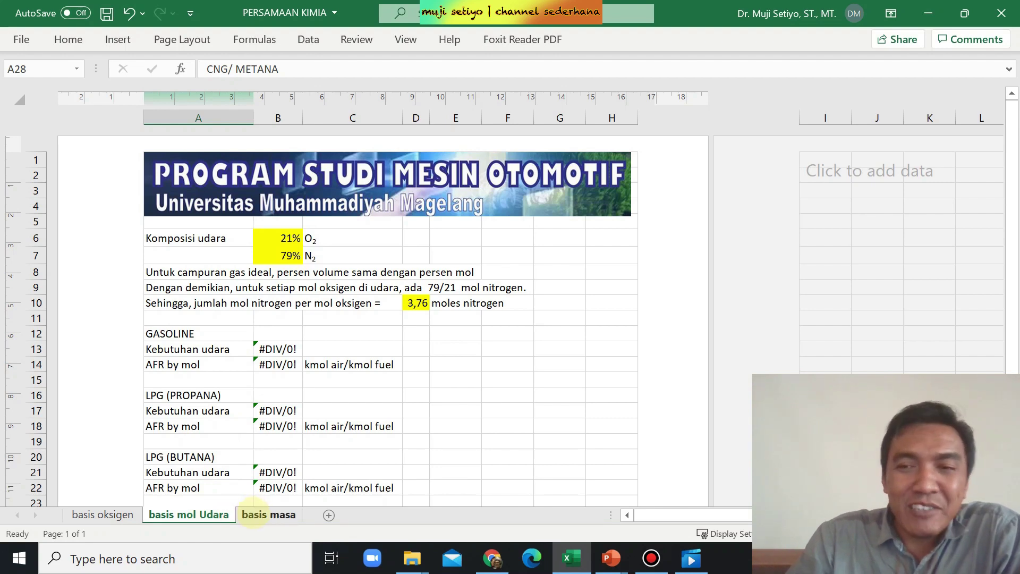
pyautogui.click(268, 514)
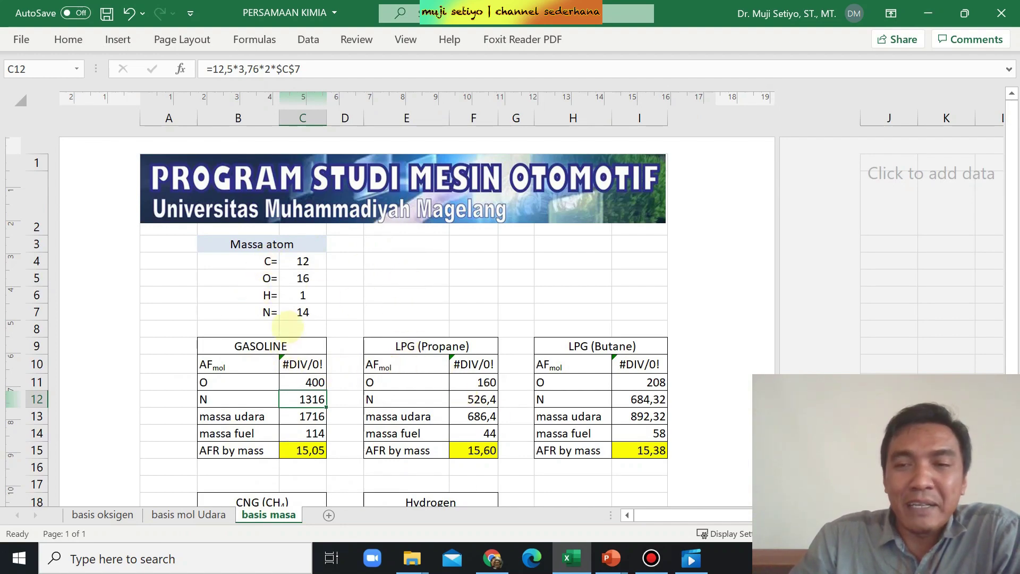
pyautogui.click(104, 514)
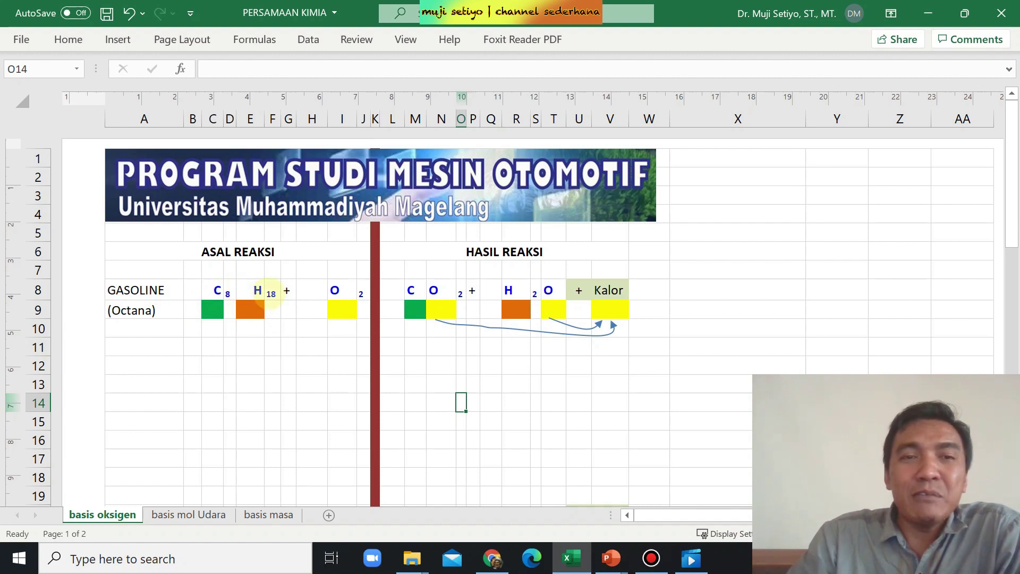
# - Enter 1 as the octane fuel coefficient in B8
pyautogui.click(193, 291)
pyautogui.write('1')
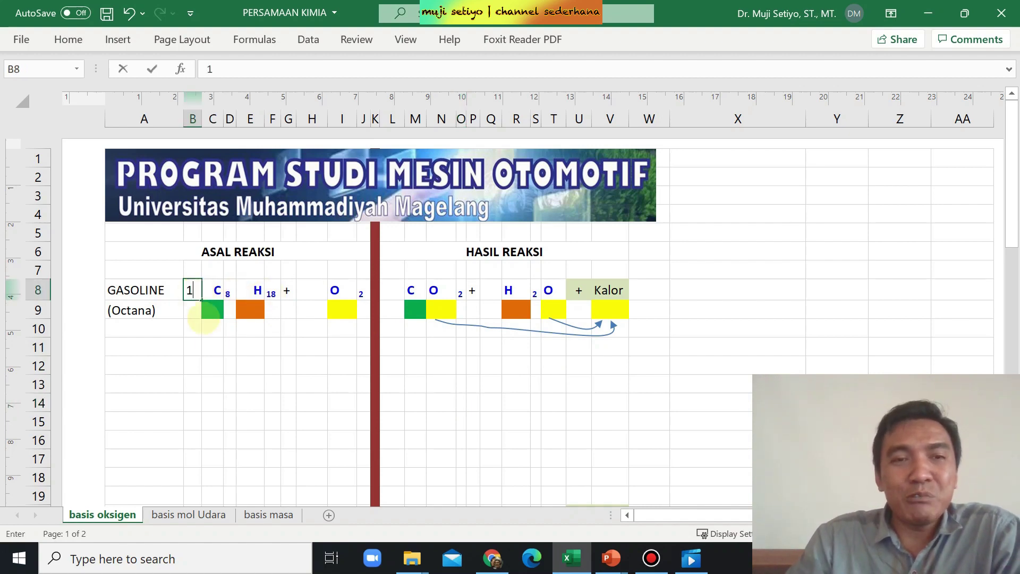
pyautogui.click(213, 364)
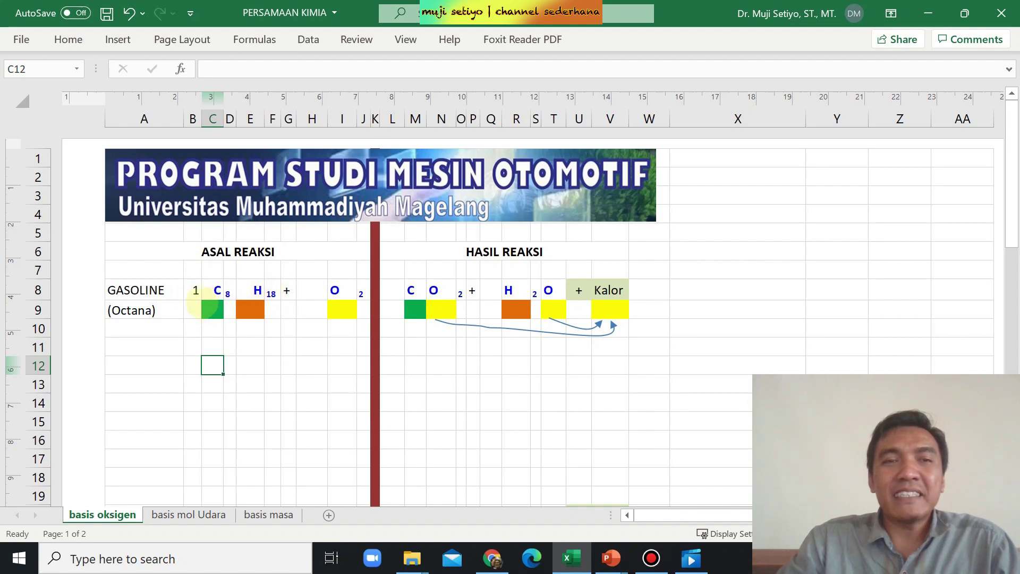
# - Enter =D8*B8 in C9 so the octane carbon count shows 8
pyautogui.click(212, 311)
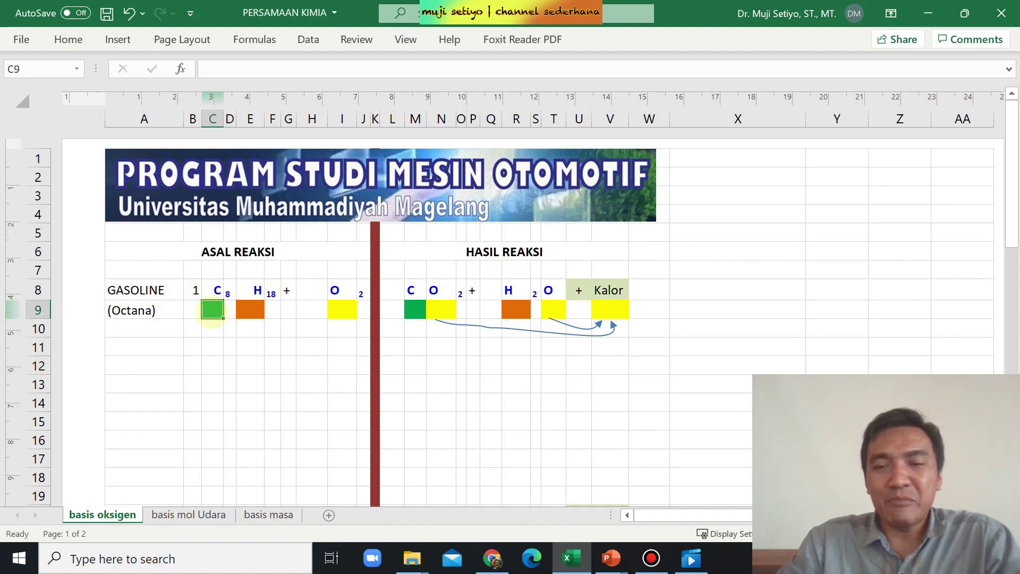
pyautogui.write('=')
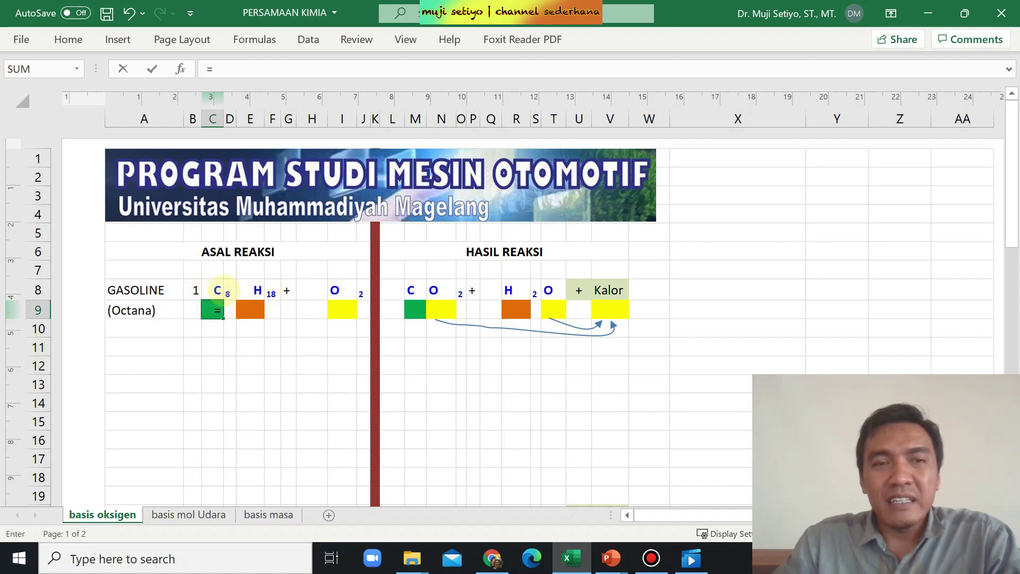
pyautogui.click(229, 291)
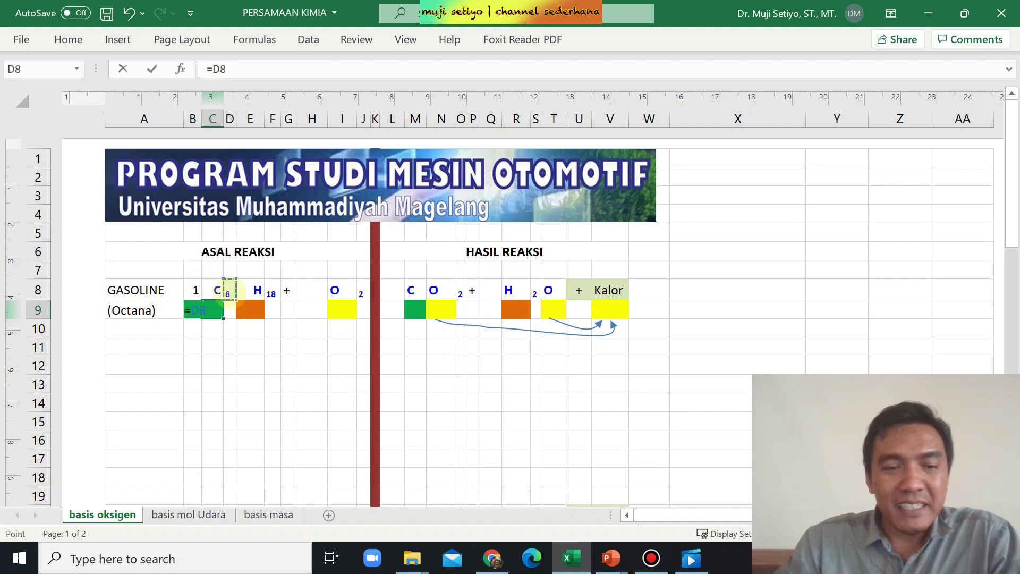
pyautogui.write('*')
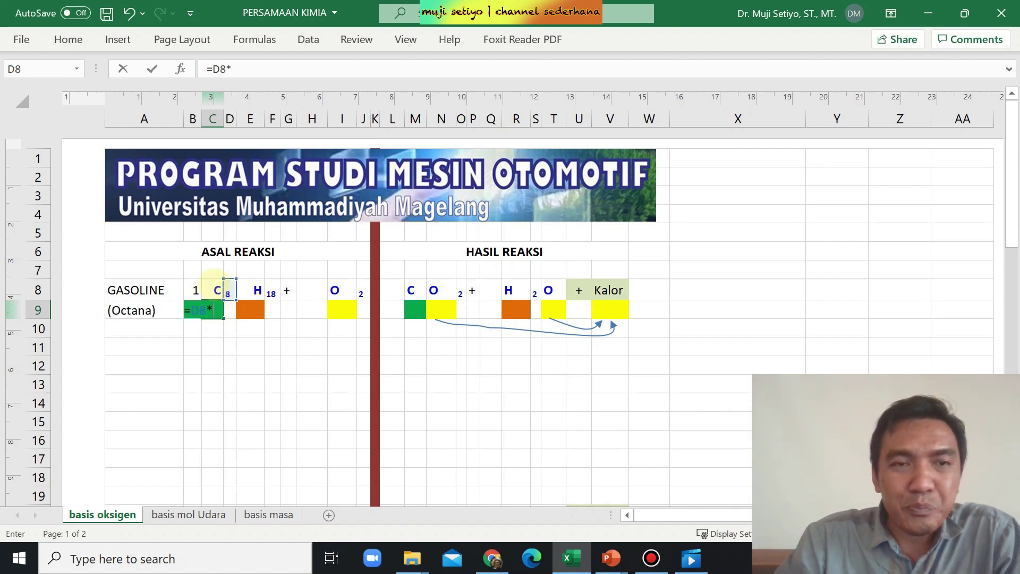
pyautogui.click(195, 290)
pyautogui.press('Return')
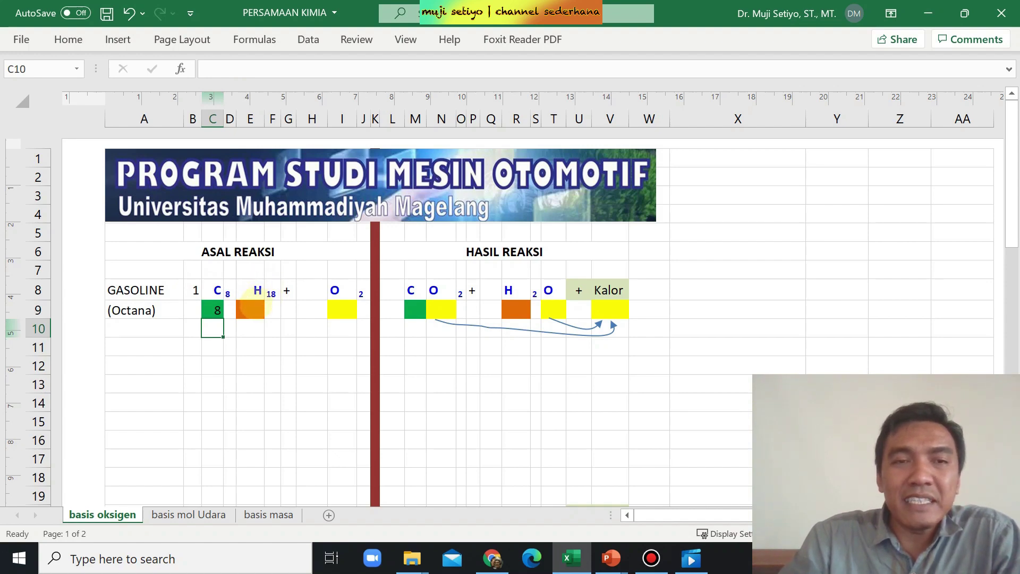
# - Enter =F8*B8 in E9 so the octane hydrogen count shows 18
pyautogui.click(252, 308)
pyautogui.write('=')
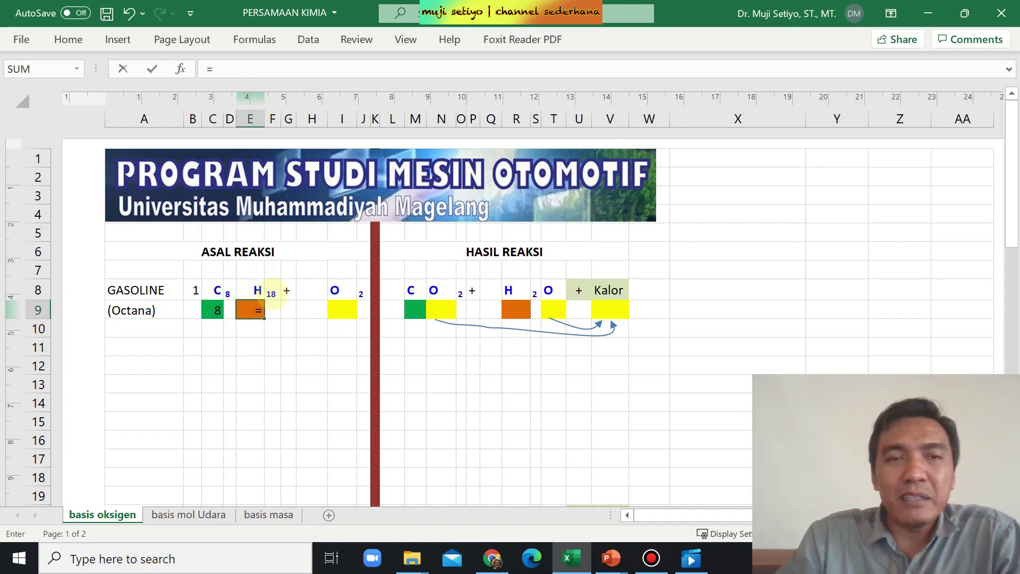
pyautogui.click(272, 291)
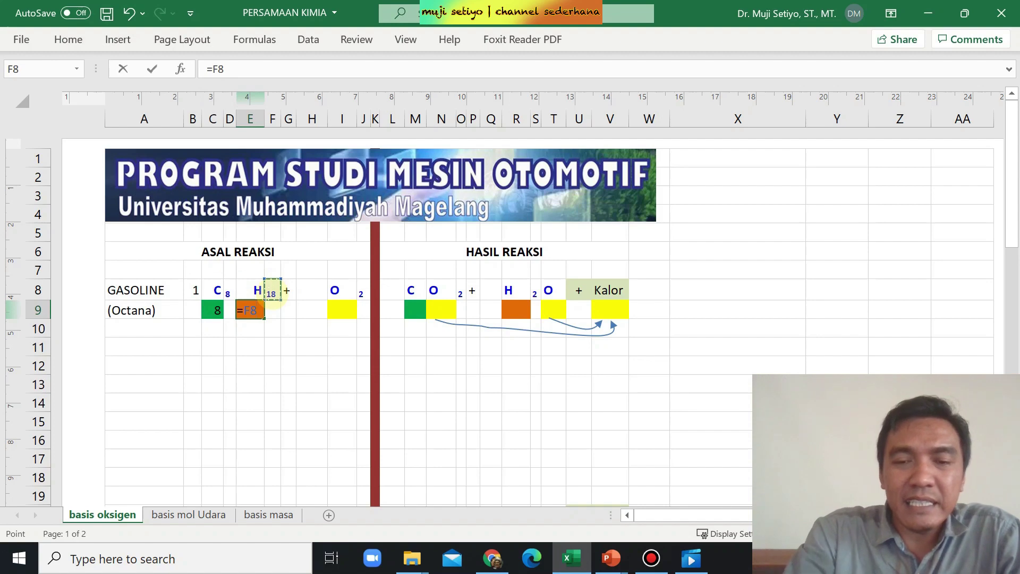
pyautogui.write('*')
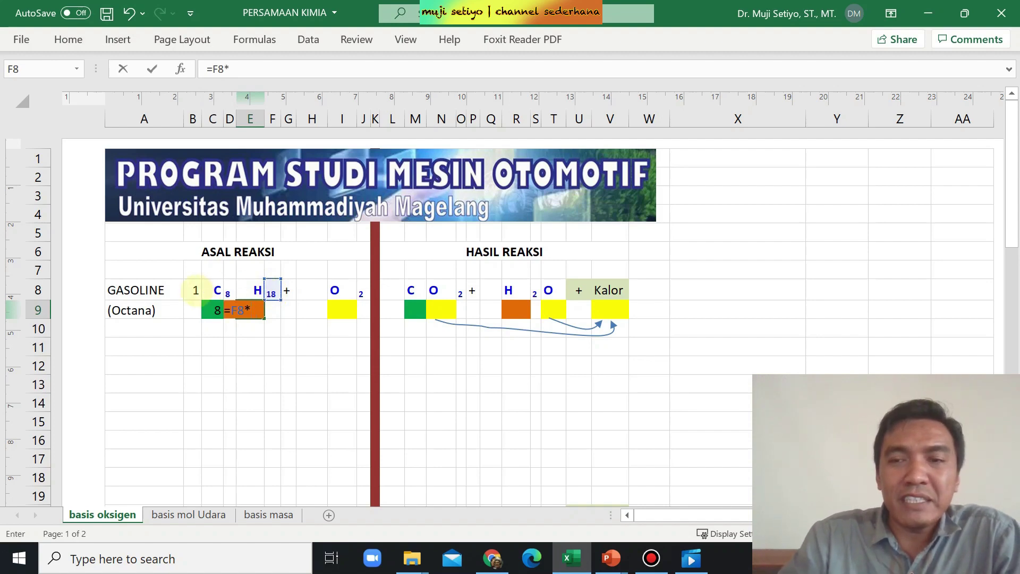
pyautogui.click(196, 290)
pyautogui.press('Return')
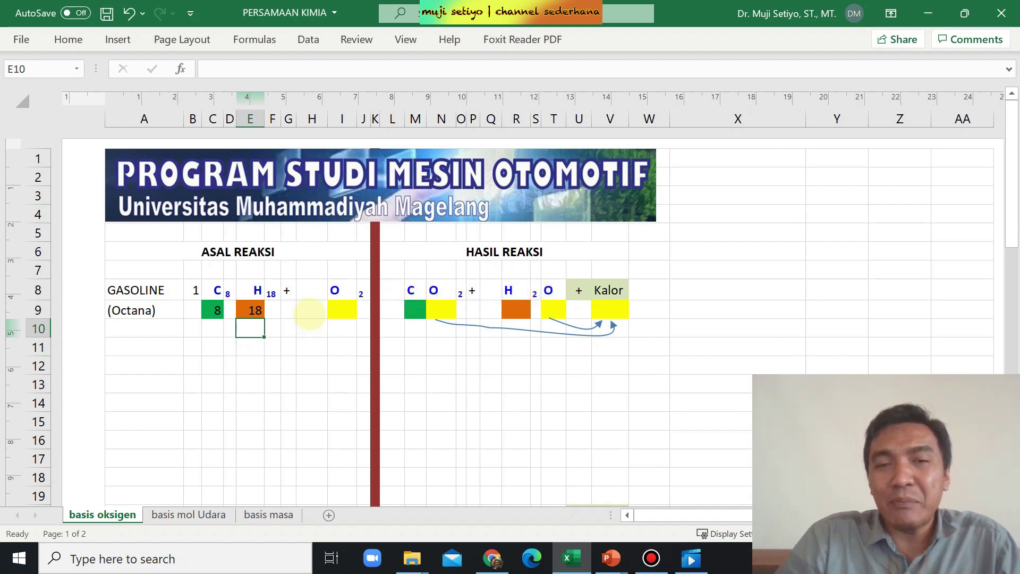
# - Enter =D8*B8 in L8 to give the CO2 coefficient 8
pyautogui.click(392, 289)
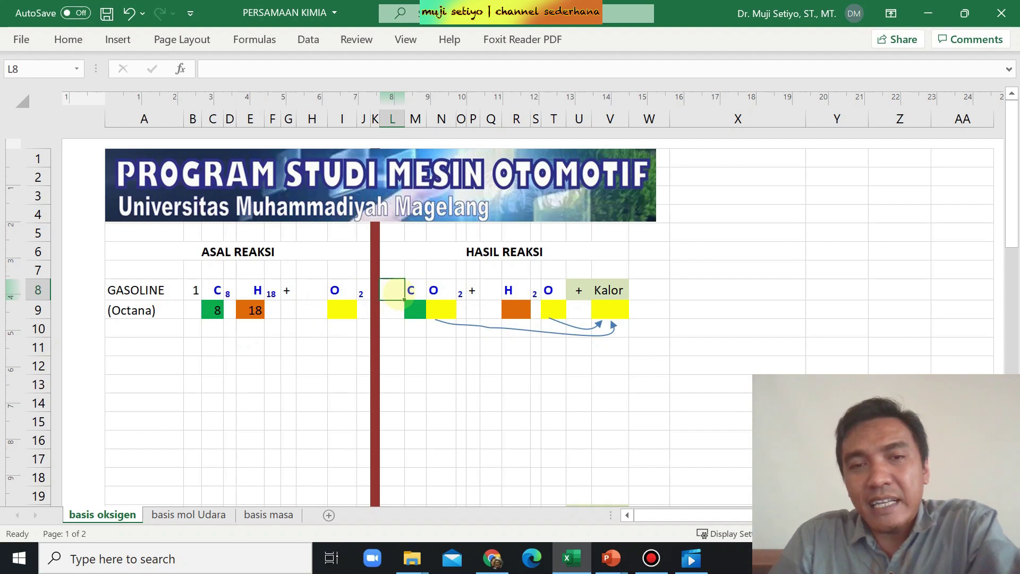
pyautogui.write('=')
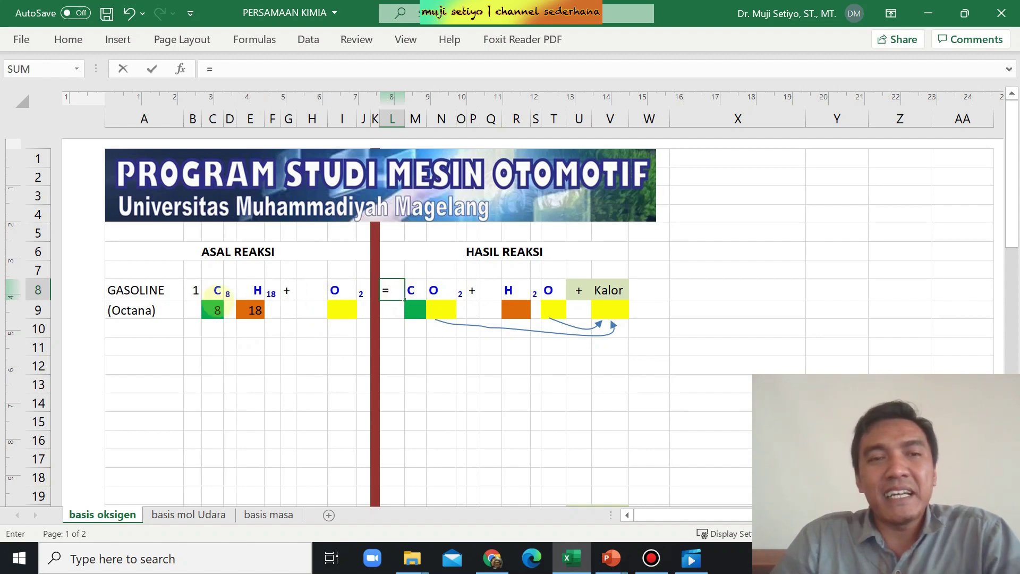
pyautogui.click(229, 291)
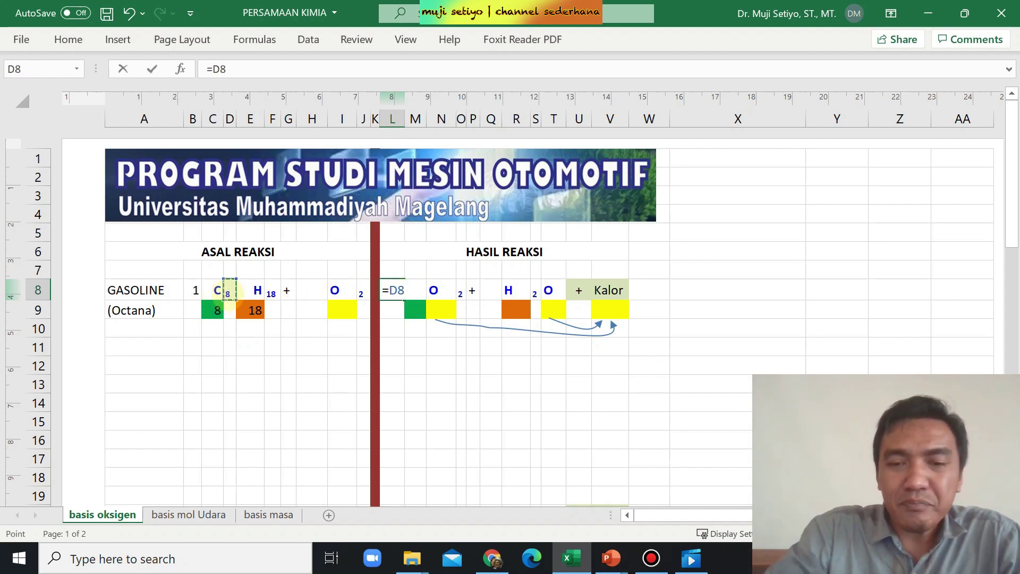
pyautogui.write('*')
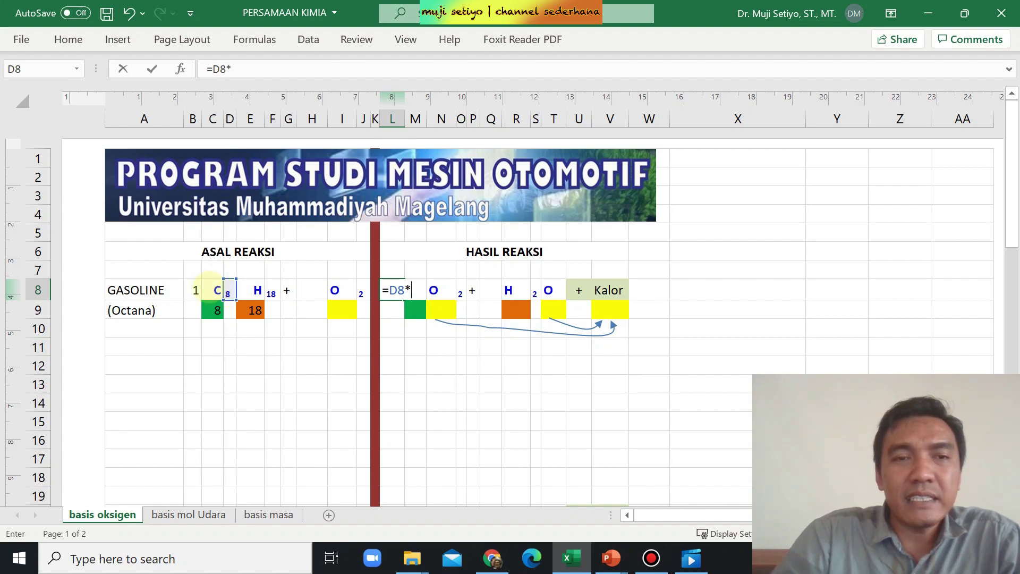
pyautogui.click(195, 290)
pyautogui.press('Return')
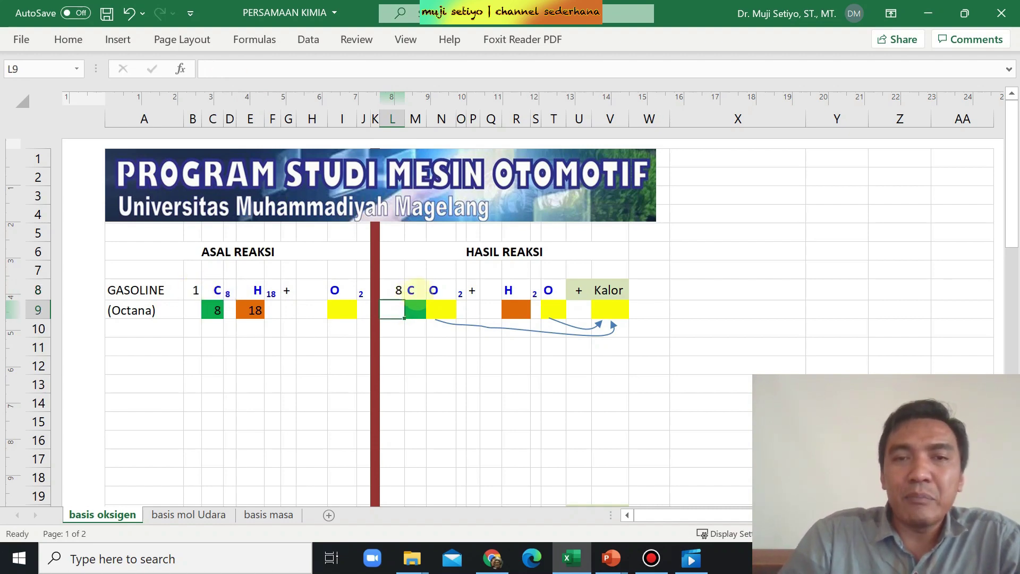
# - Enter =F8*B8/S8 in Q8 to give the water coefficient 9
pyautogui.click(494, 290)
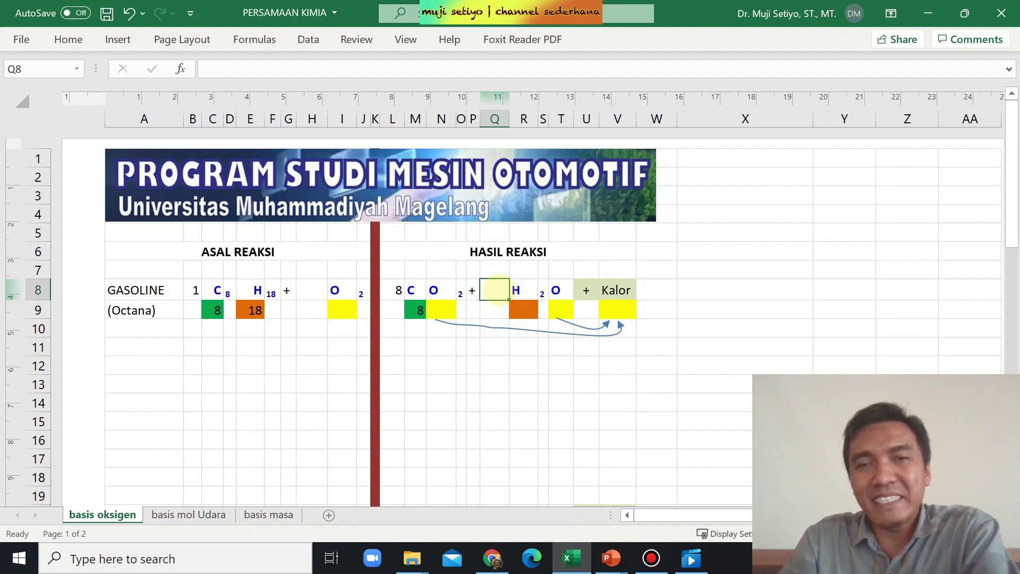
pyautogui.write('=')
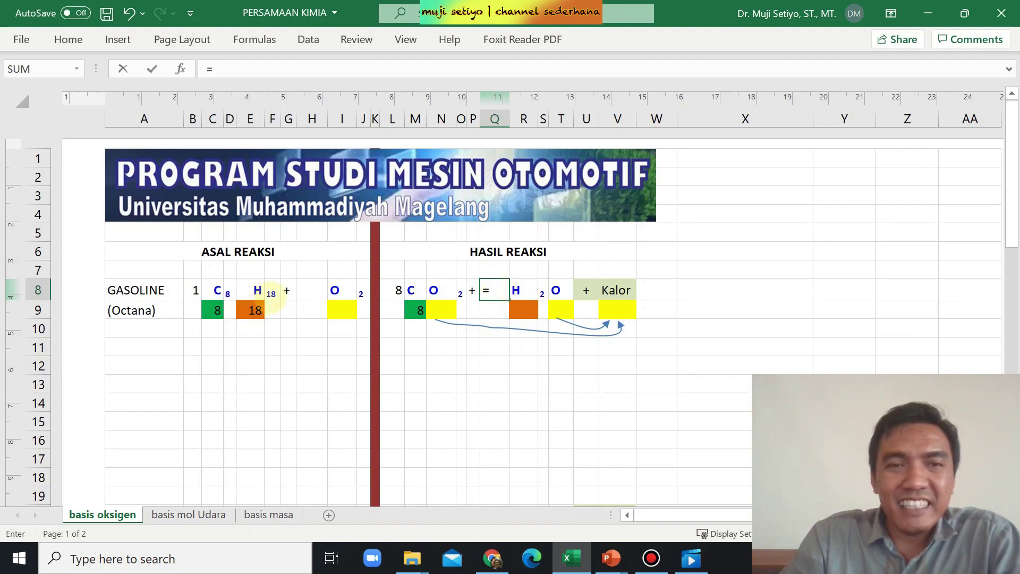
pyautogui.click(272, 291)
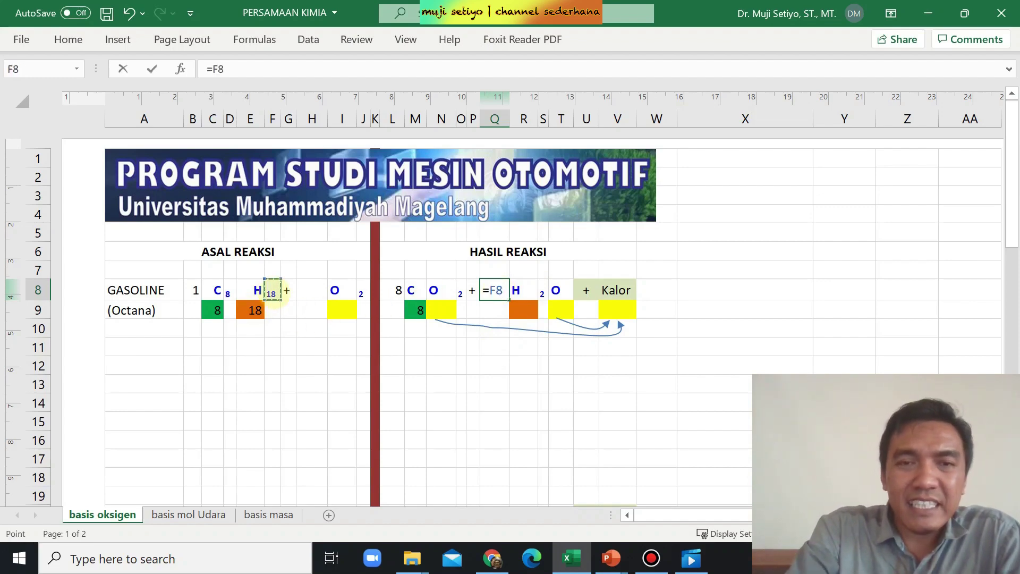
pyautogui.write('*')
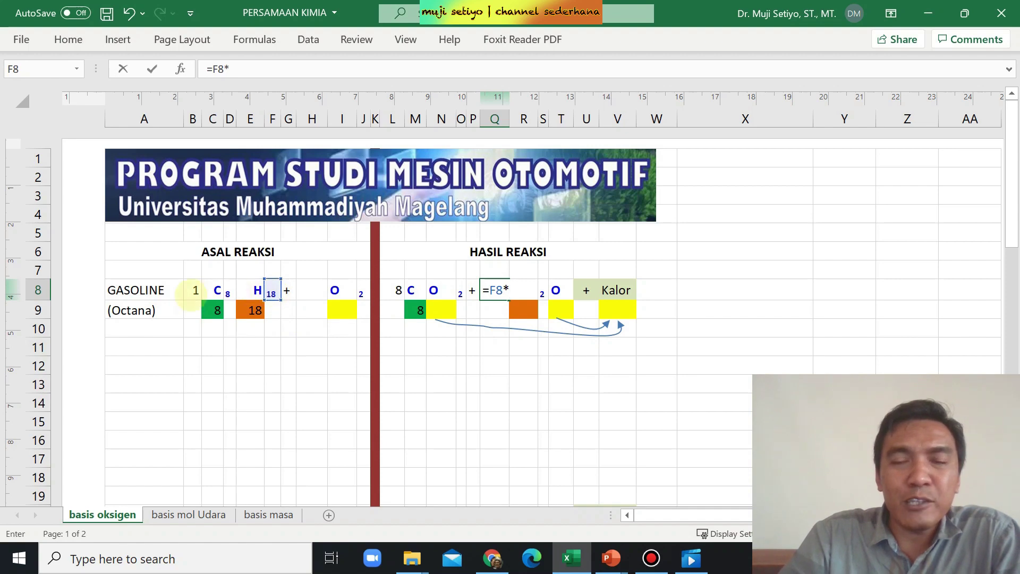
pyautogui.click(195, 290)
pyautogui.write('/')
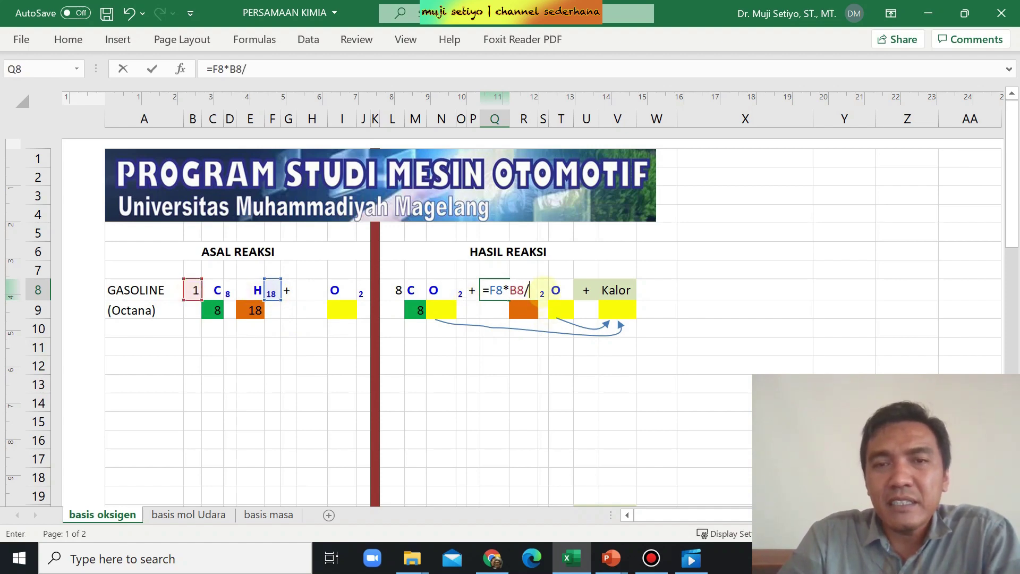
pyautogui.click(543, 289)
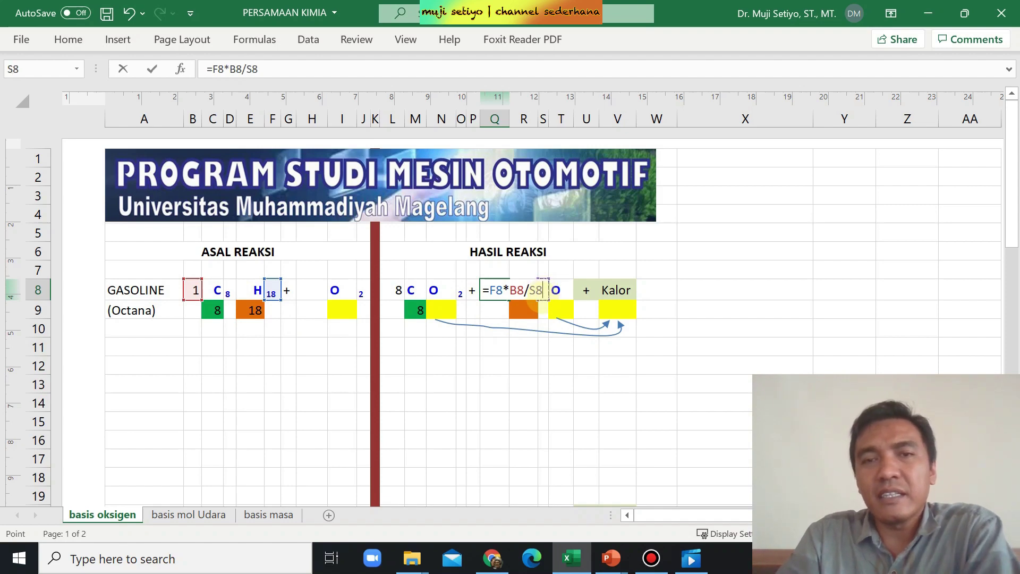
pyautogui.press('Return')
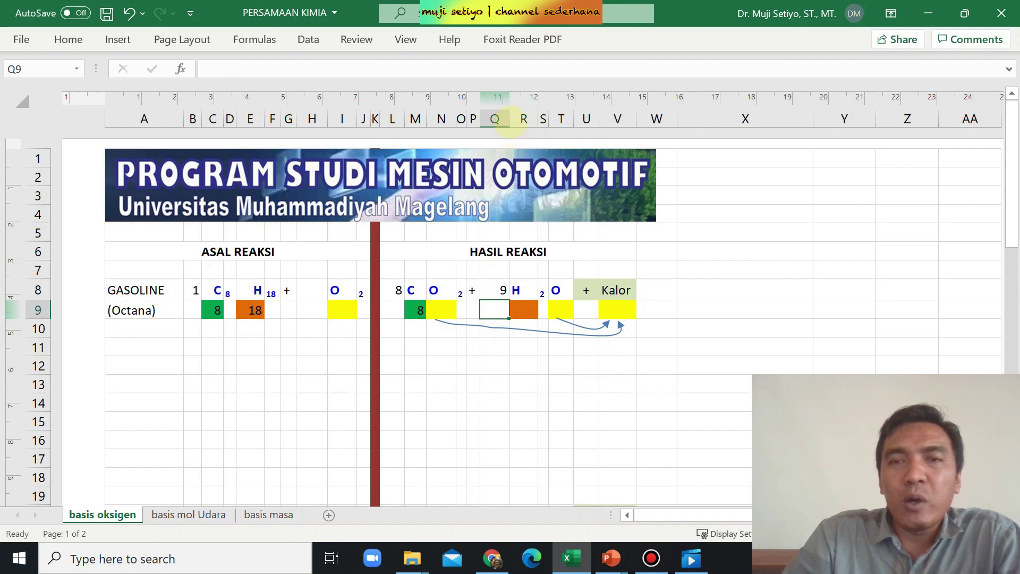
# - Narrow column Q and enter =S8*Q8 in R9 for 18 hydrogen atoms in water
pyautogui.moveTo(510, 123); pyautogui.dragTo(507, 122)
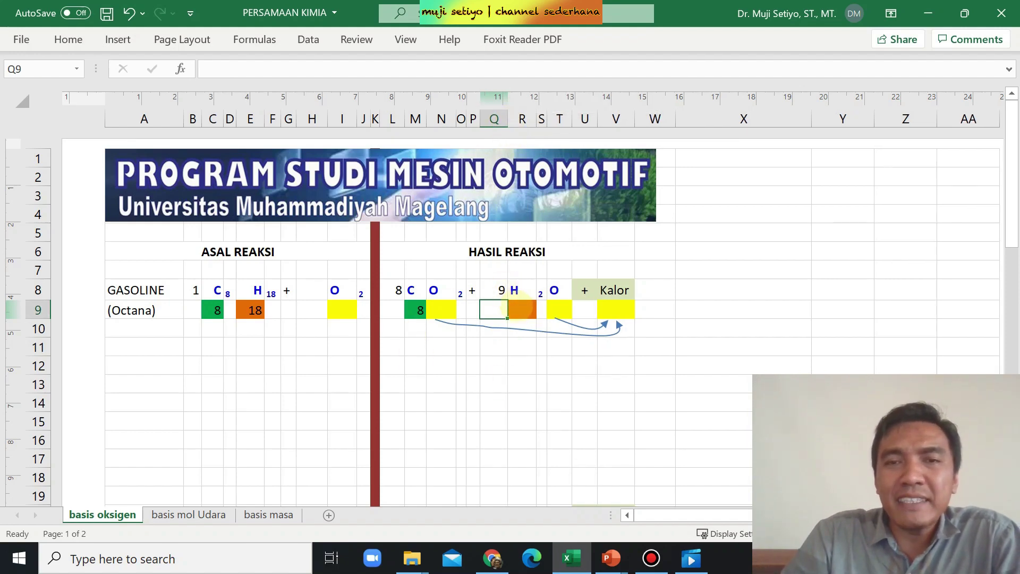
pyautogui.click(520, 309)
pyautogui.write('=')
pyautogui.click(540, 291)
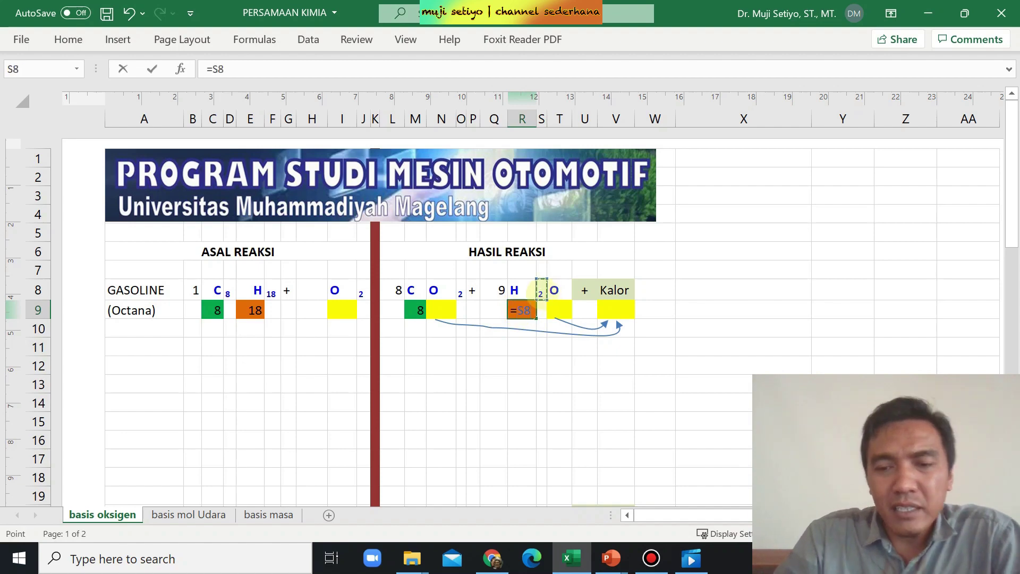
pyautogui.write('*')
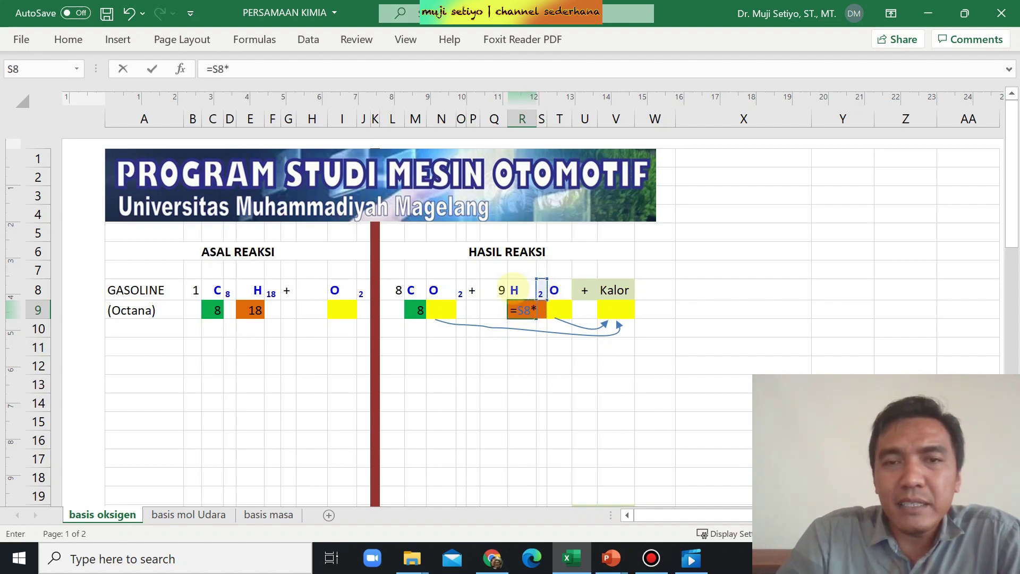
pyautogui.click(500, 290)
pyautogui.press('Return')
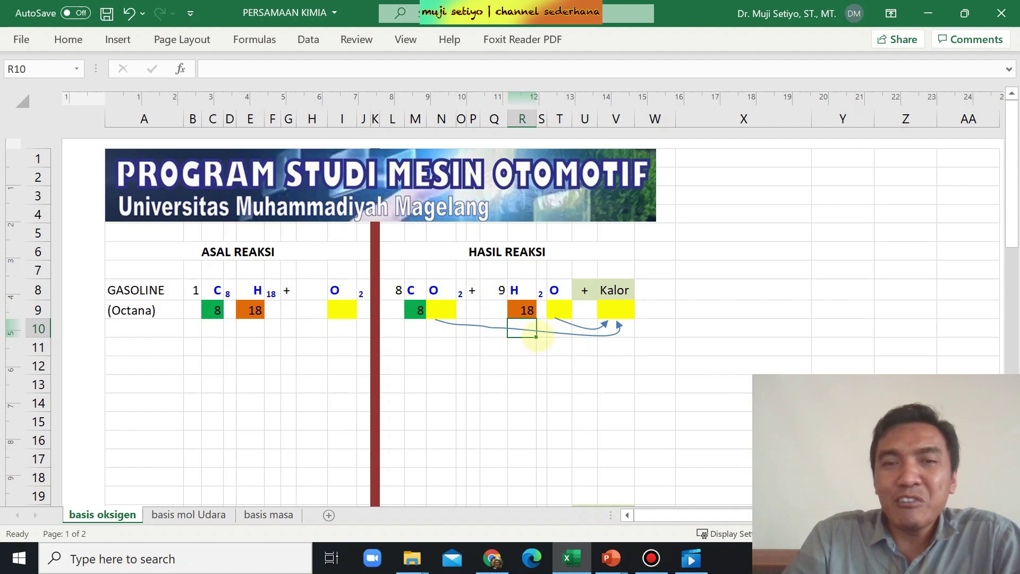
# - Enter =O8*L8 in N9 for 16 oxygen atoms in CO2
pyautogui.click(442, 309)
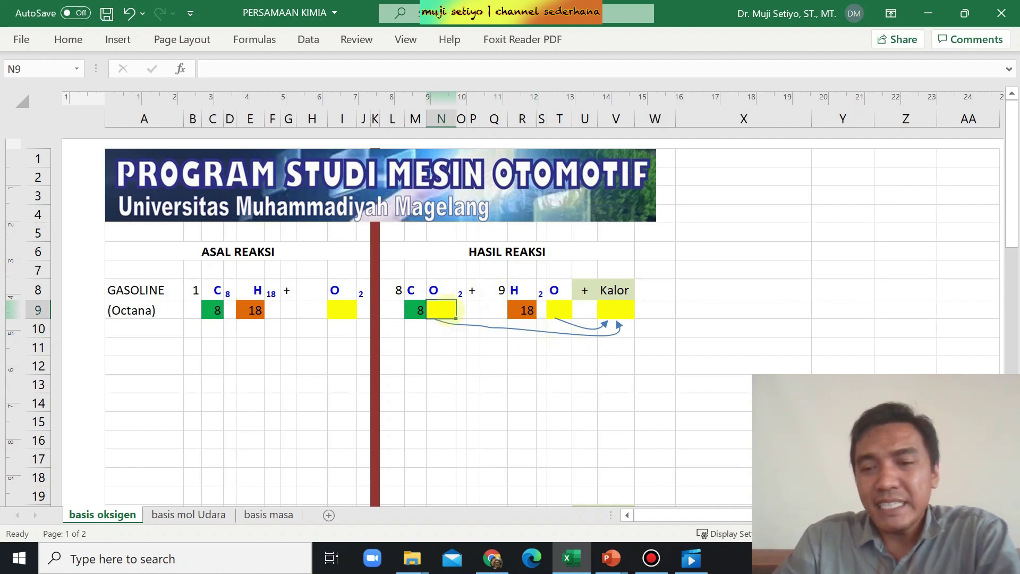
pyautogui.write('=')
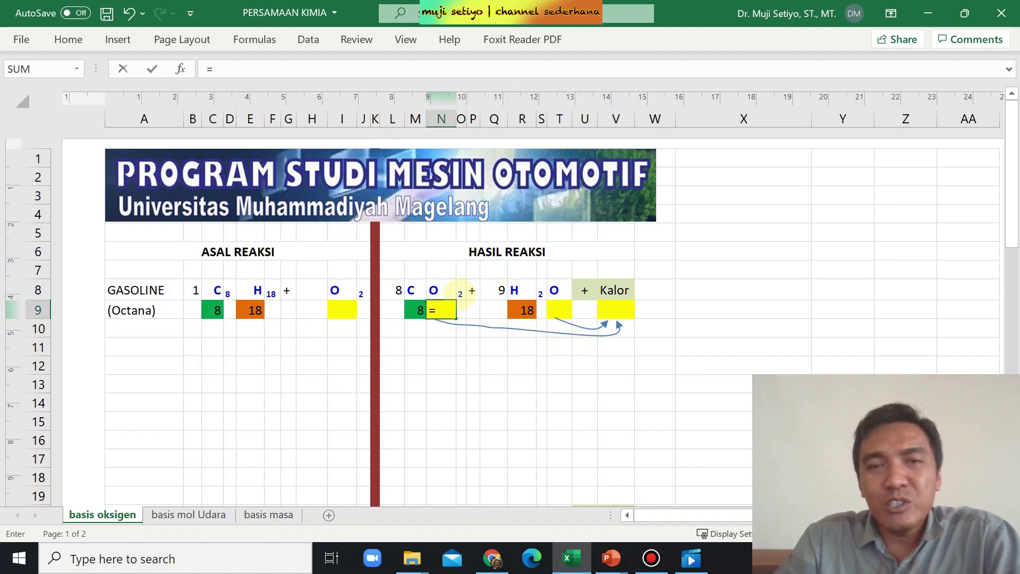
pyautogui.click(461, 290)
pyautogui.write('*')
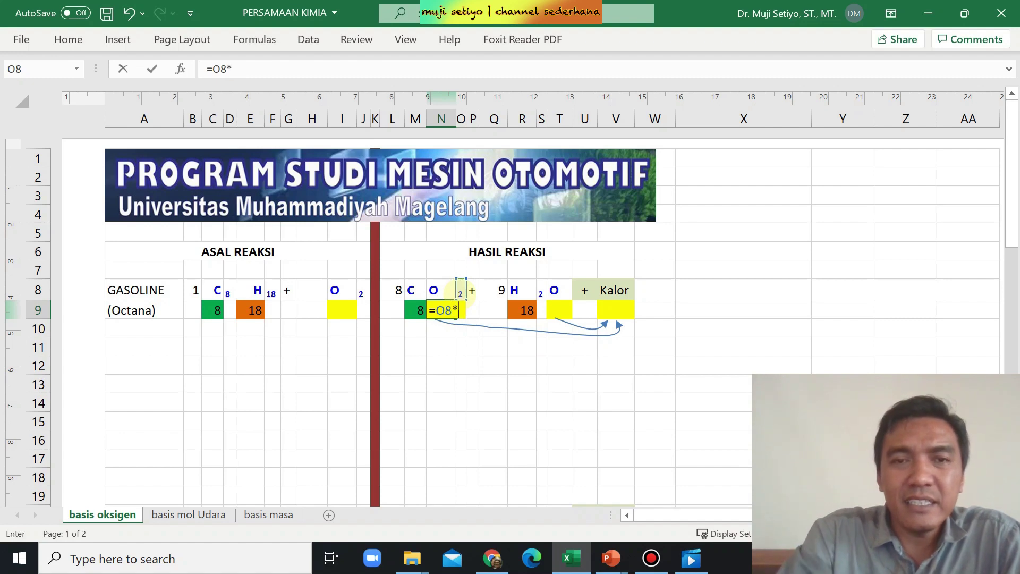
pyautogui.click(397, 290)
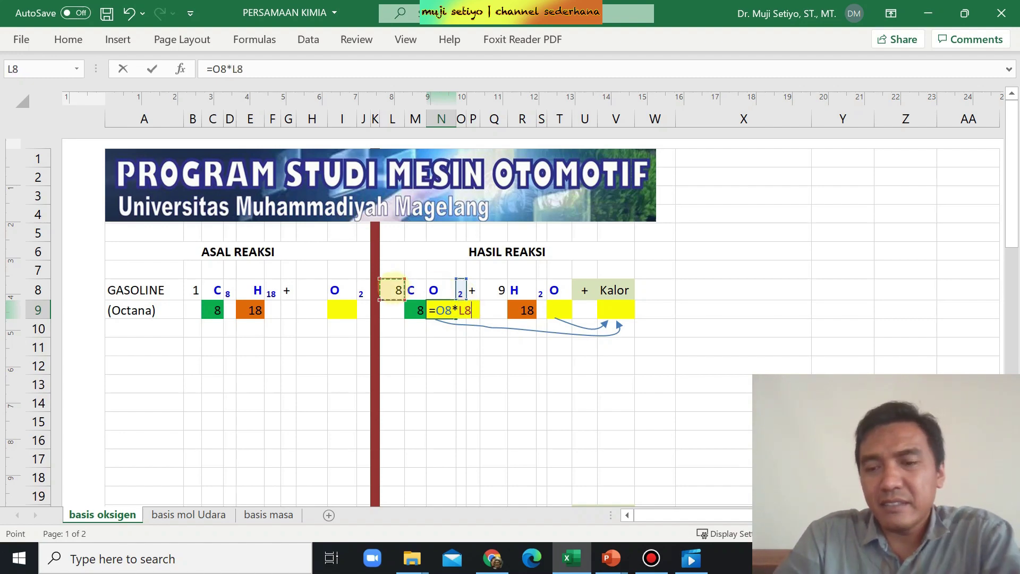
pyautogui.press('Return')
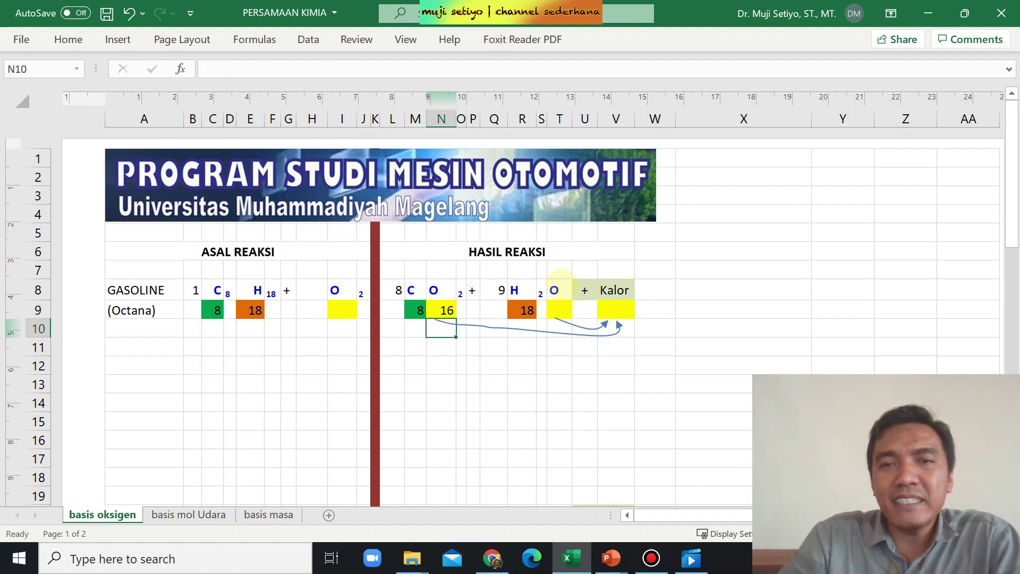
# - Enter =Q8 in T9 for 9 oxygen atoms in water
pyautogui.click(559, 312)
pyautogui.write('=')
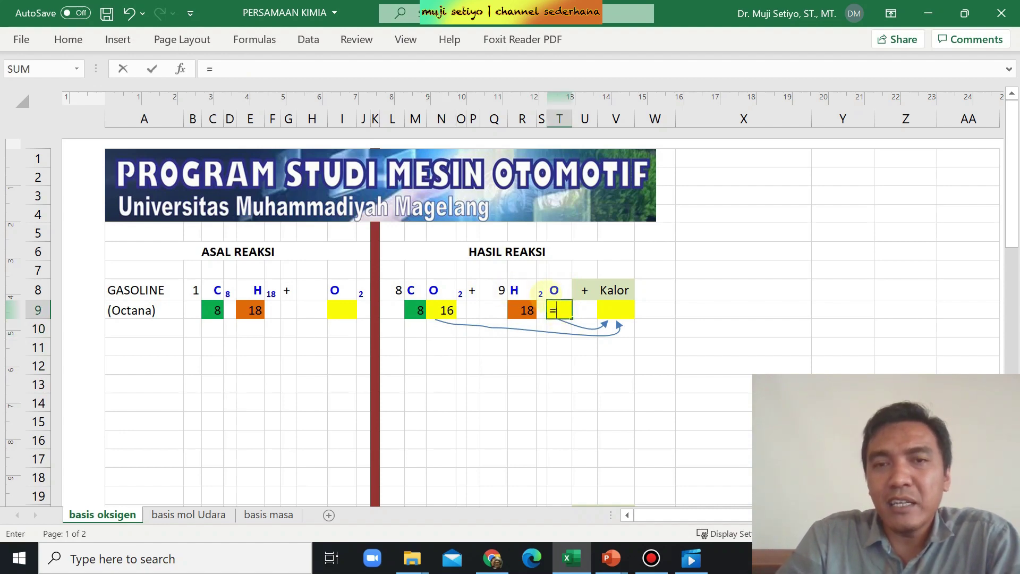
pyautogui.click(495, 292)
pyautogui.press('Return')
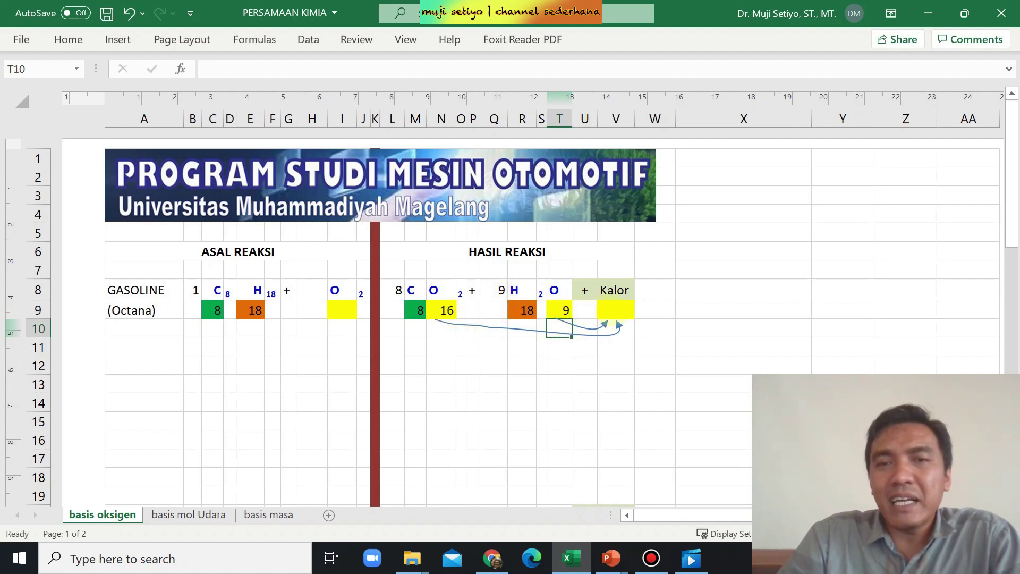
# - Enter =N9+T9 in V9 for a total of 25 product oxygen atoms
pyautogui.click(613, 311)
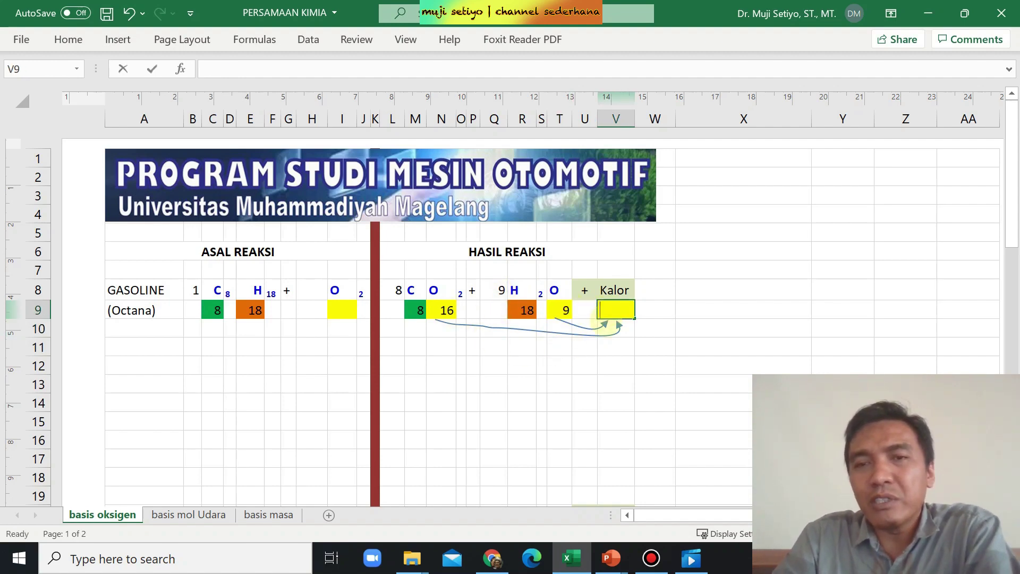
pyautogui.write('=')
pyautogui.click(445, 313)
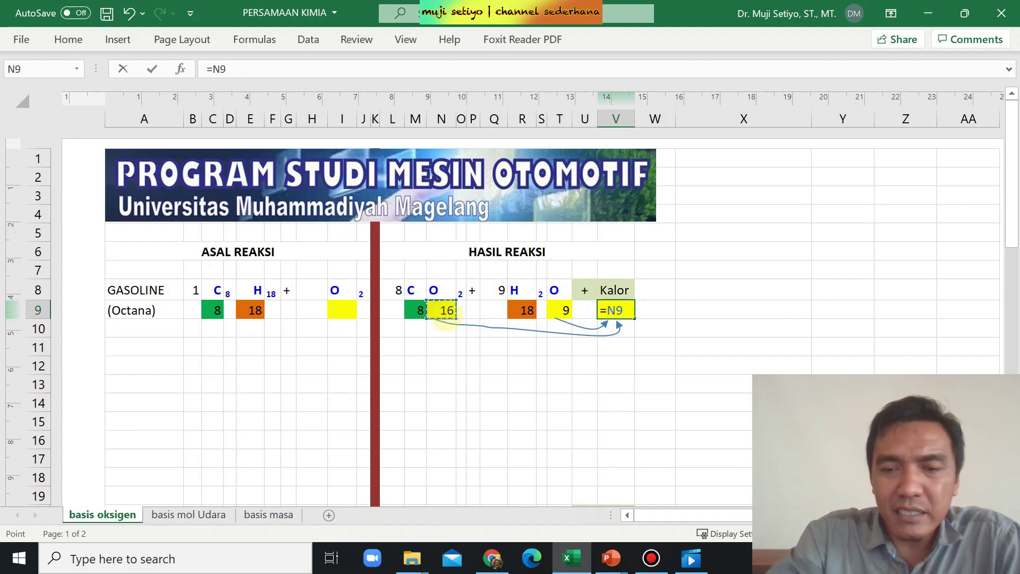
pyautogui.write('+')
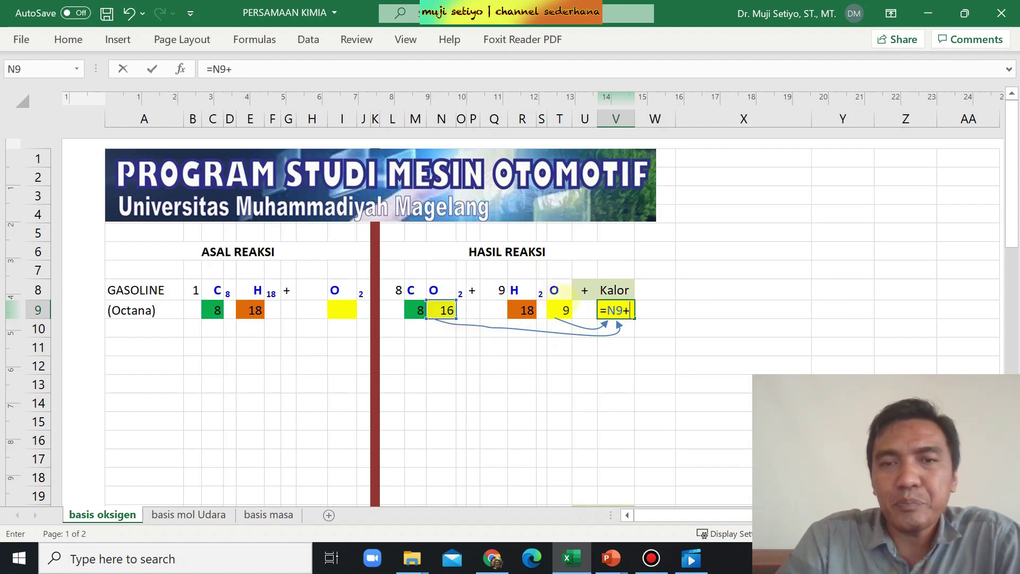
pyautogui.click(560, 311)
pyautogui.press('Return')
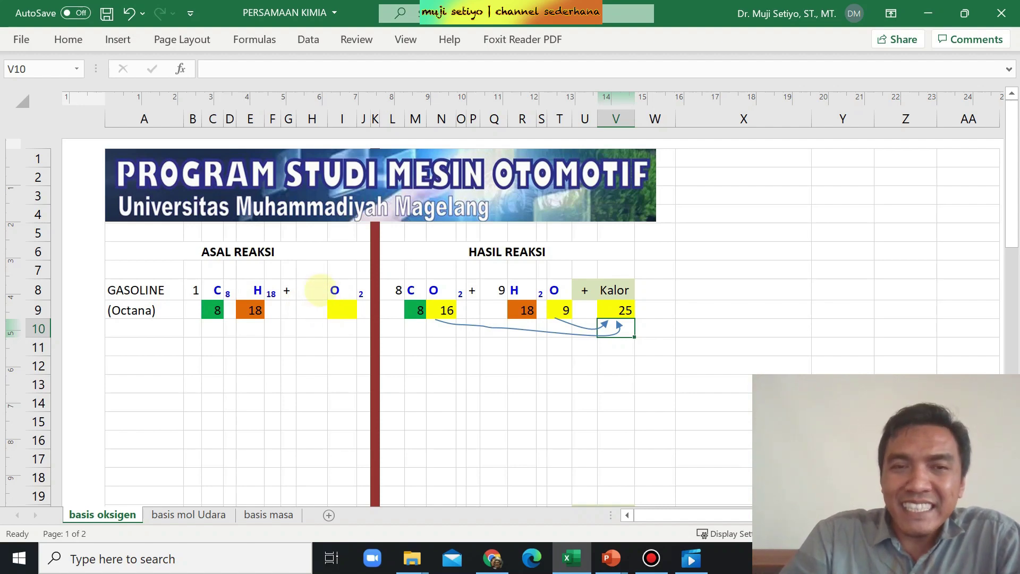
pyautogui.click(312, 293)
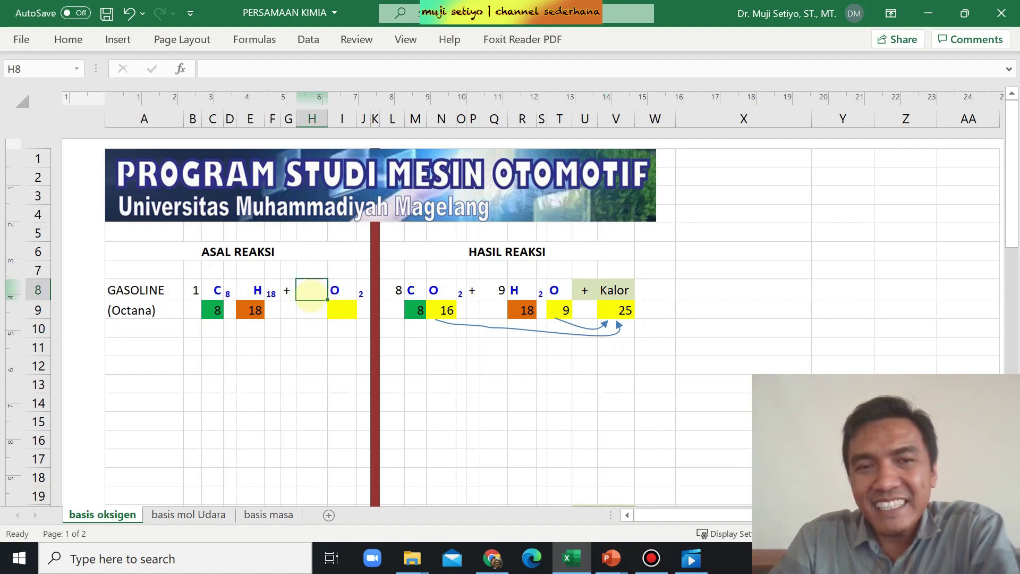
# - Enter =(O8*L8+Q8)/J8 in H8, giving the O2 coefficient 12,5
pyautogui.write('=')
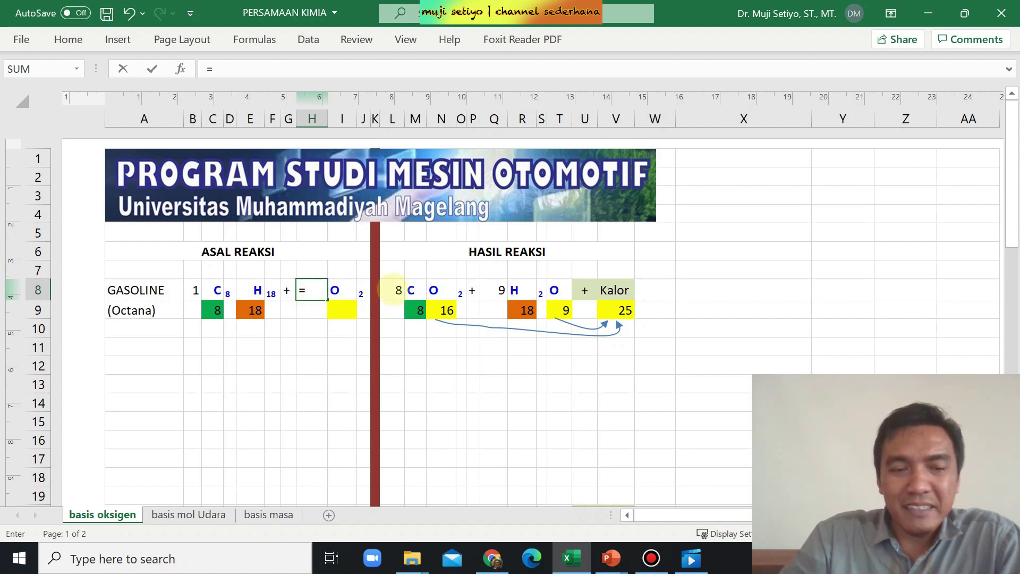
pyautogui.write('(')
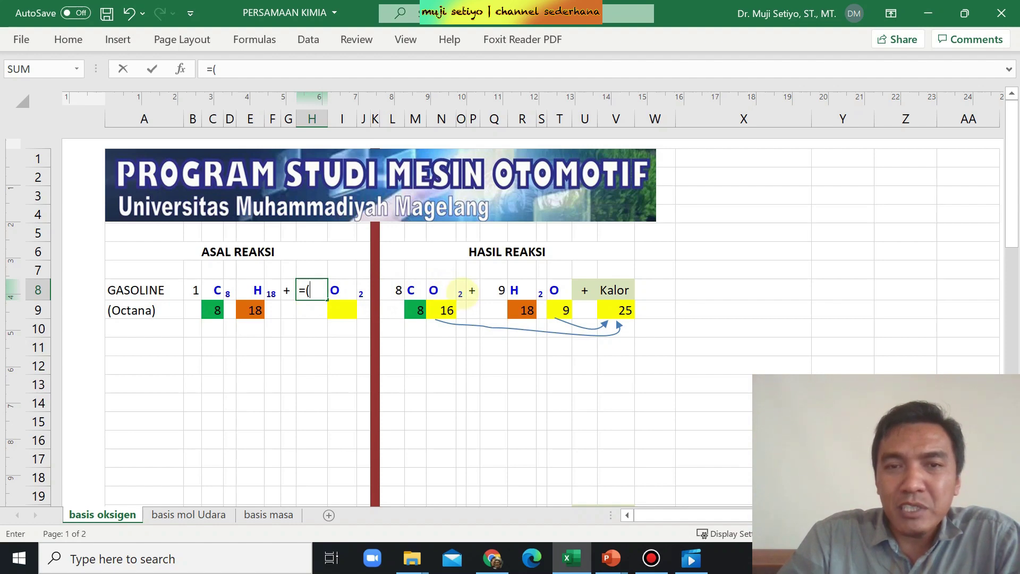
pyautogui.click(460, 291)
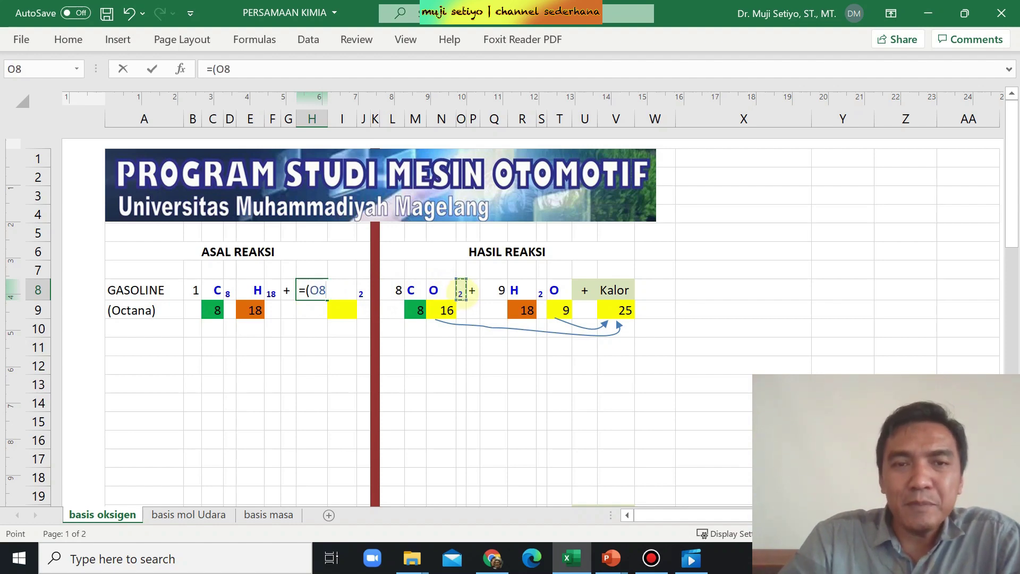
pyautogui.write('*')
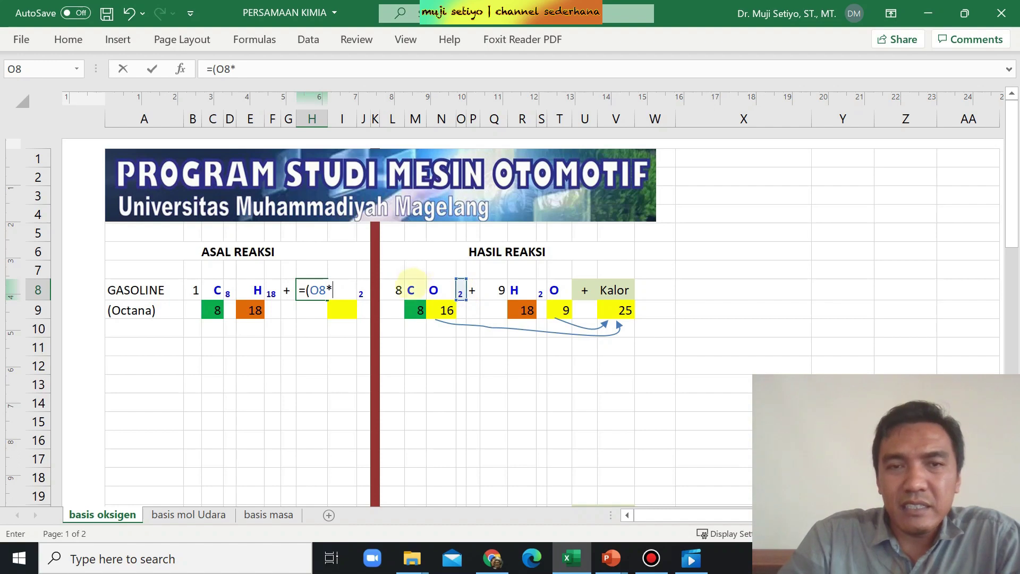
pyautogui.click(393, 290)
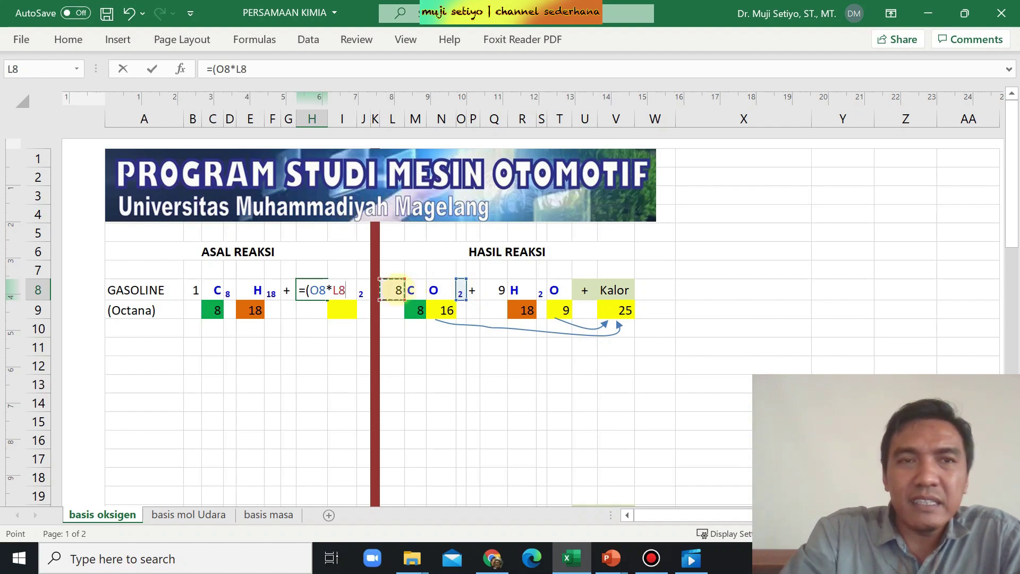
pyautogui.write('+')
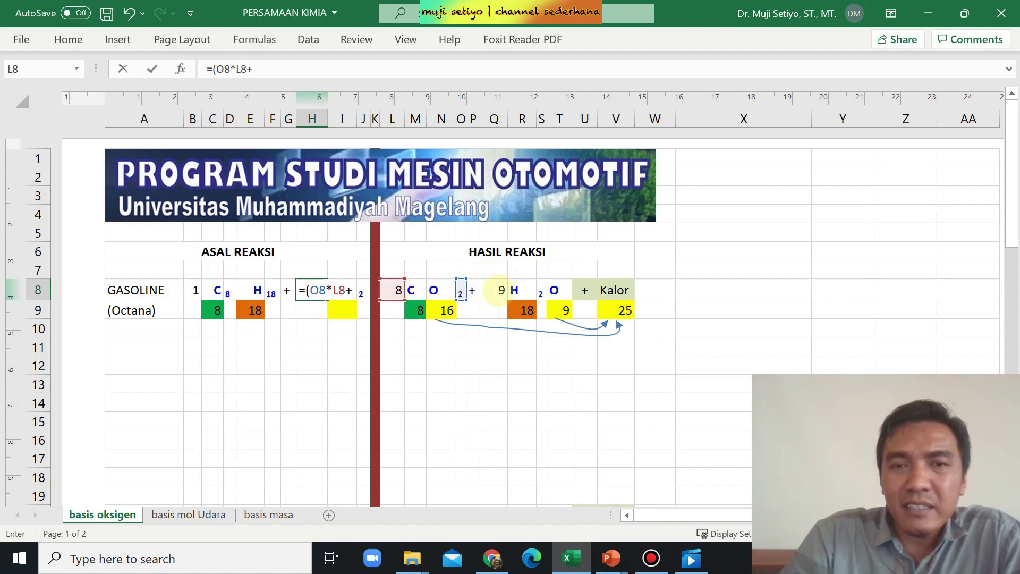
pyautogui.click(497, 291)
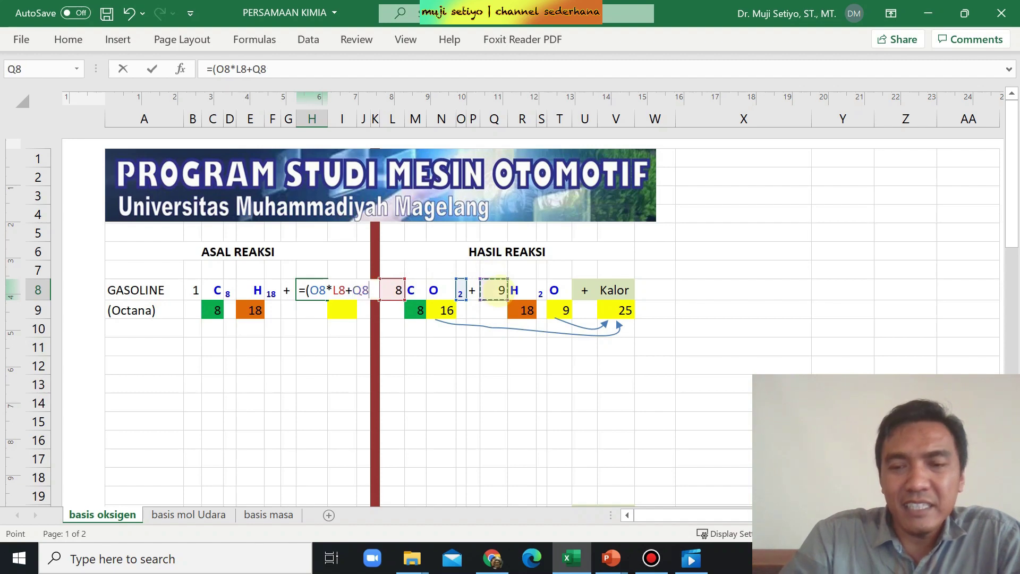
pyautogui.write(')')
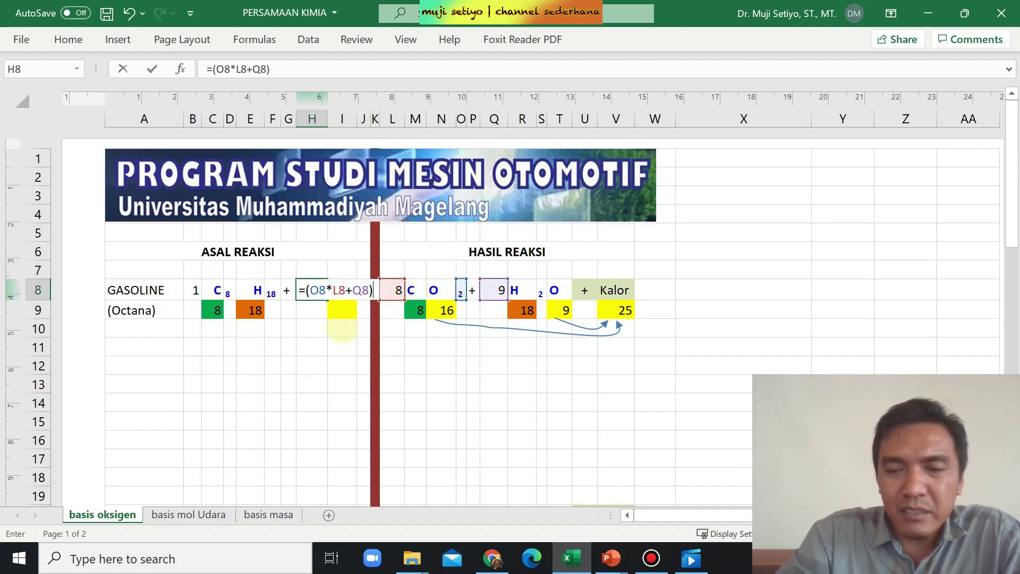
pyautogui.write('/J')
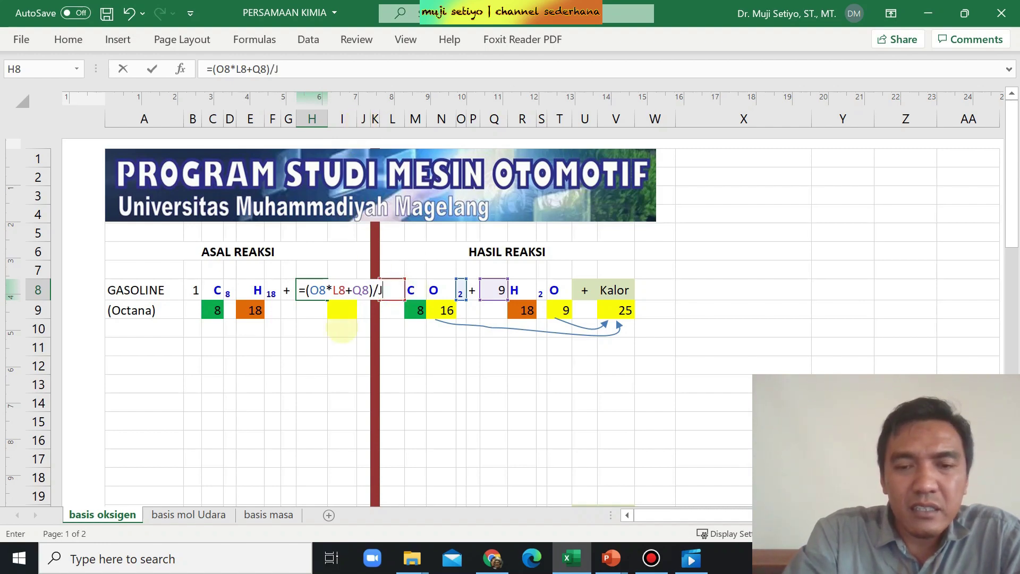
pyautogui.write('8')
pyautogui.press('Return')
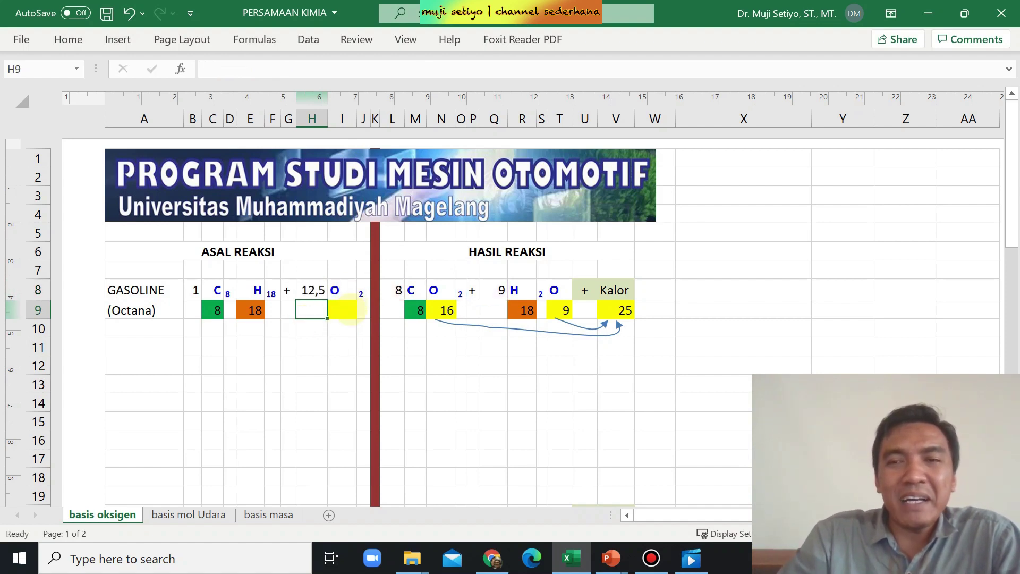
# - Enter =J8*H8 in I9 for 25 oxygen atoms, then check the I9 and H8 formulas
pyautogui.click(344, 309)
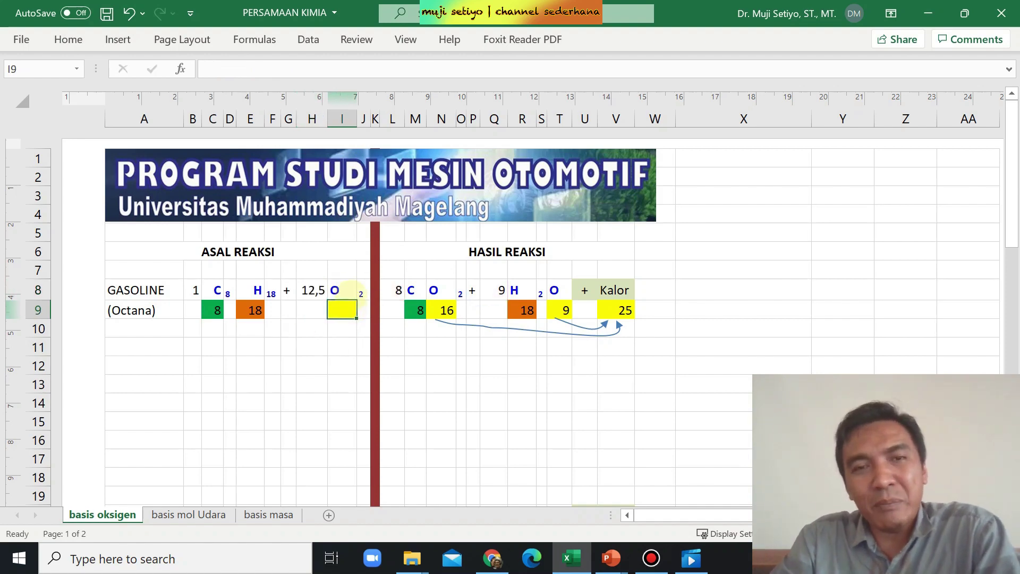
pyautogui.write('=')
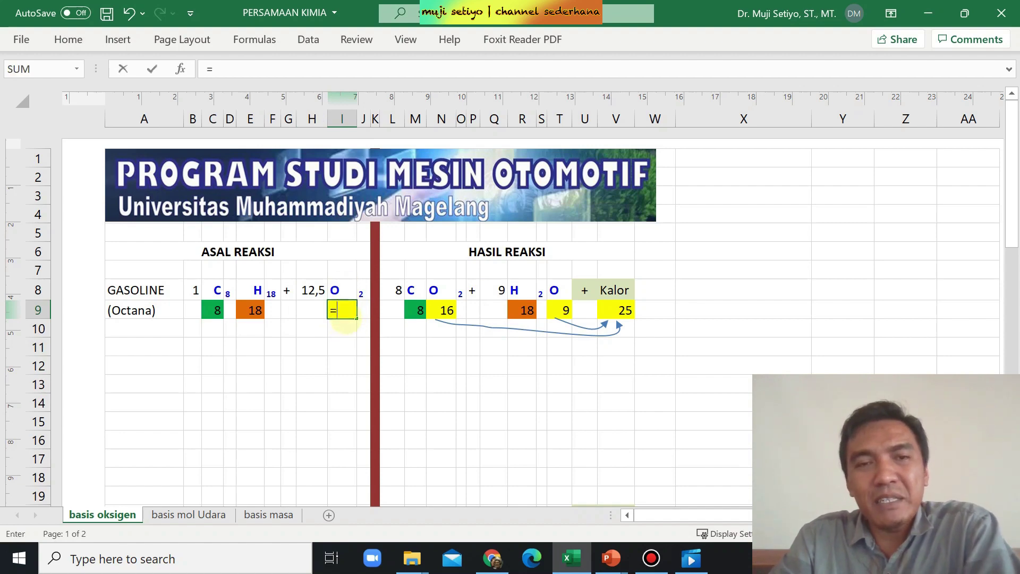
pyautogui.click(363, 289)
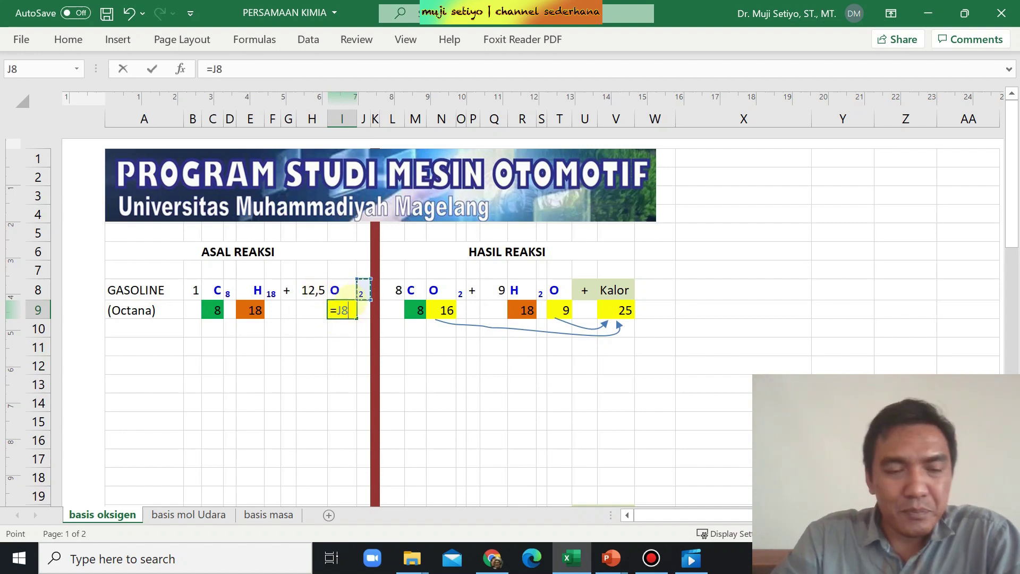
pyautogui.write('*')
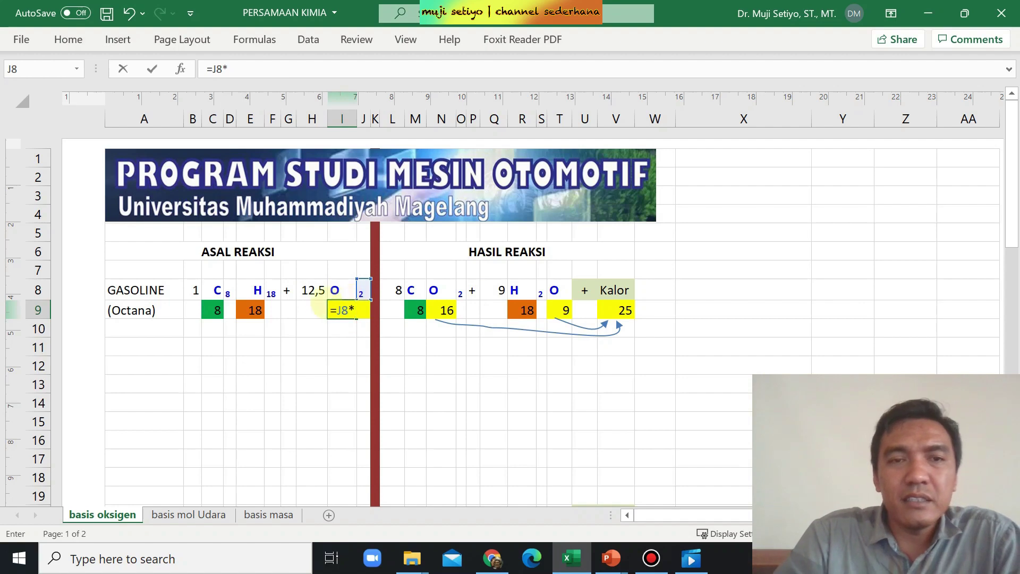
pyautogui.click(313, 290)
pyautogui.press('Return')
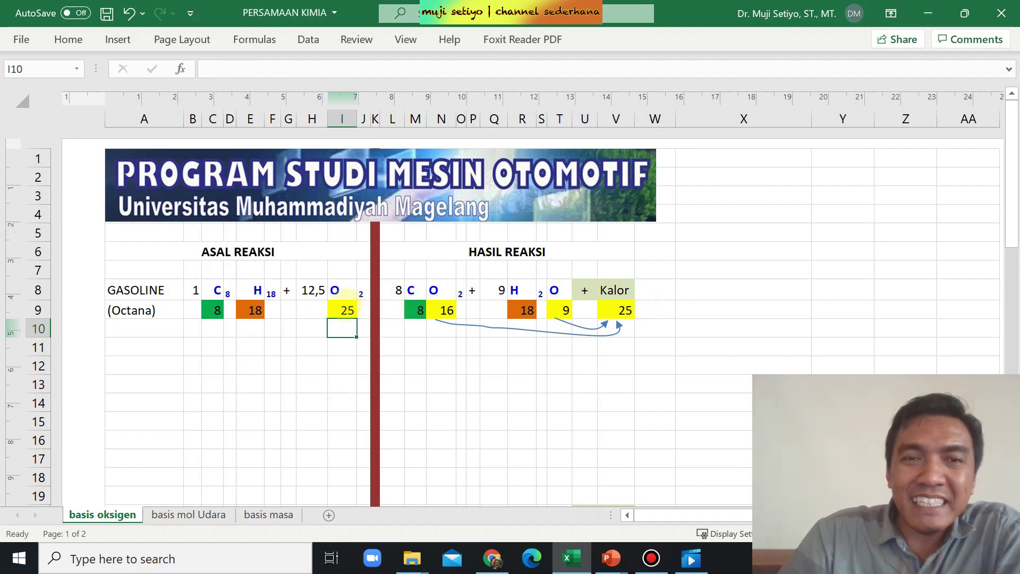
pyautogui.click(351, 308)
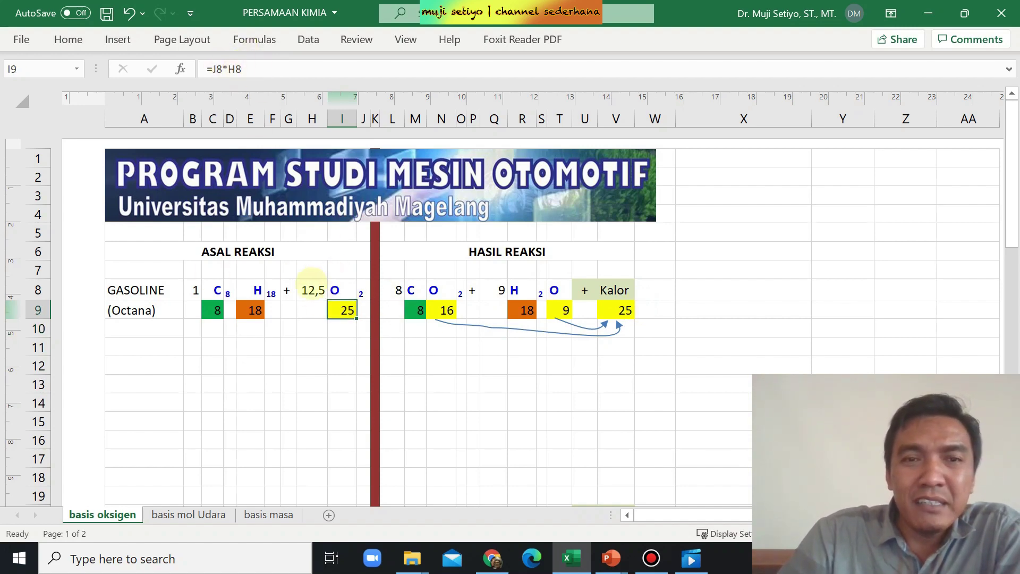
pyautogui.click(312, 290)
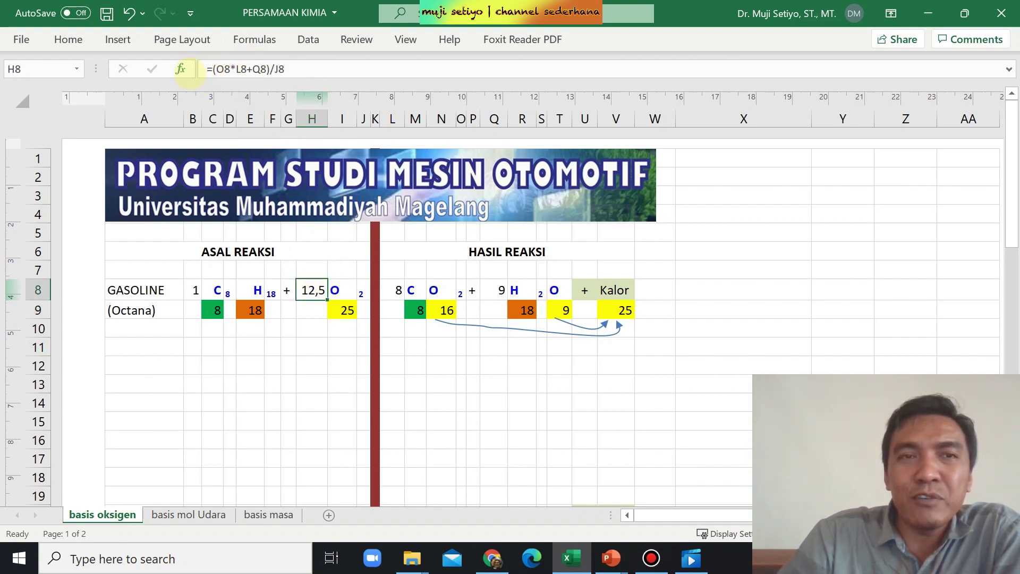
pyautogui.click(308, 328)
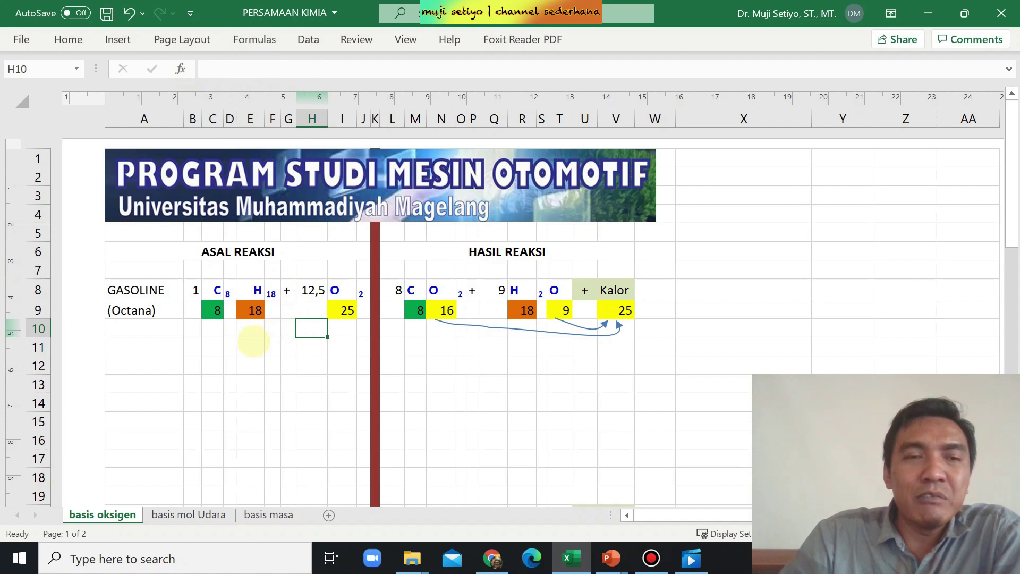
# - Set fuel coefficients of 1 for propane in B20 and butane in B23
pyautogui.scroll(-2, 251, 351)
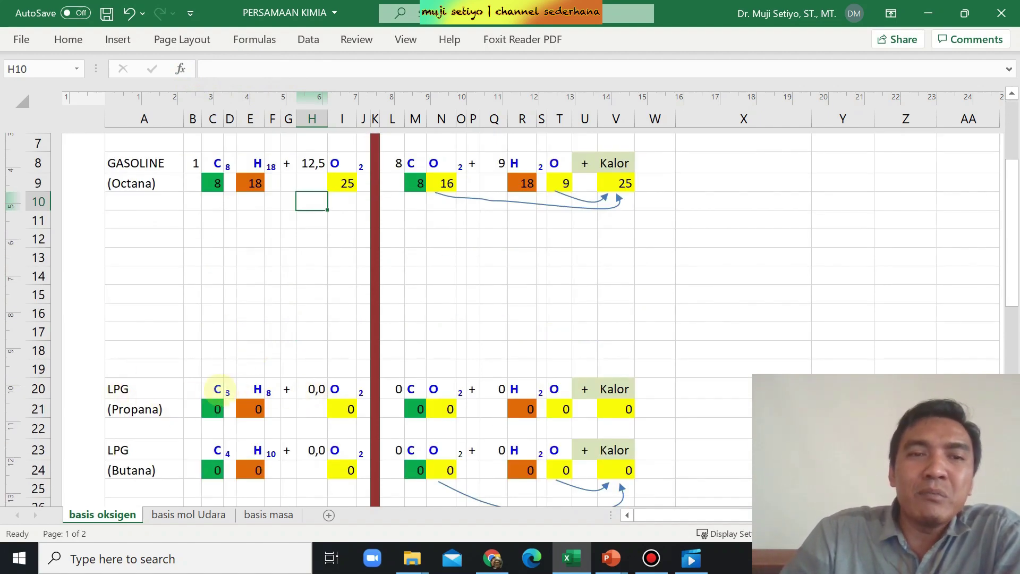
pyautogui.scroll(-1, 266, 396)
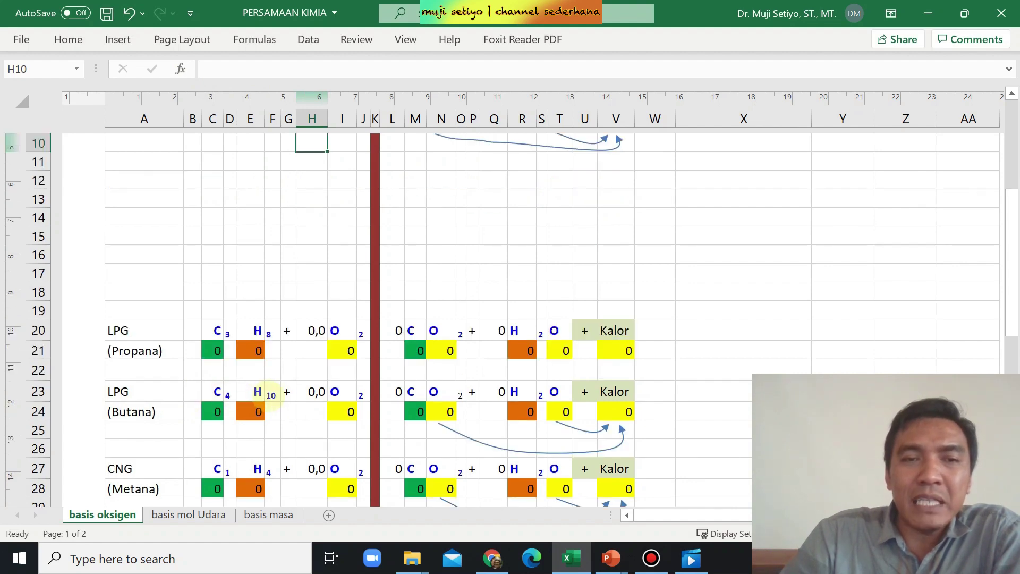
pyautogui.scroll(-1, 268, 396)
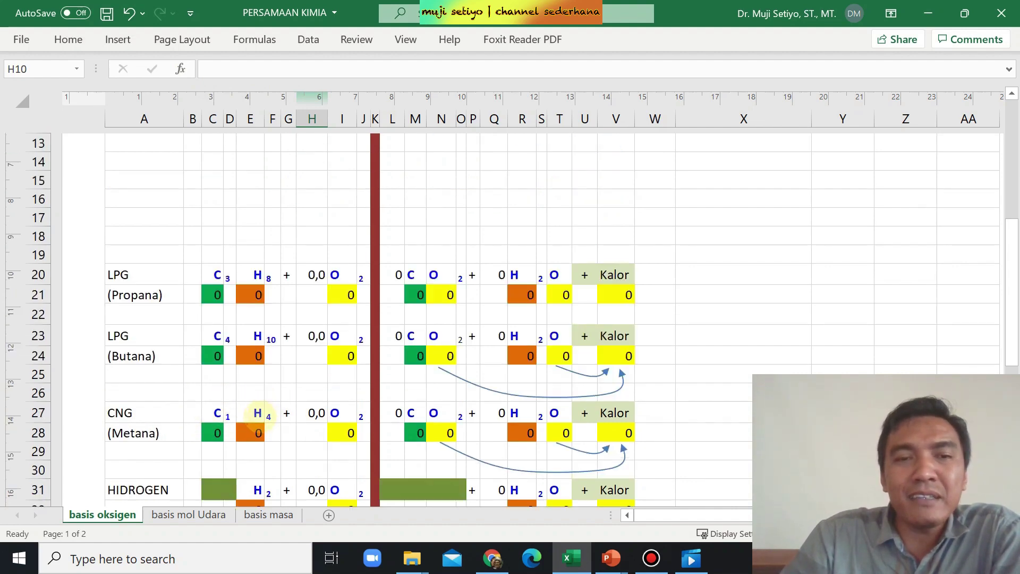
pyautogui.scroll(-1, 258, 419)
pyautogui.scroll(1, 247, 443)
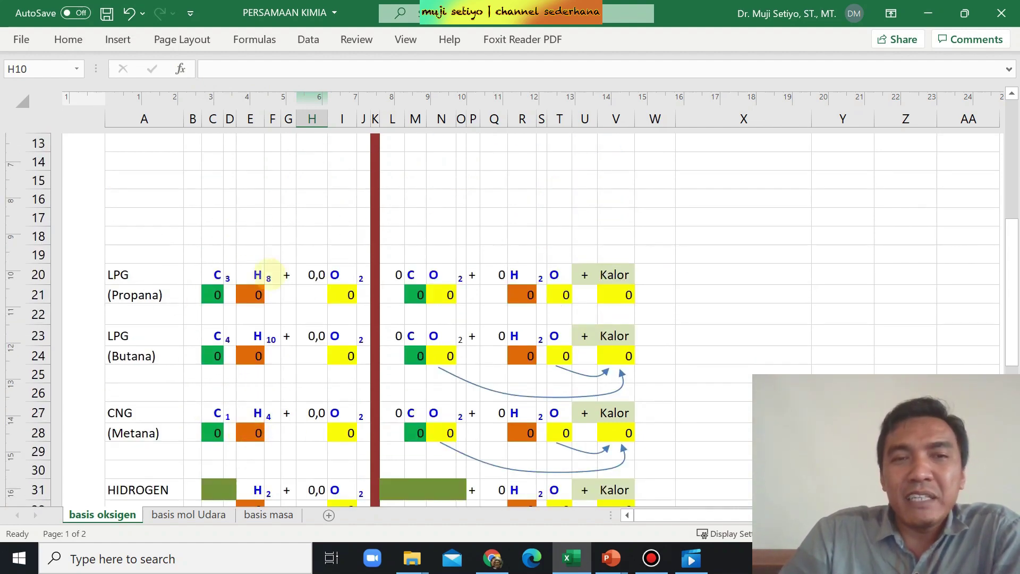
pyautogui.click(192, 274)
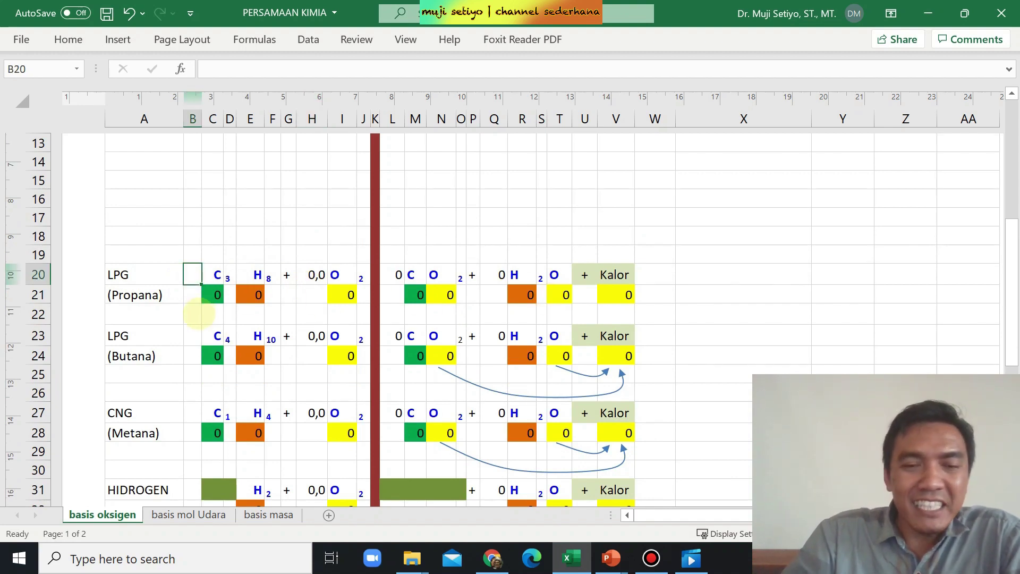
pyautogui.write('1')
pyautogui.press('Return')
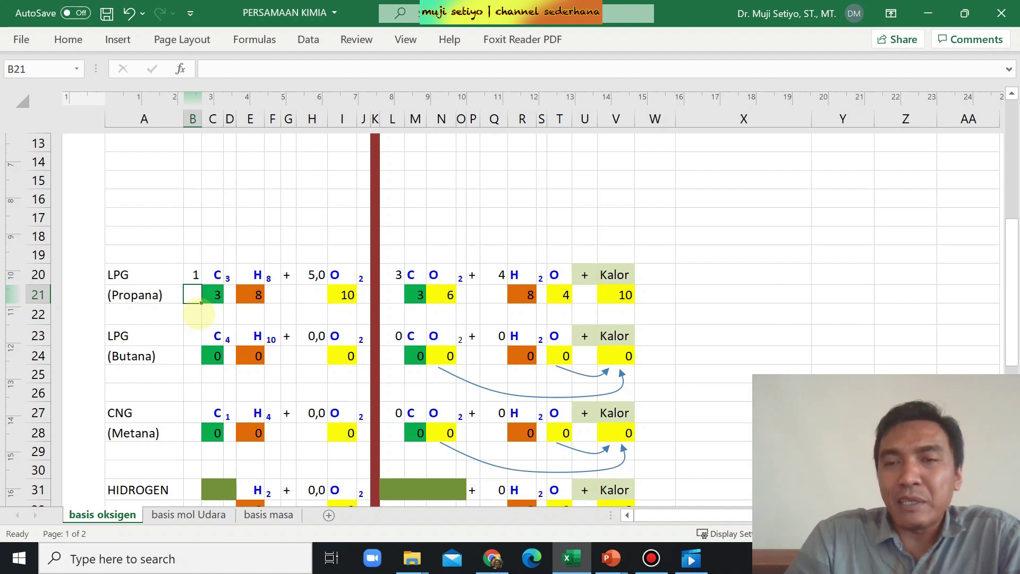
pyautogui.press('Down')
pyautogui.press('Down')
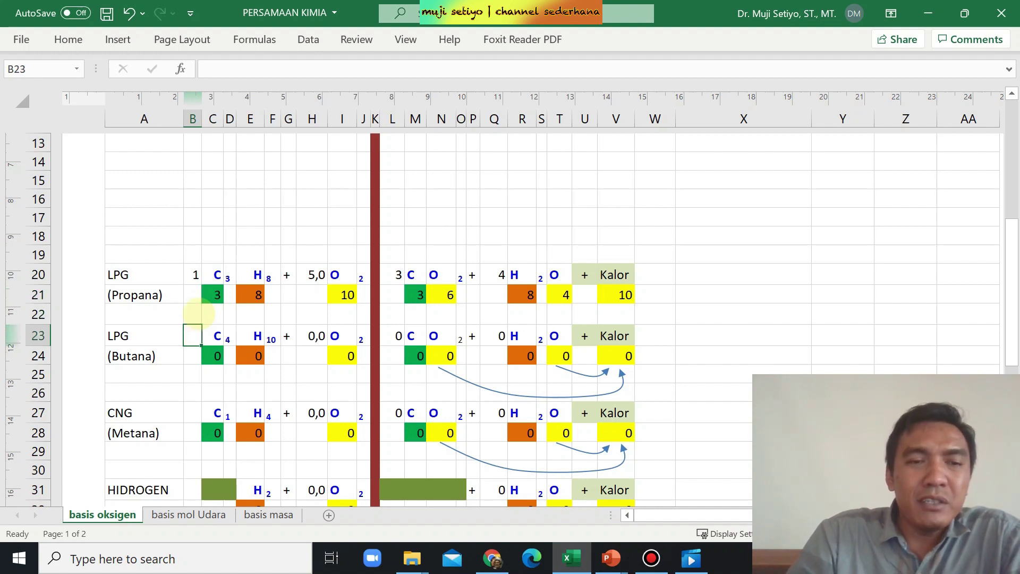
pyautogui.write('1')
pyautogui.press('Return')
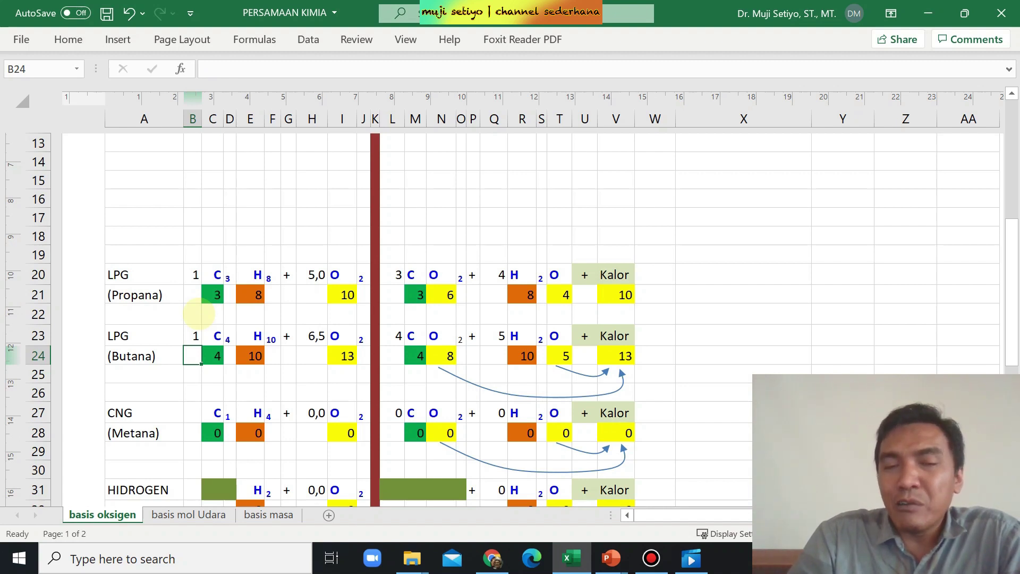
# - Set fuel coefficients of 1 for methane in B27 and hydrogen in B31
pyautogui.press('Down')
pyautogui.press('Down')
pyautogui.press('Down')
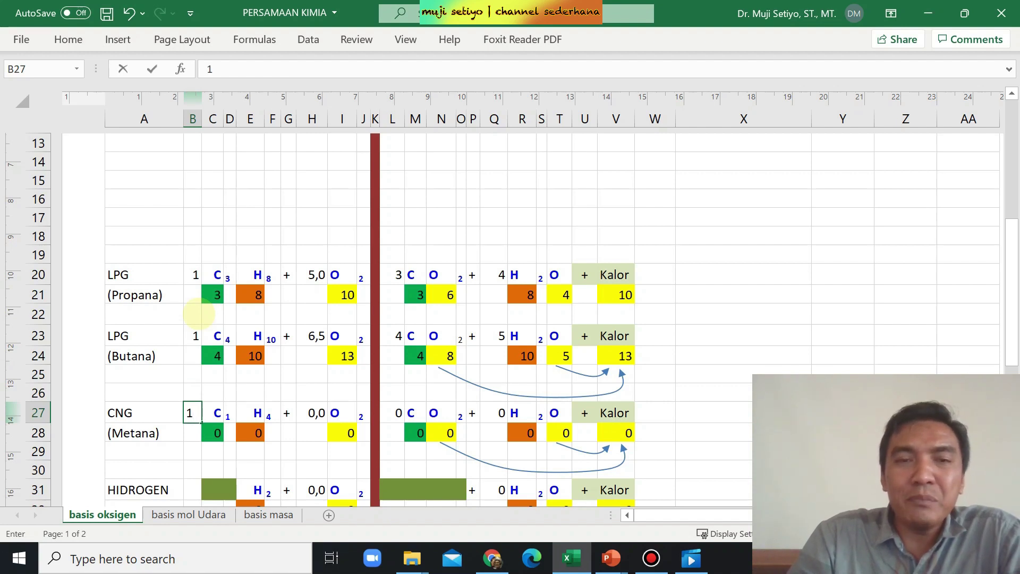
pyautogui.press('Return')
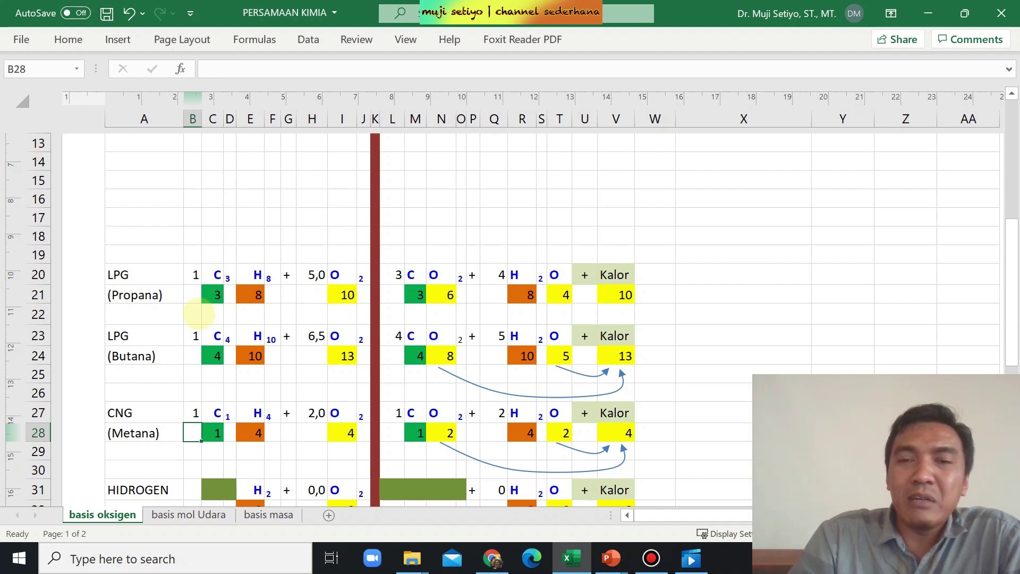
pyautogui.press('Down')
pyautogui.press('Down')
pyautogui.press('Down')
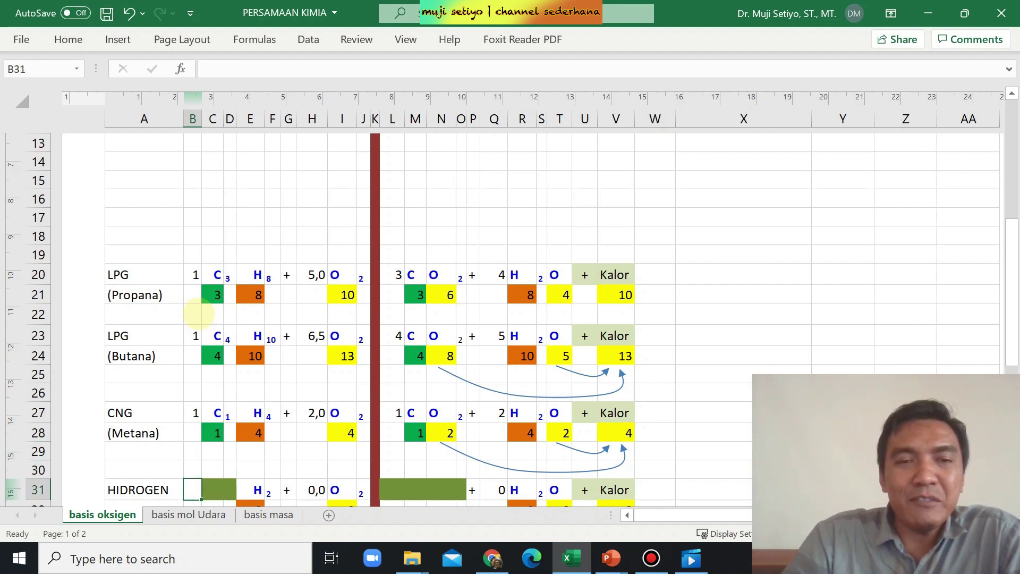
pyautogui.scroll(-1, 221, 319)
pyautogui.write('1')
pyautogui.press('Return')
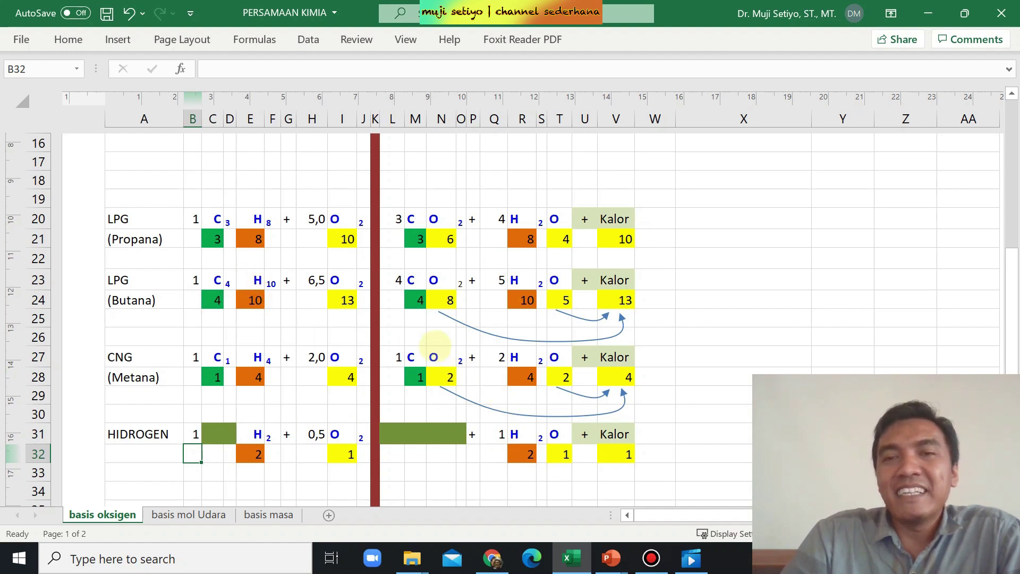
pyautogui.scroll(2, 372, 297)
# - Delete empty rows 11–18 and move to the basis mol Udara sheet with Ctrl+PageDown
pyautogui.scroll(1, 272, 268)
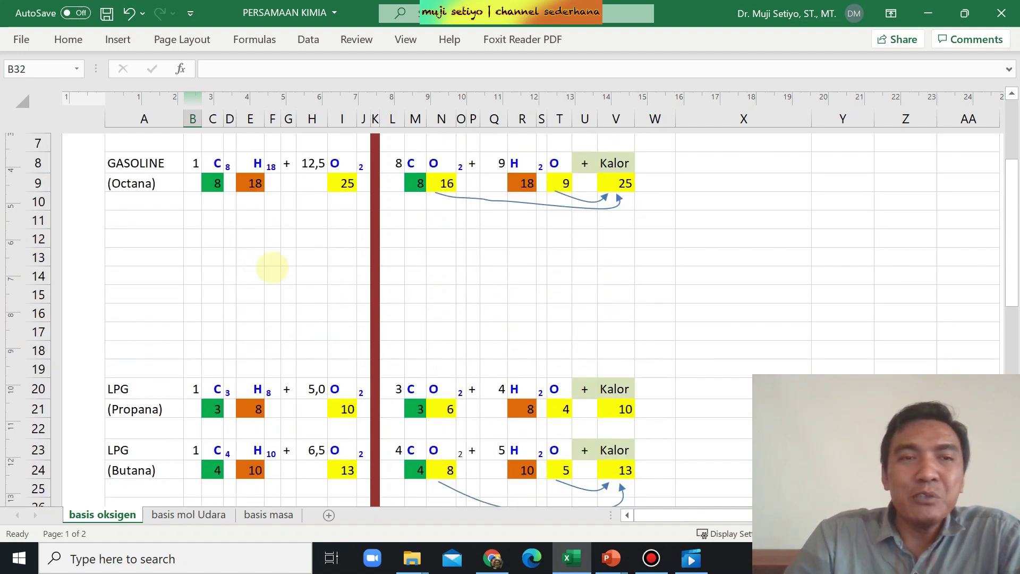
pyautogui.moveTo(38, 220); pyautogui.dragTo(38, 351)
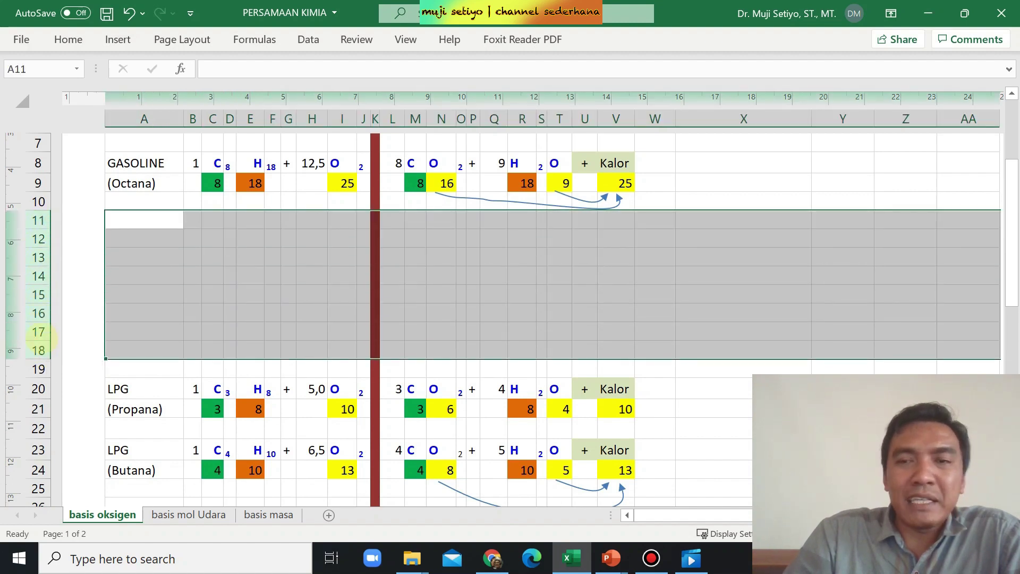
pyautogui.rightClick(38, 348)
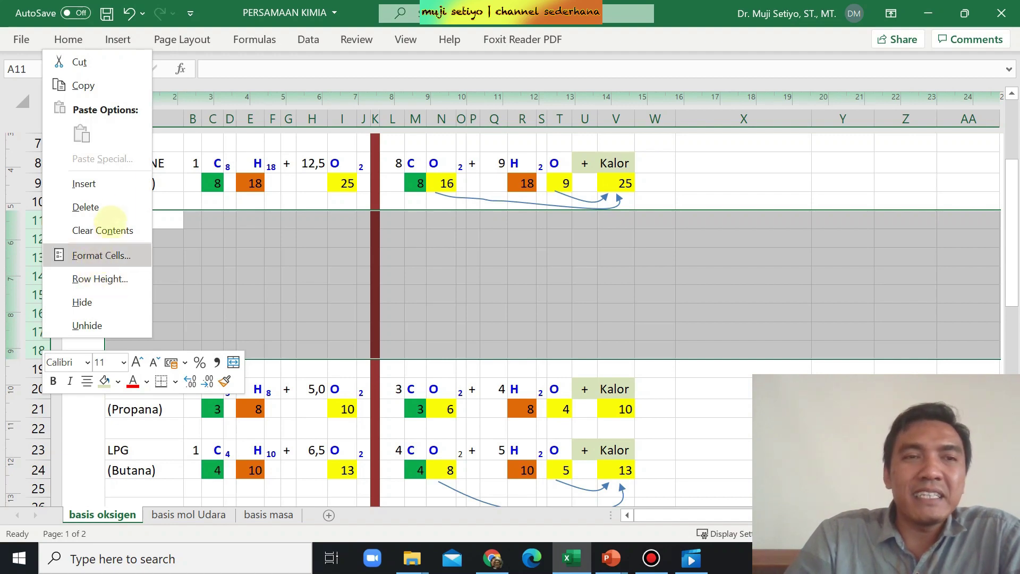
pyautogui.click(85, 207)
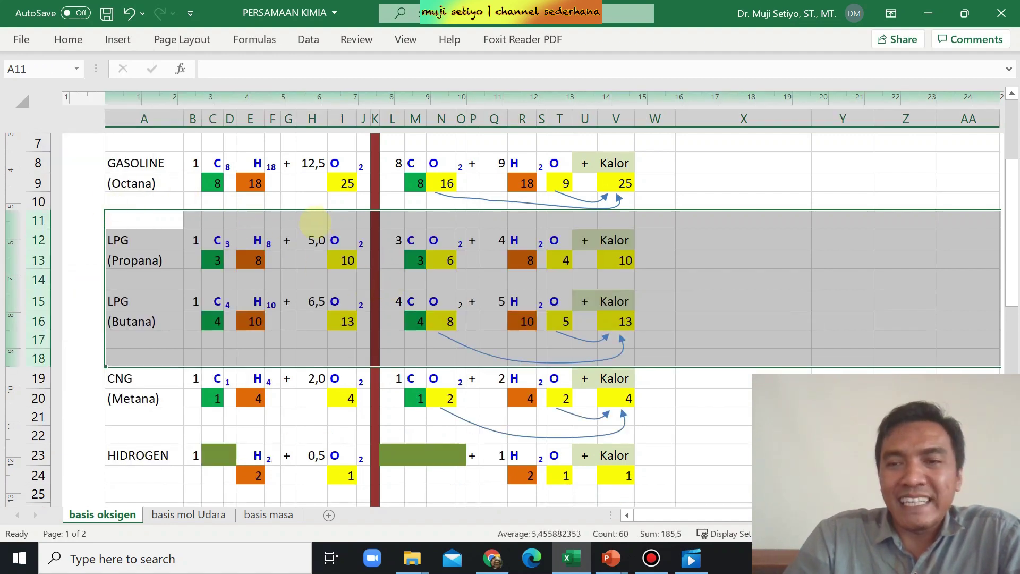
pyautogui.hotkey('ctrl', 'pagedown')
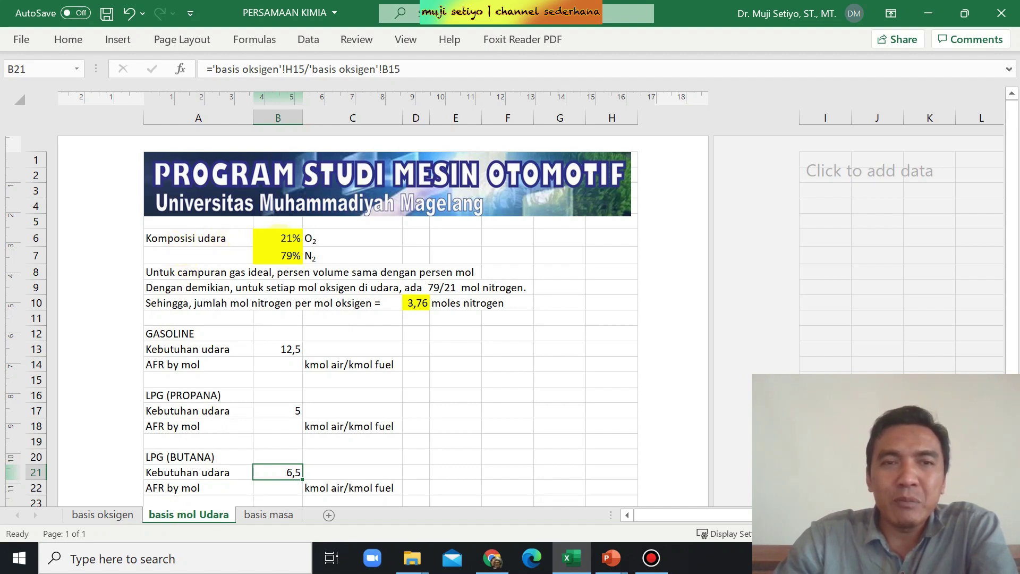
# - Check the 21% oxygen and 79% nitrogen shares and the =79/21 ratio (3,76) in D10
pyautogui.click(279, 237)
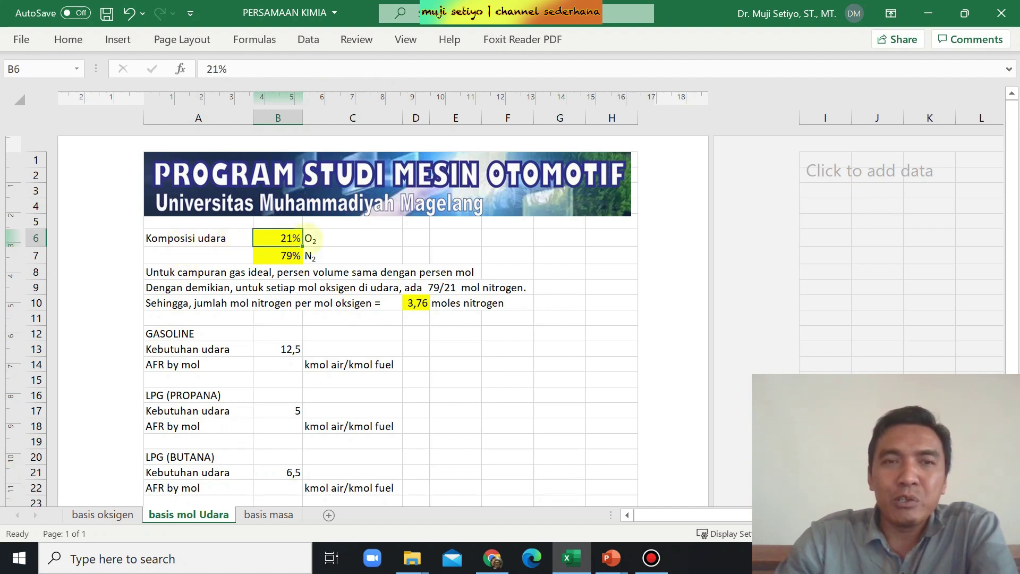
pyautogui.click(280, 255)
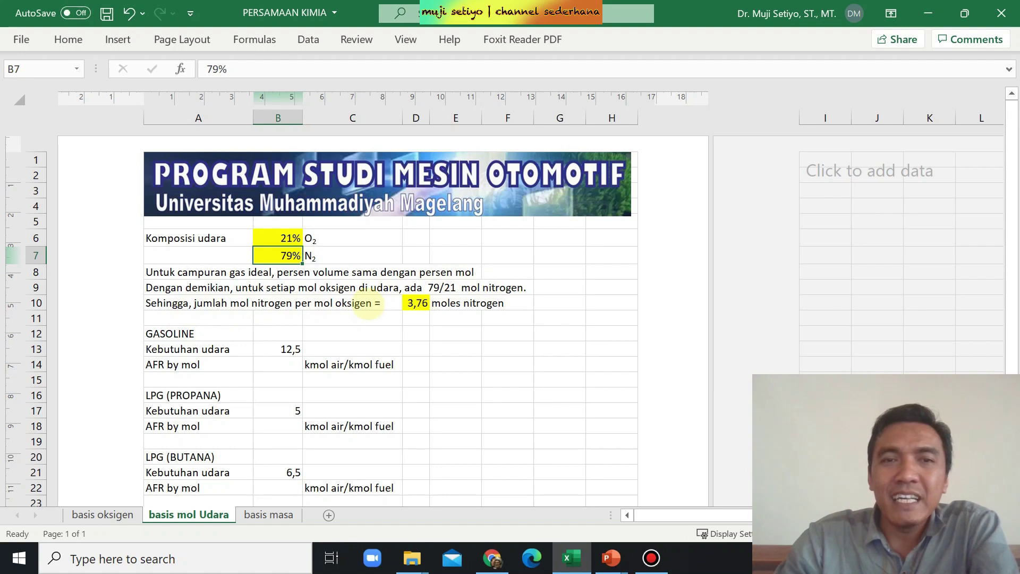
pyautogui.click(418, 303)
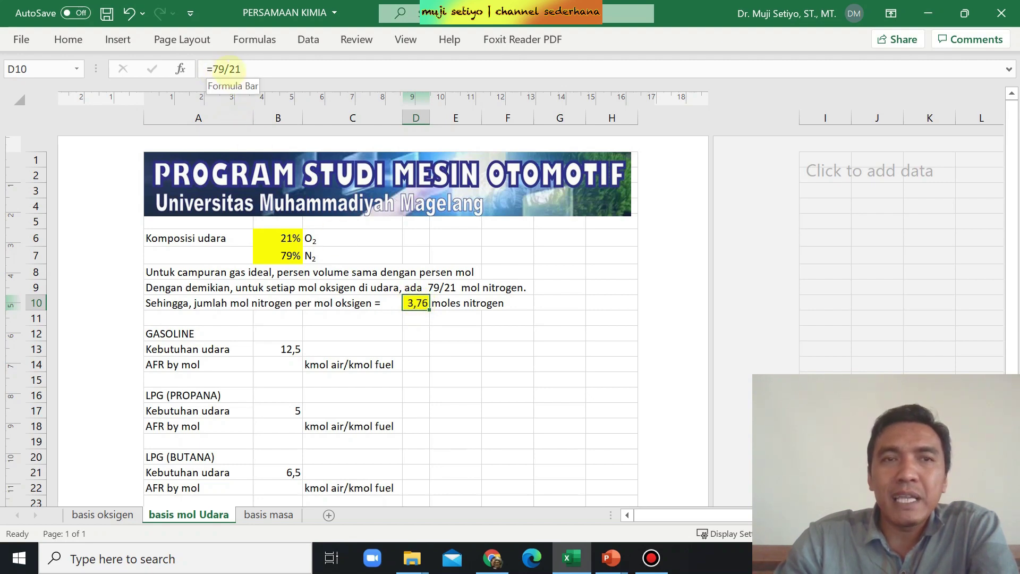
pyautogui.click(208, 68)
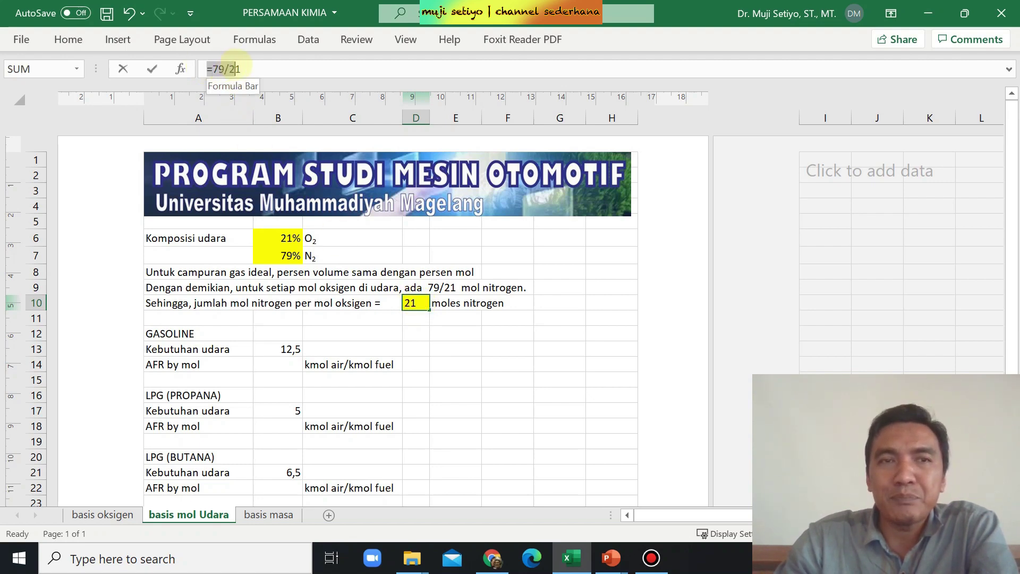
pyautogui.press('Escape')
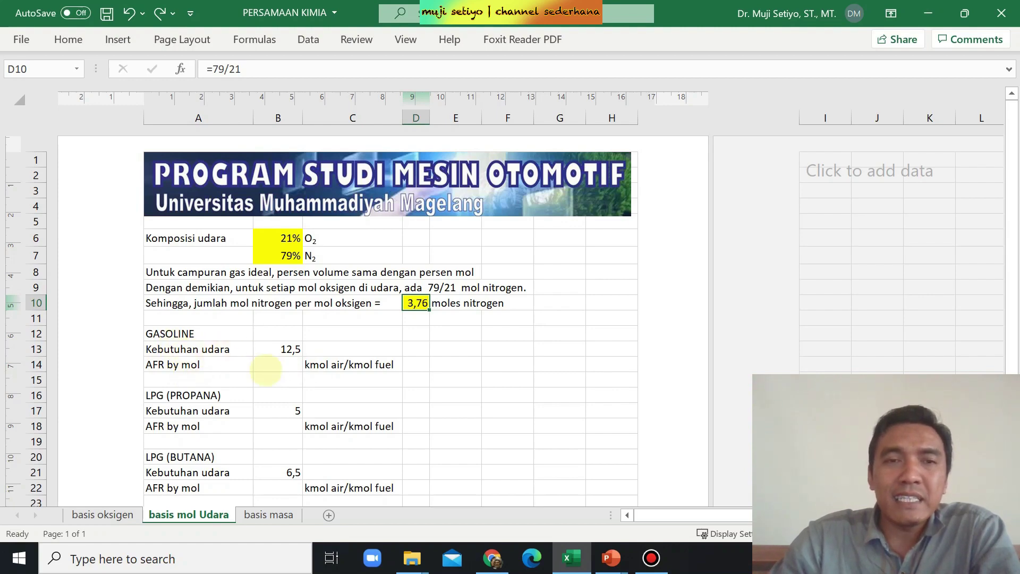
# - Enter =B13*(1+D10) in B14 so gasoline's molar AFR reads 59,52
pyautogui.click(280, 365)
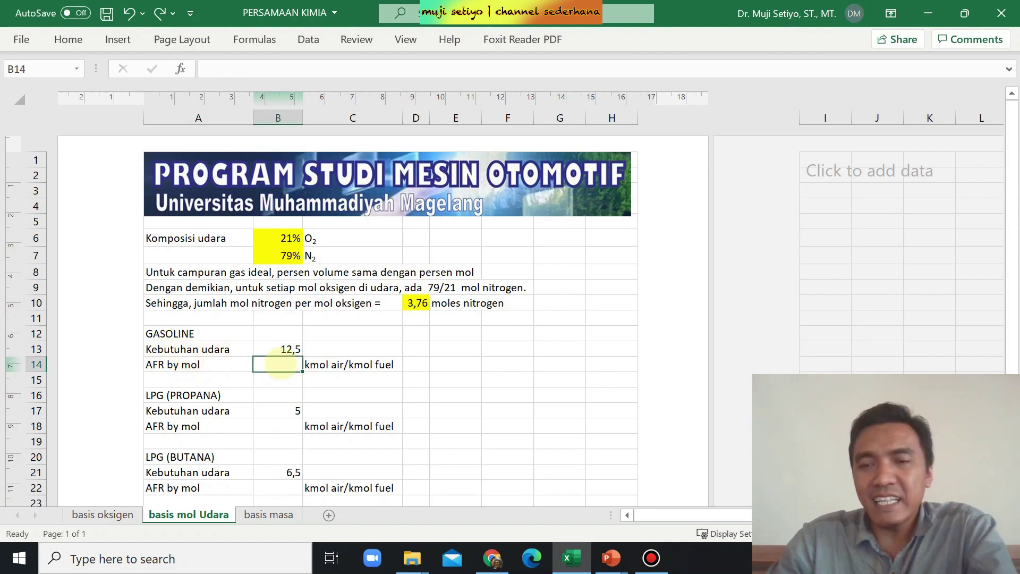
pyautogui.write('=')
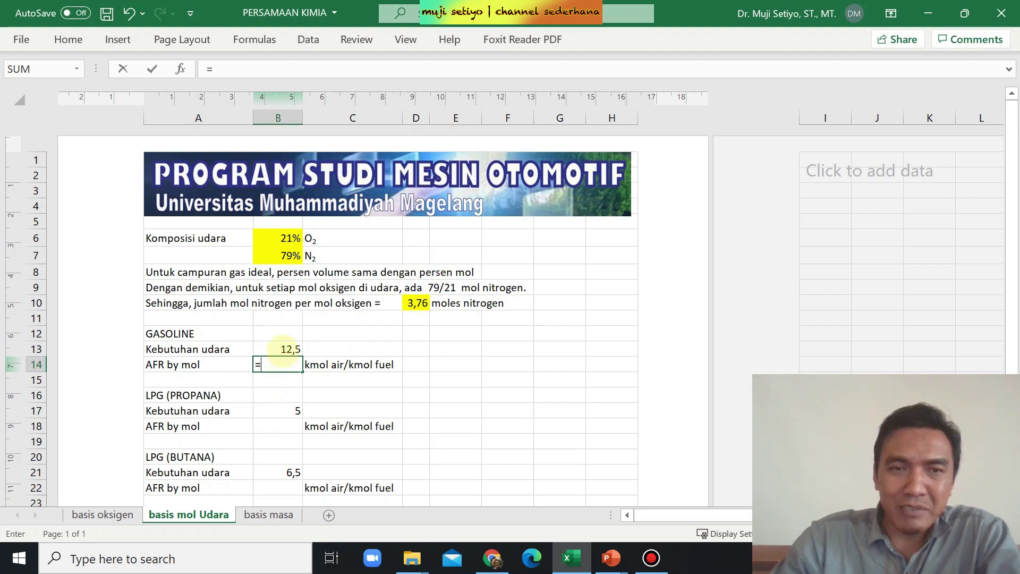
pyautogui.click(285, 348)
pyautogui.write('*')
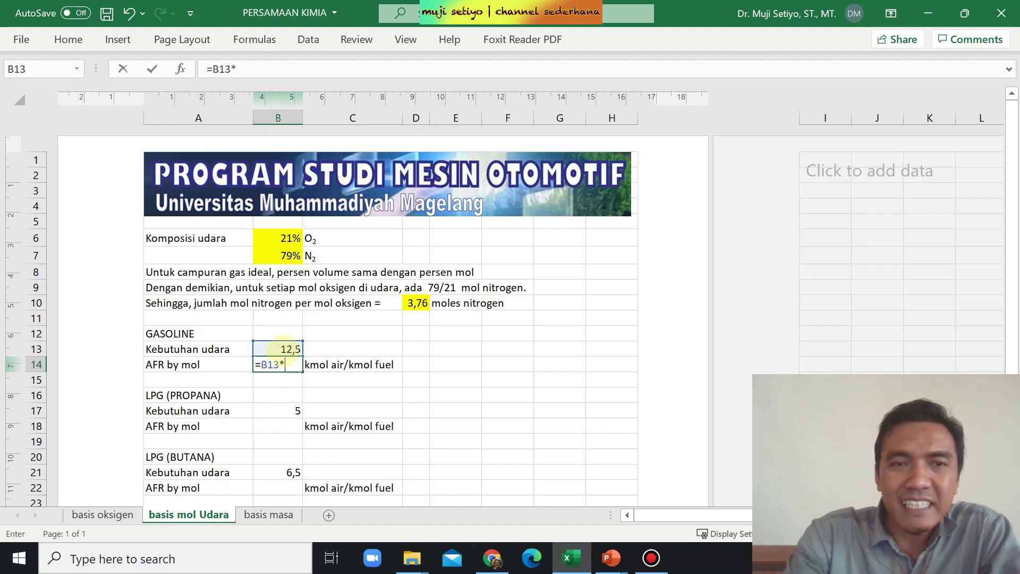
pyautogui.write('(1')
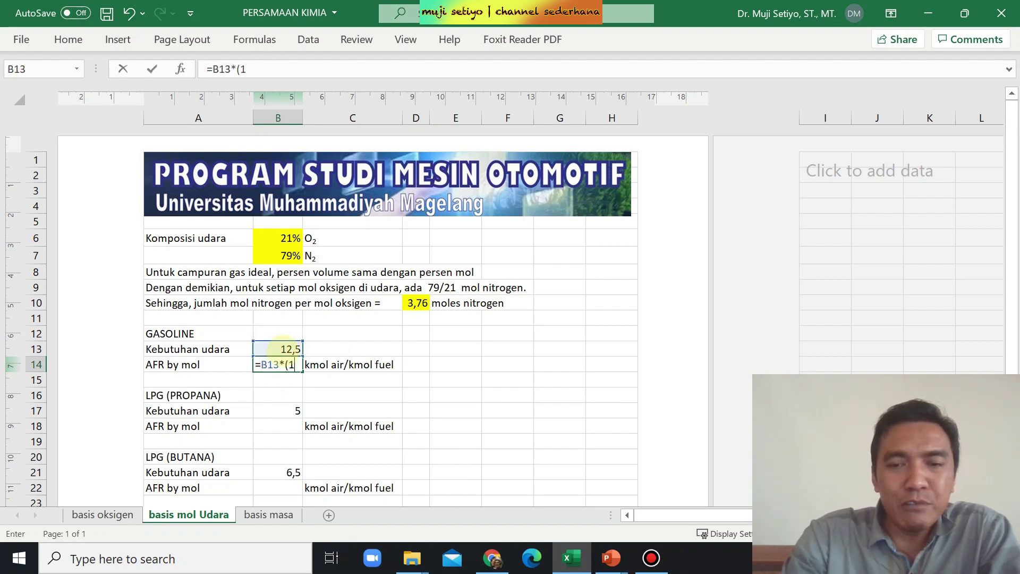
pyautogui.write('+')
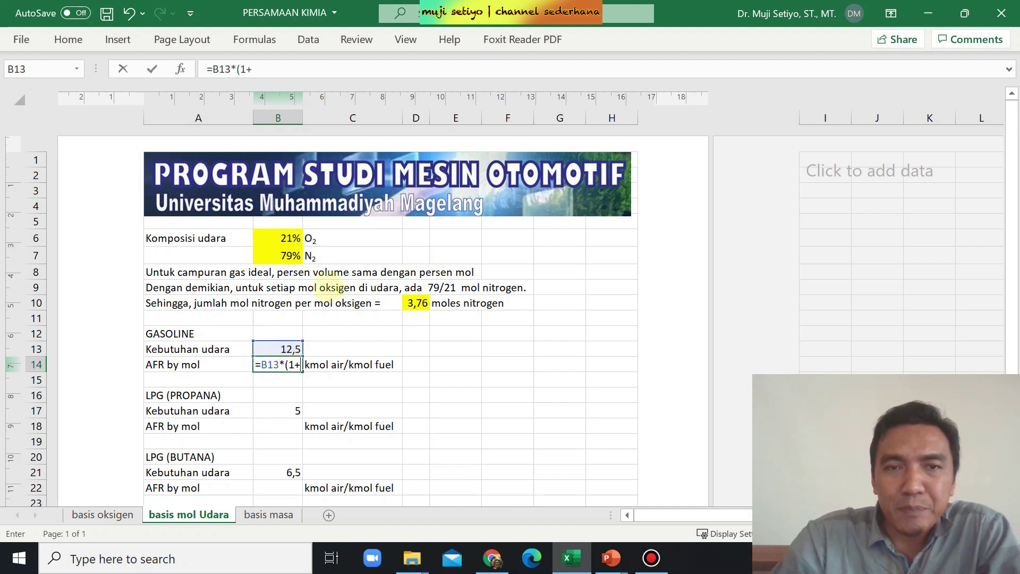
pyautogui.click(414, 303)
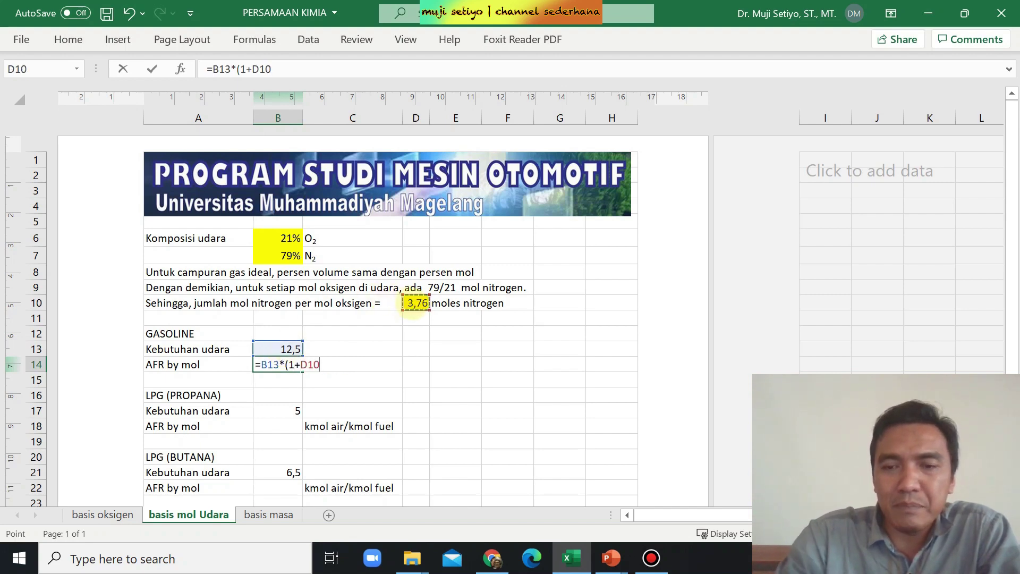
pyautogui.write(')')
pyautogui.press('Return')
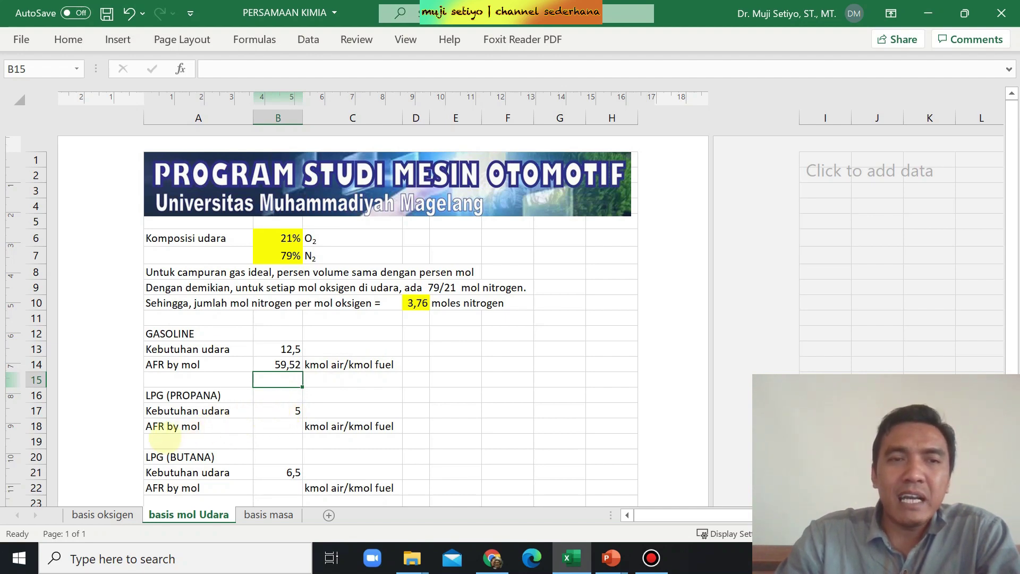
# - Enter =B17*(1+D10) in B18 for a propane molar AFR of 23,81
pyautogui.click(268, 428)
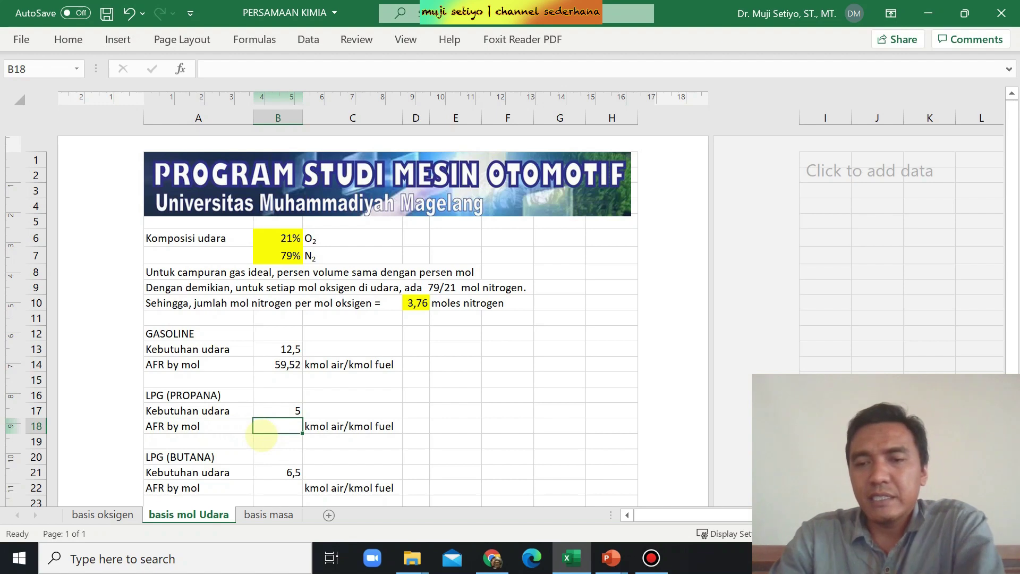
pyautogui.write('=')
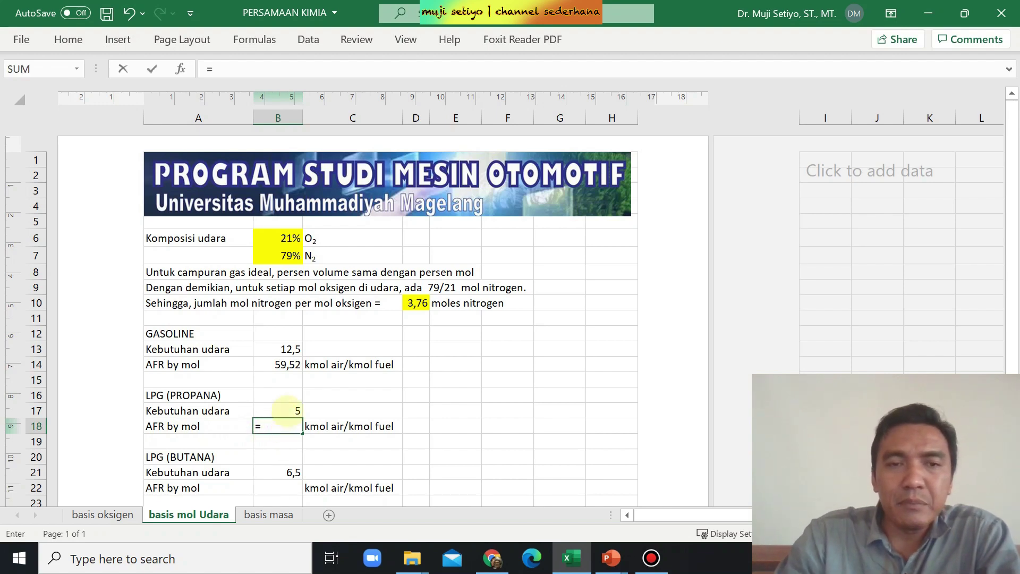
pyautogui.click(286, 410)
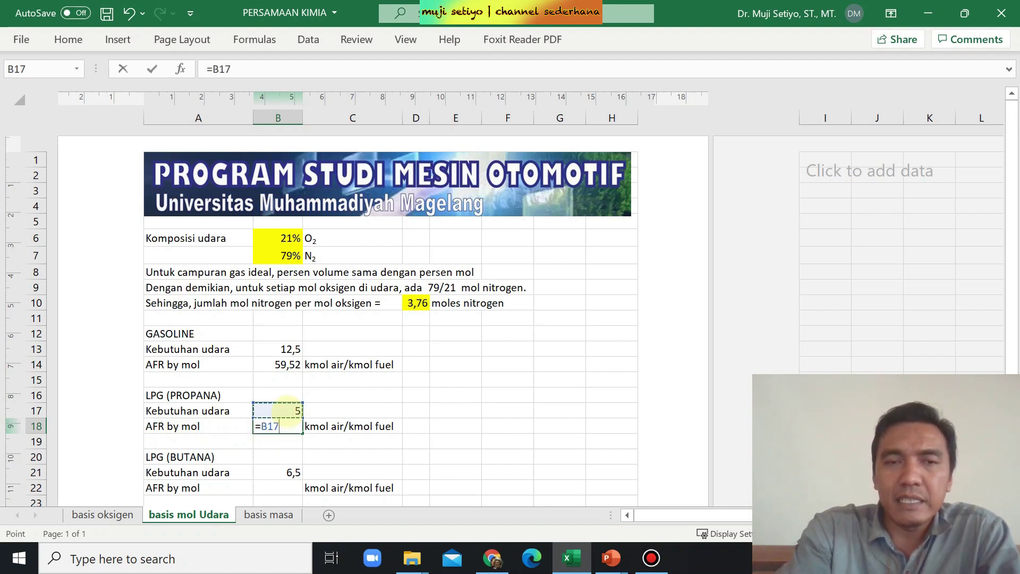
pyautogui.write('*(1')
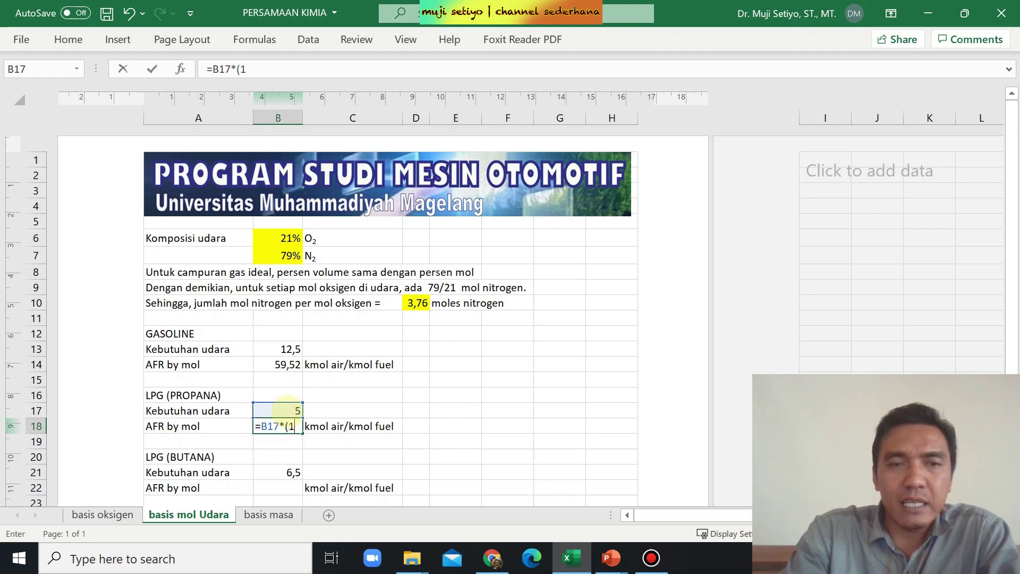
pyautogui.write('+')
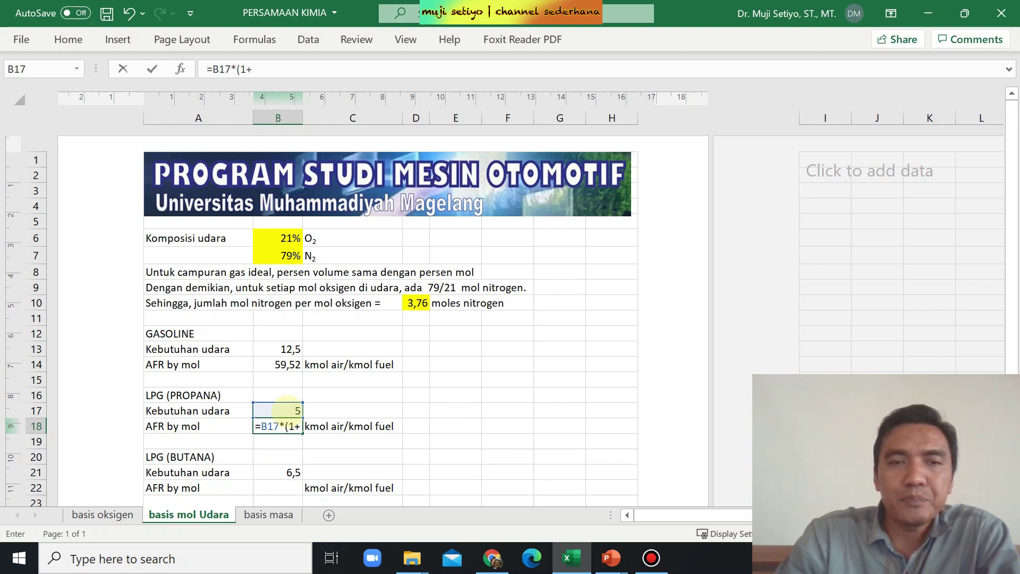
pyautogui.click(416, 304)
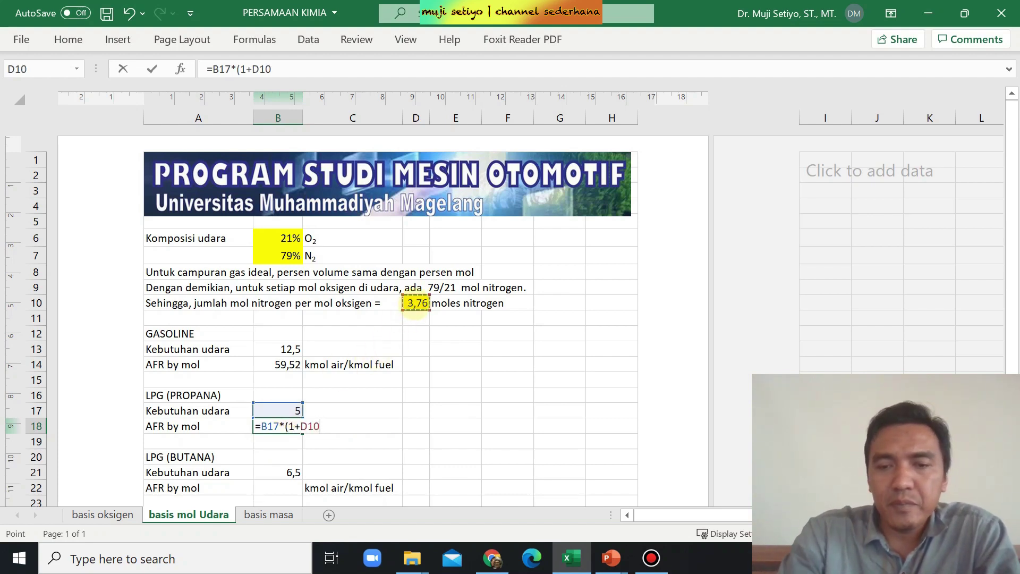
pyautogui.write(')')
pyautogui.press('Return')
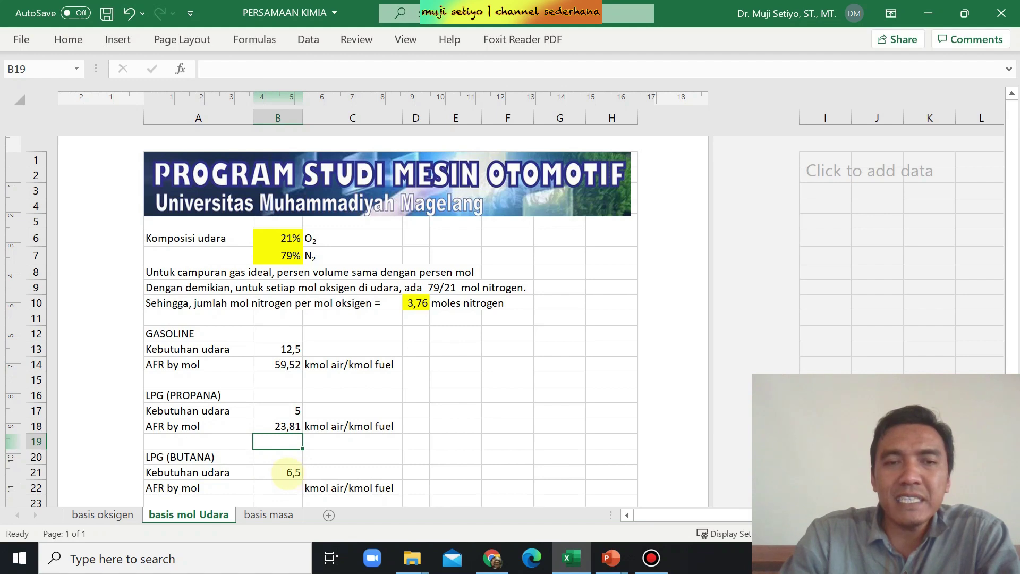
# - Enter =B21*(1+D10) in B22 for a butane molar AFR of 30,95, then review the sheet
pyautogui.click(280, 488)
pyautogui.write('=')
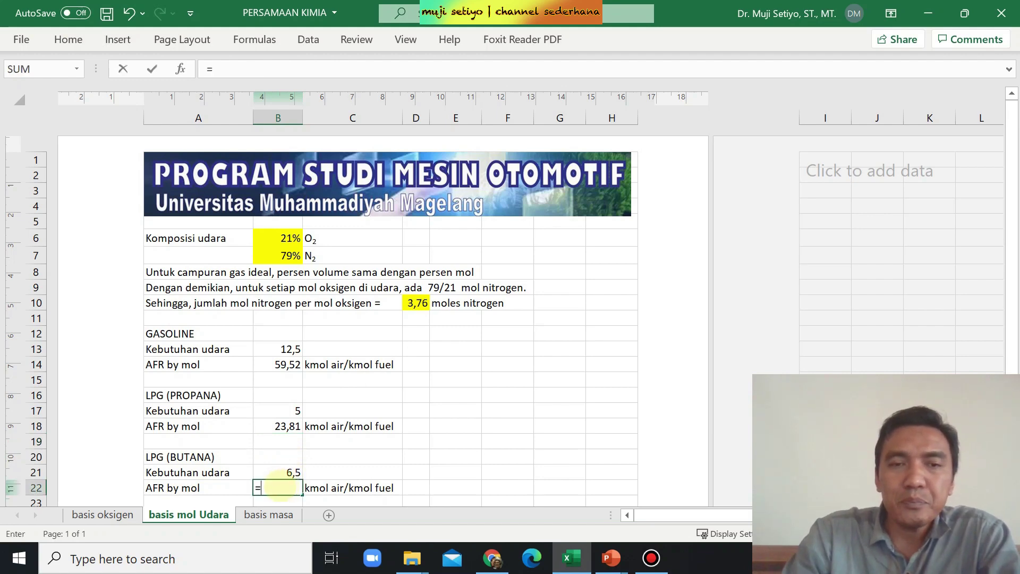
pyautogui.click(284, 474)
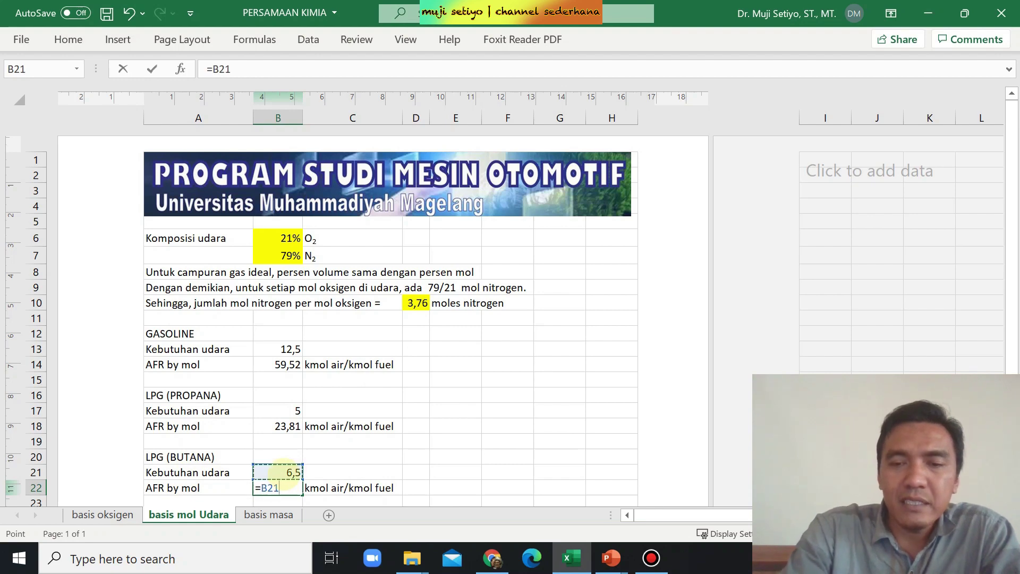
pyautogui.write('*(')
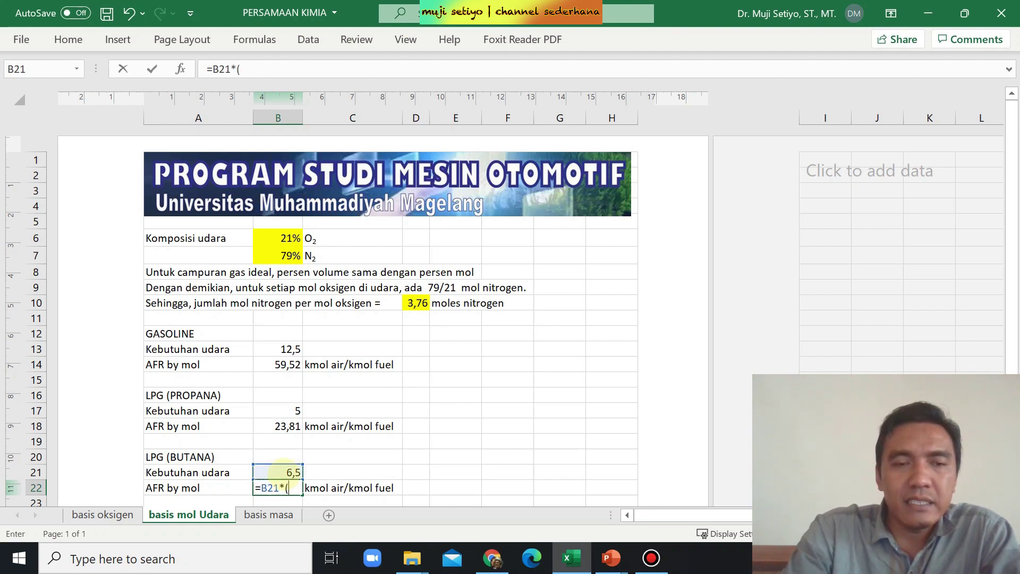
pyautogui.write('1+')
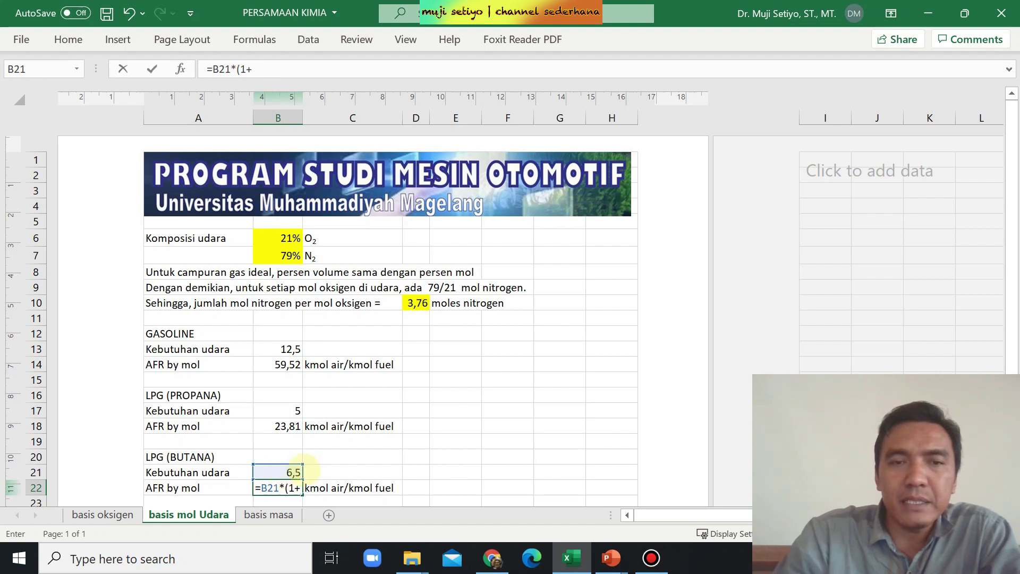
pyautogui.click(416, 304)
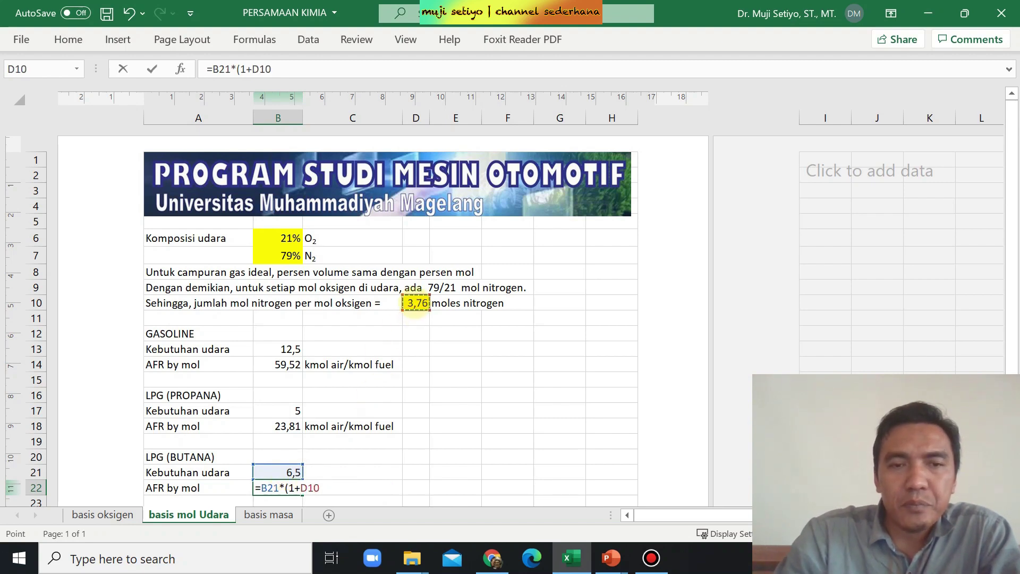
pyautogui.write(')')
pyautogui.press('Return')
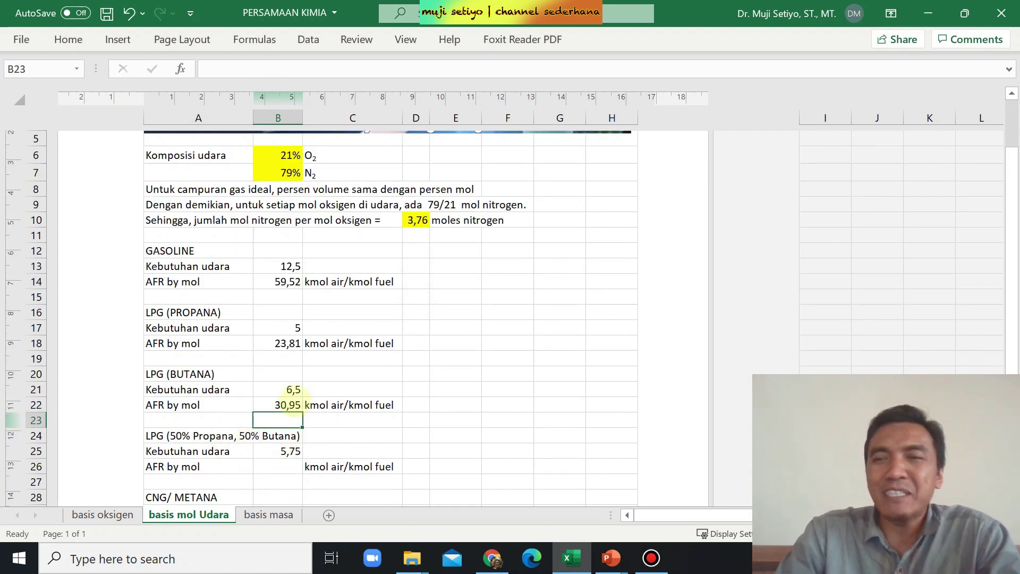
pyautogui.scroll(-1, 277, 403)
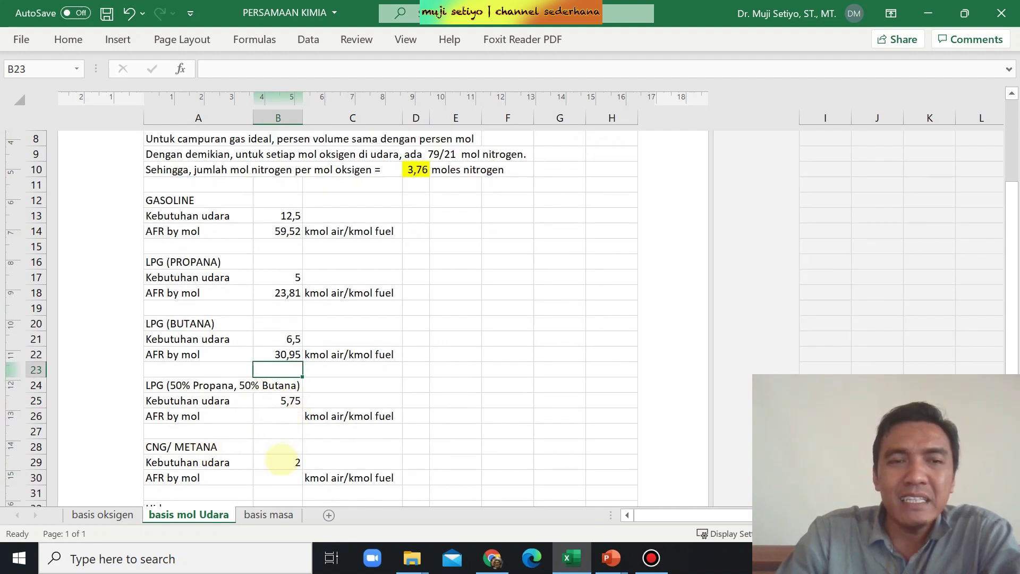
pyautogui.scroll(-2, 279, 457)
pyautogui.scroll(-1, 241, 446)
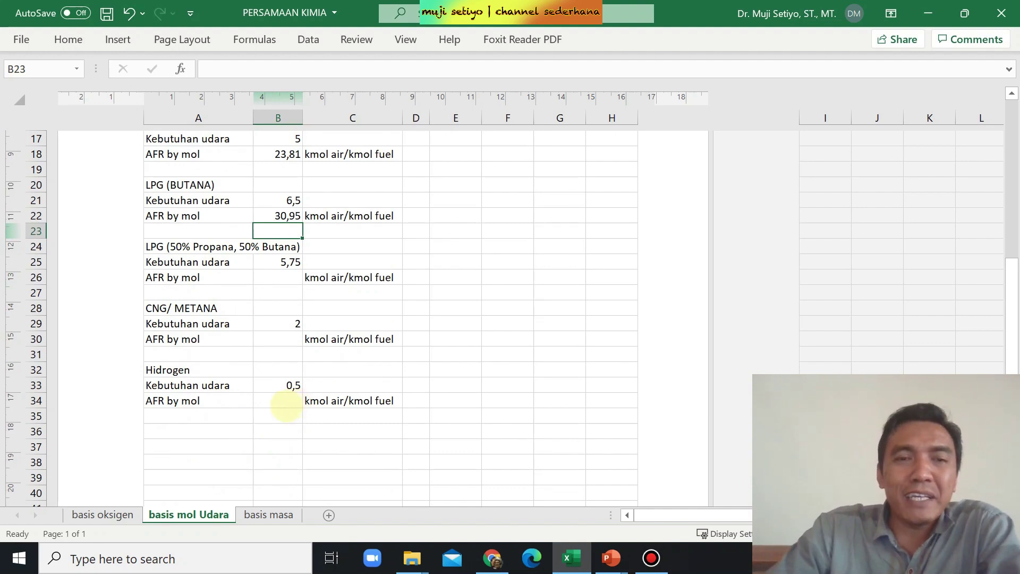
pyautogui.scroll(2, 286, 405)
pyautogui.scroll(4, 289, 401)
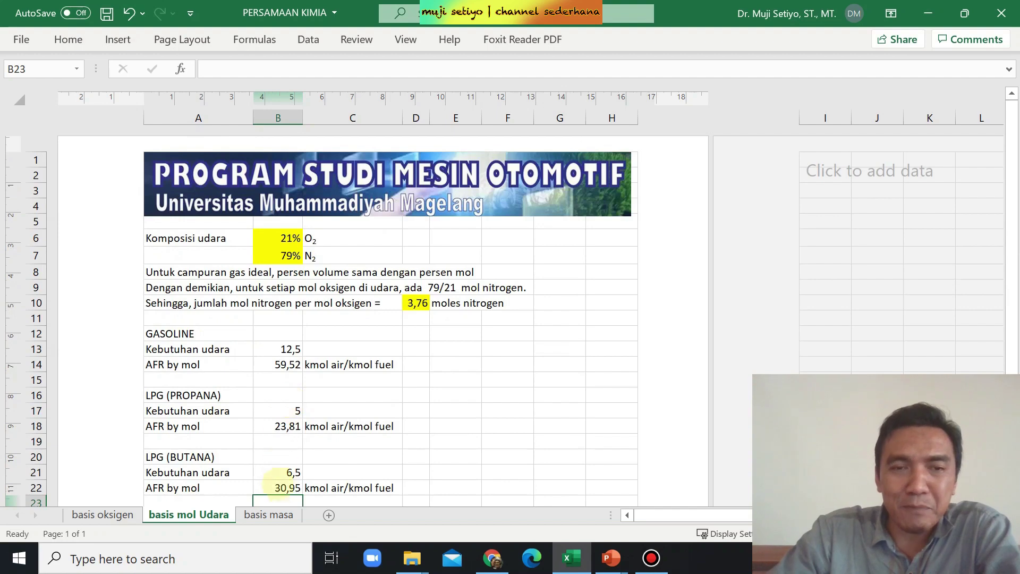
# - Switch to the 'basis masa' sheet and scroll to its top
pyautogui.click(268, 514)
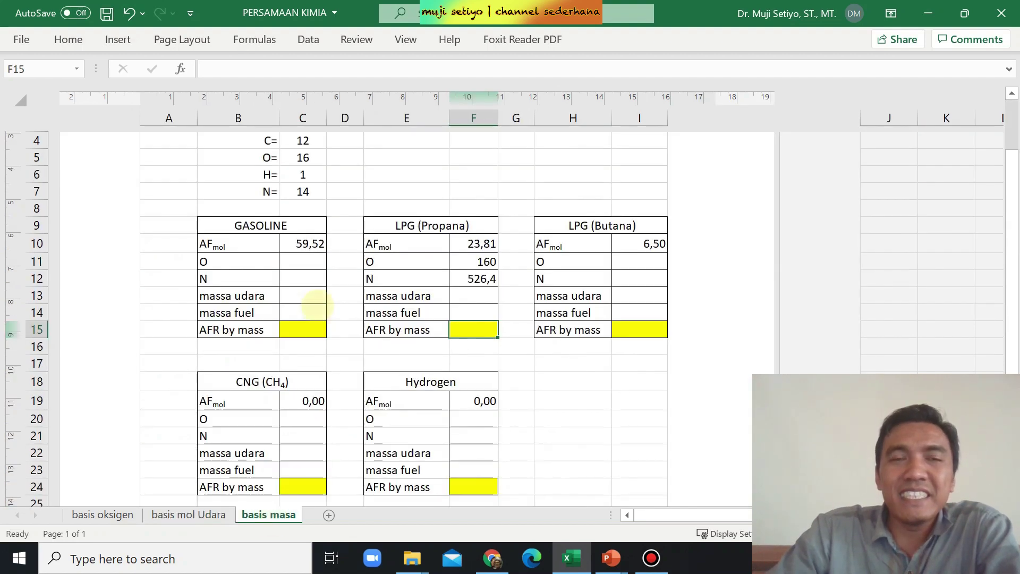
pyautogui.scroll(1, 316, 303)
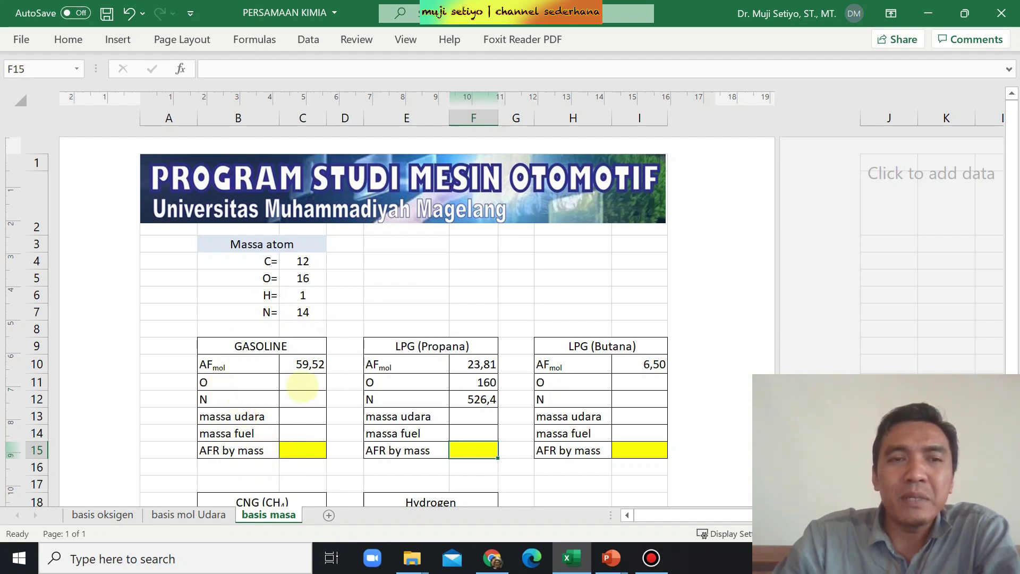
# - Set gasoline oxygen mass =12,5*2*C5 (400) in C11 and nitrogen mass =3,76*12,5*2*C7 (1316) in C12
pyautogui.click(304, 383)
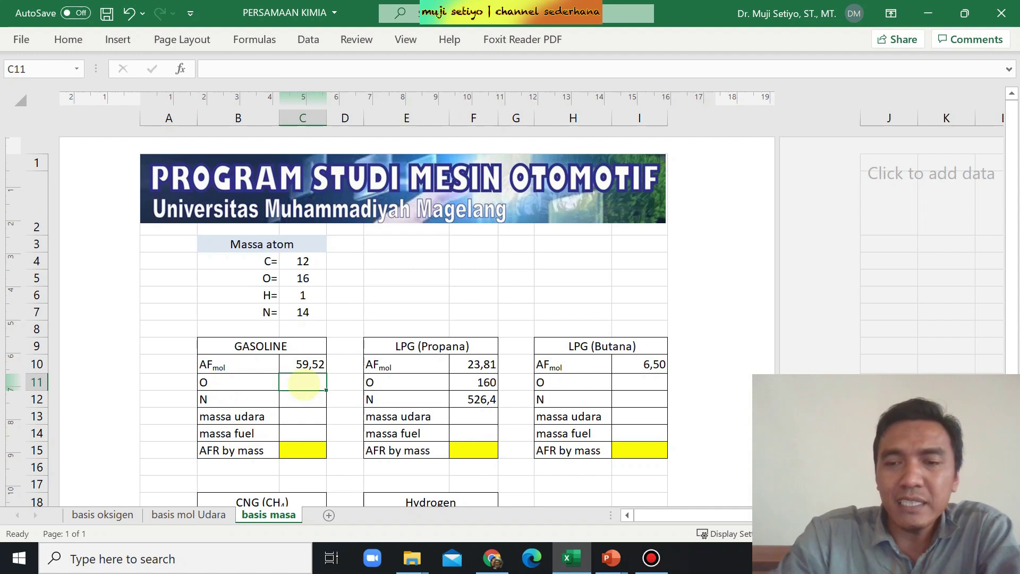
pyautogui.write('=')
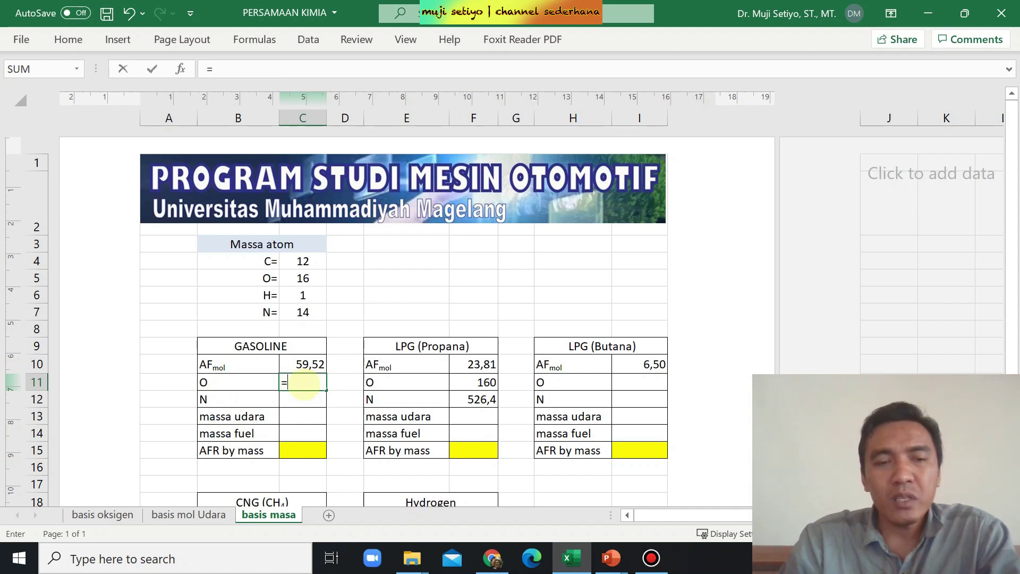
pyautogui.write('12,')
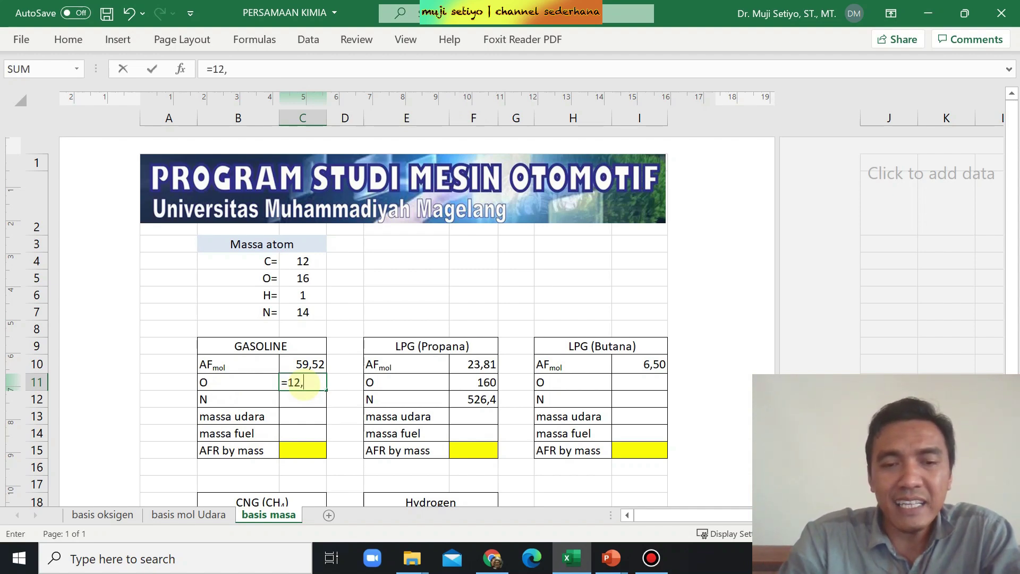
pyautogui.write('5')
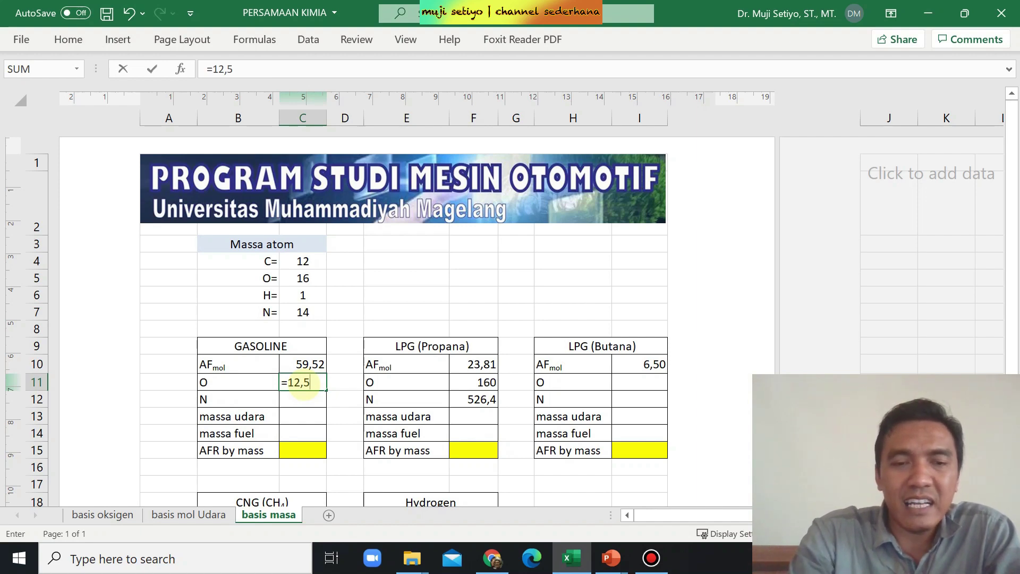
pyautogui.write('*2')
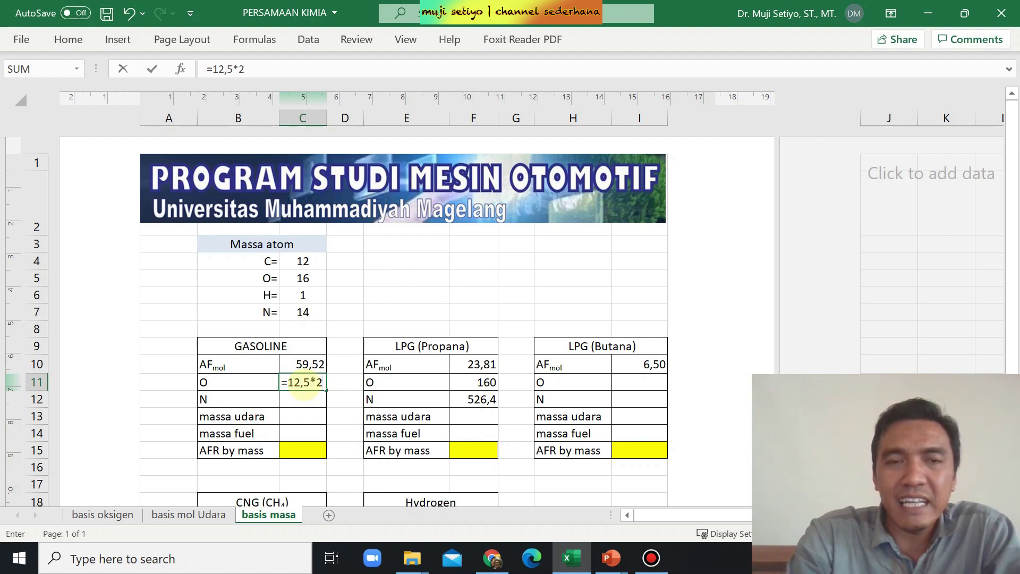
pyautogui.write('*')
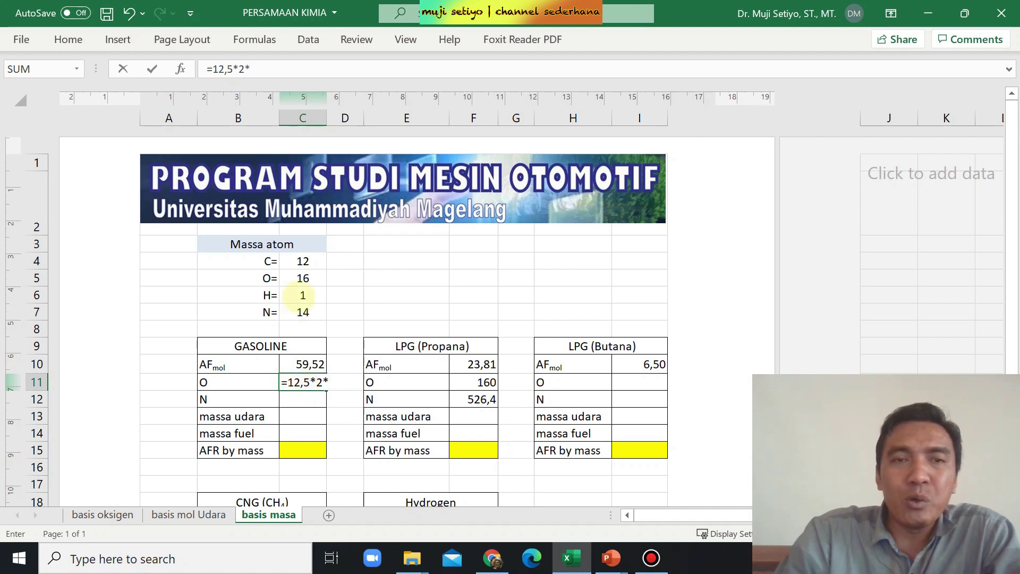
pyautogui.click(303, 277)
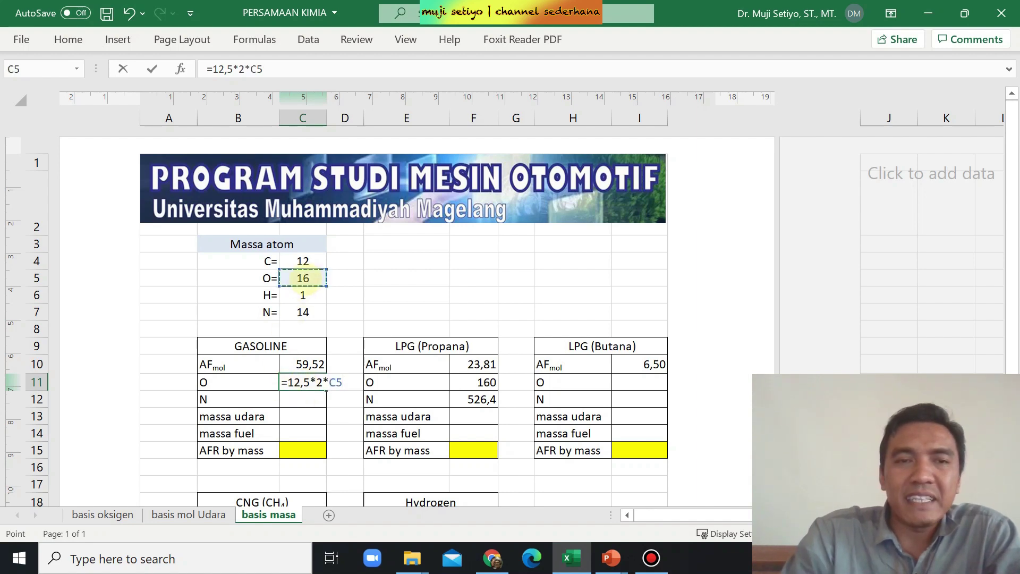
pyautogui.press('Return')
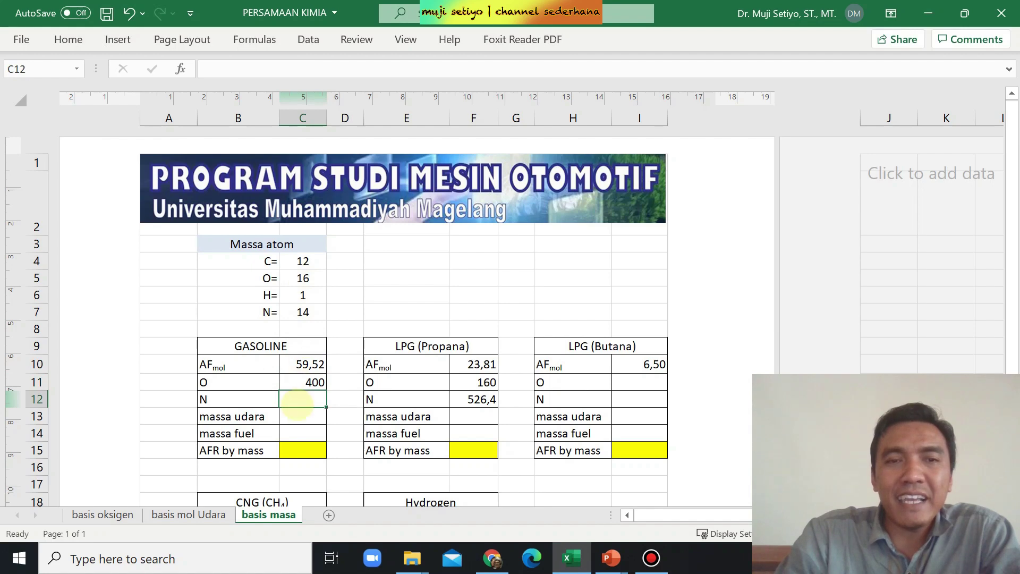
pyautogui.write('=')
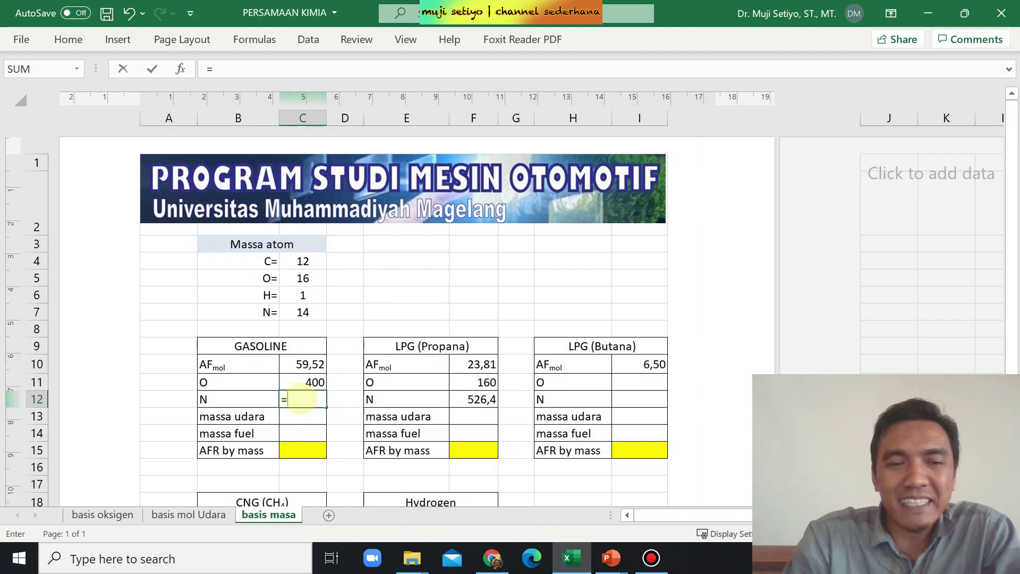
pyautogui.write('3,')
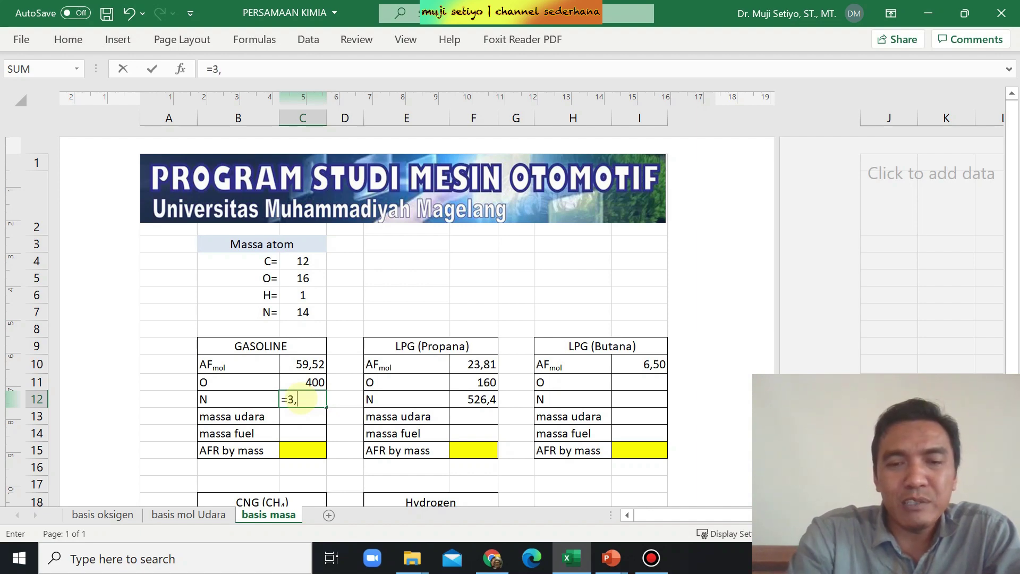
pyautogui.write('76')
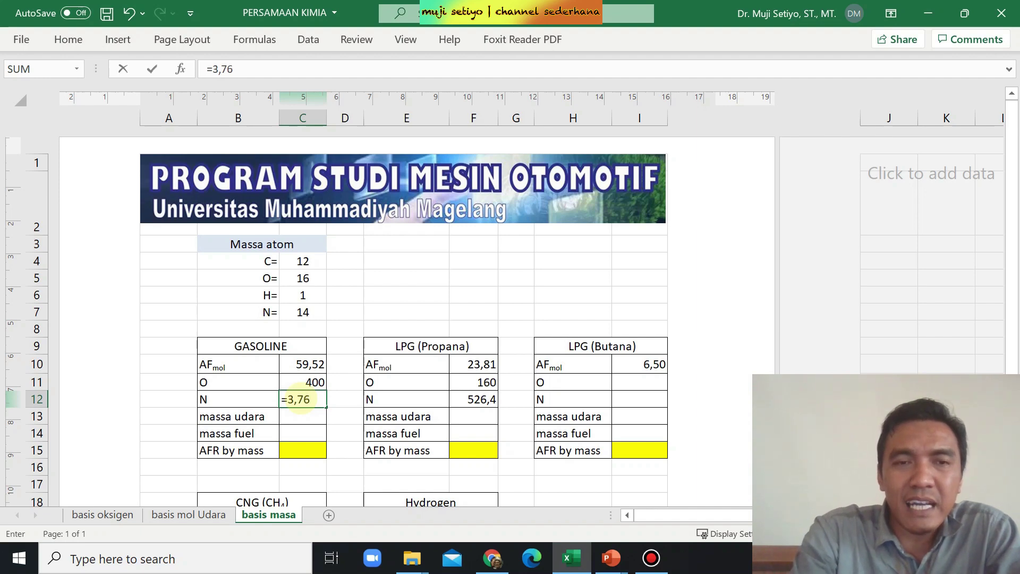
pyautogui.write('*1')
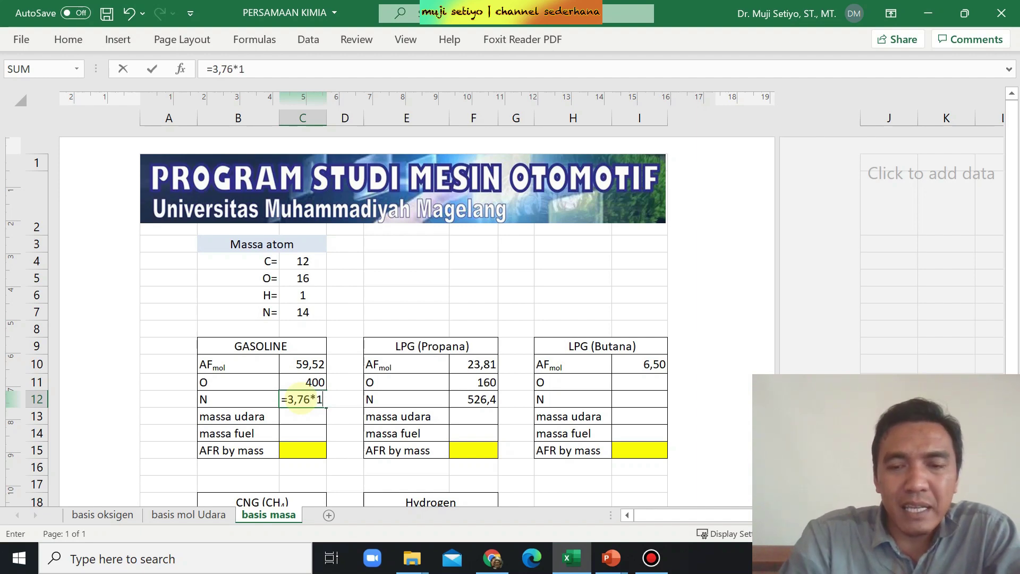
pyautogui.write('2,5*')
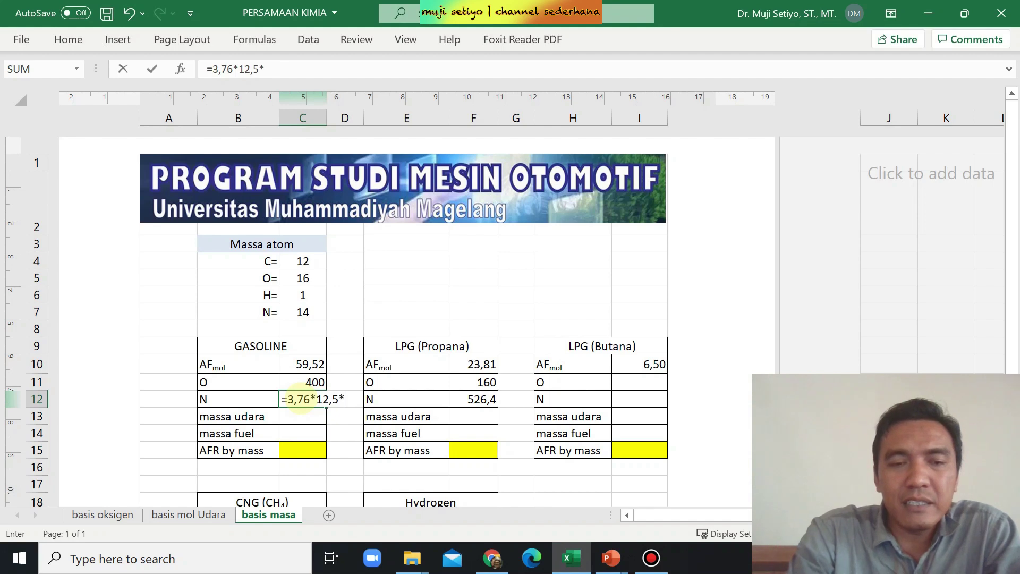
pyautogui.write('2*')
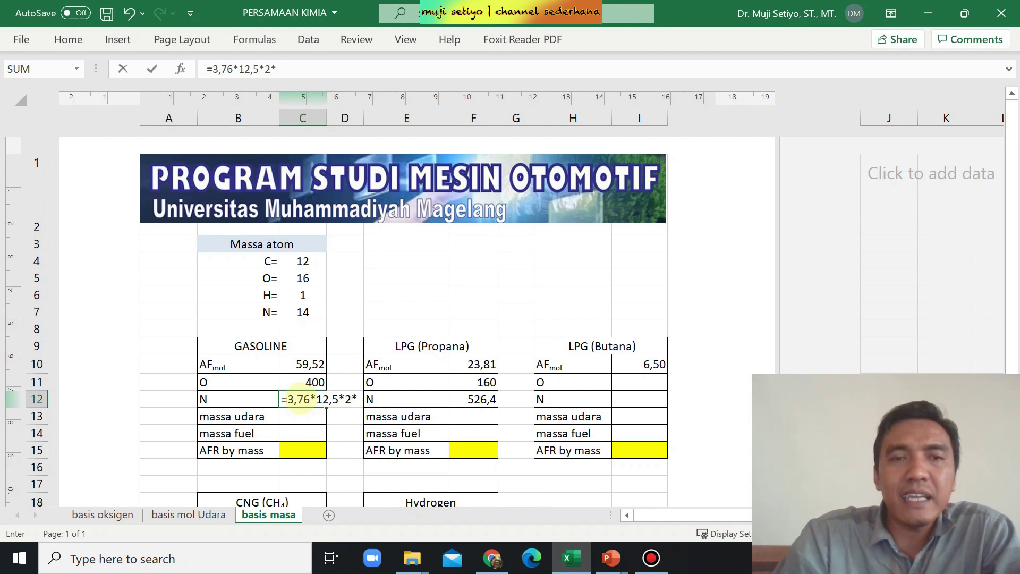
pyautogui.click(302, 312)
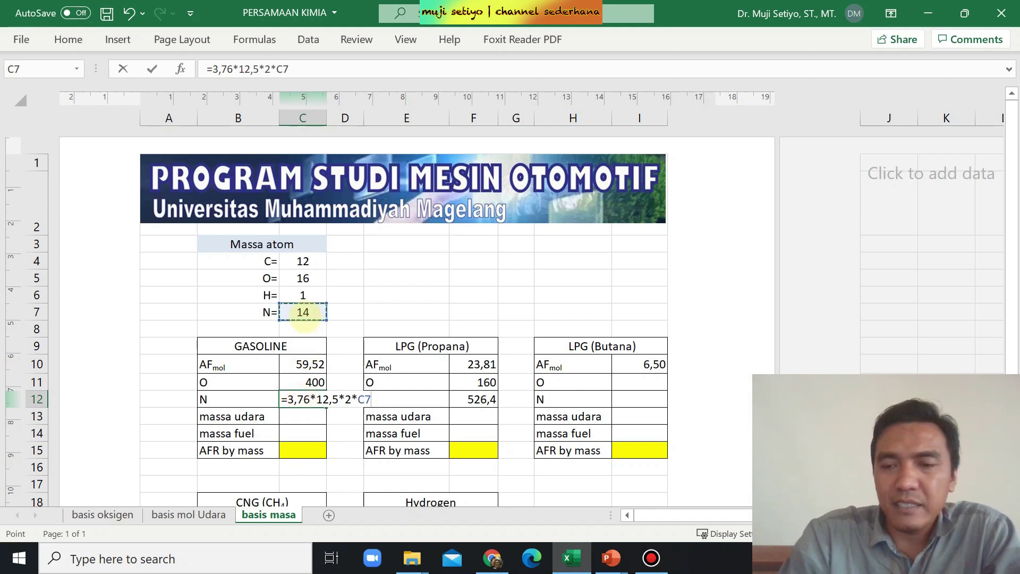
pyautogui.press('Return')
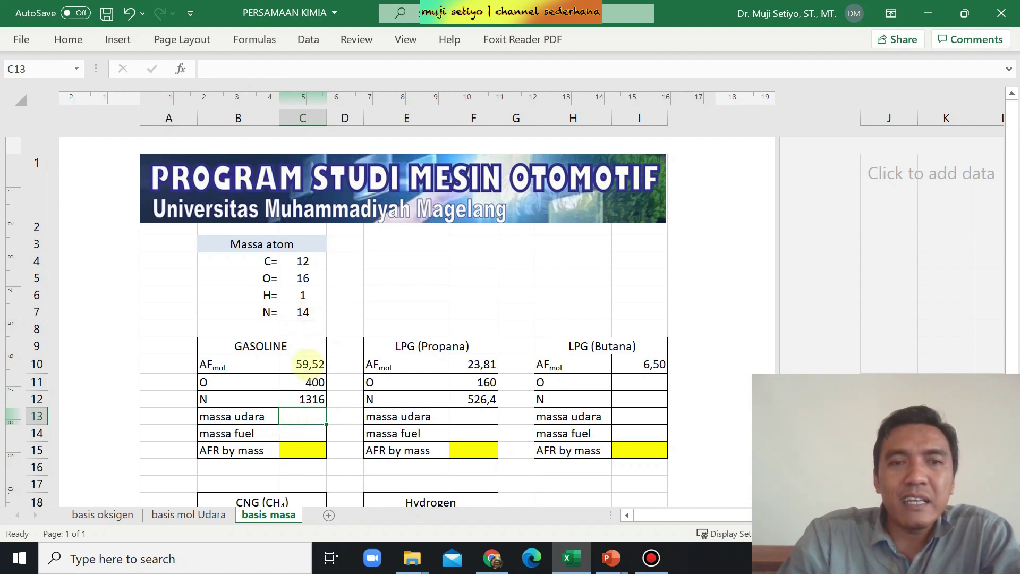
# - Compute gasoline air mass in C13 as =C11+C12, giving 1716
pyautogui.write('=')
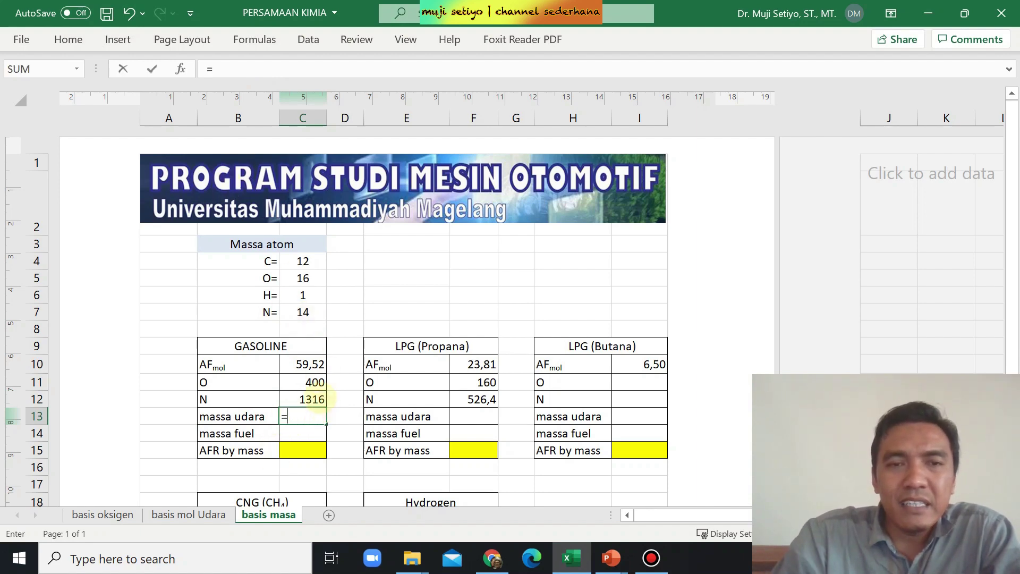
pyautogui.click(319, 384)
pyautogui.write('+')
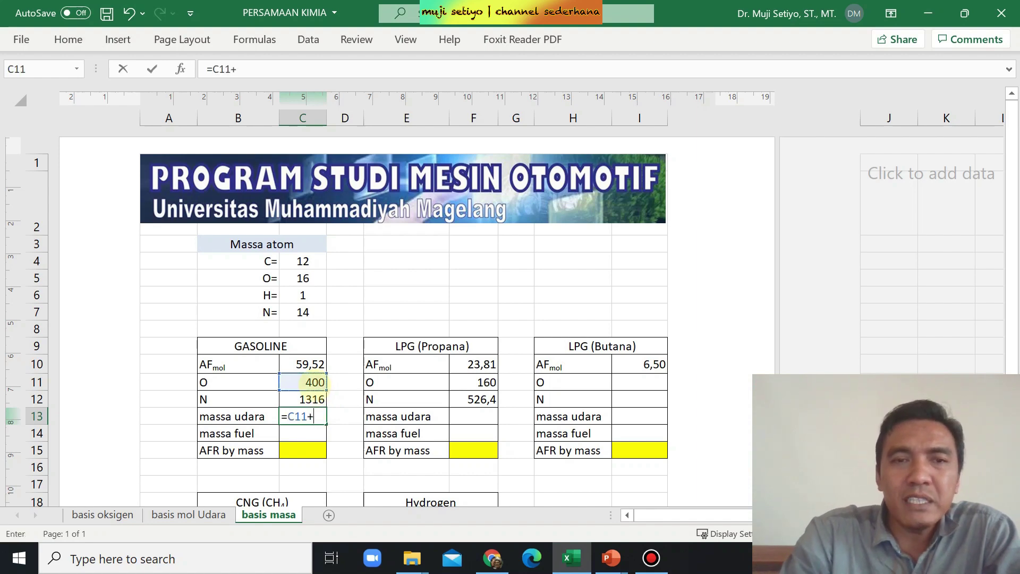
pyautogui.click(316, 399)
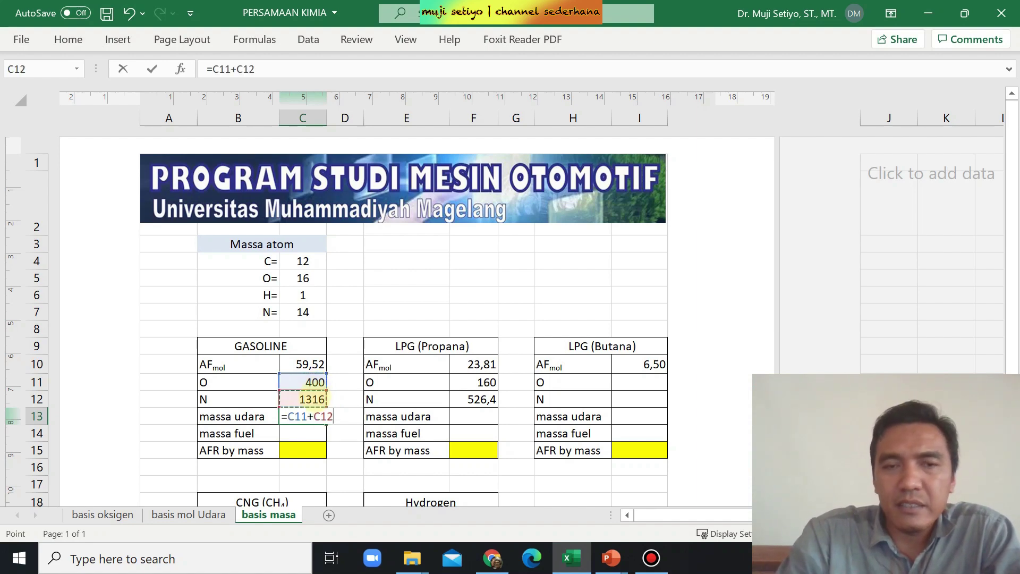
pyautogui.press('Return')
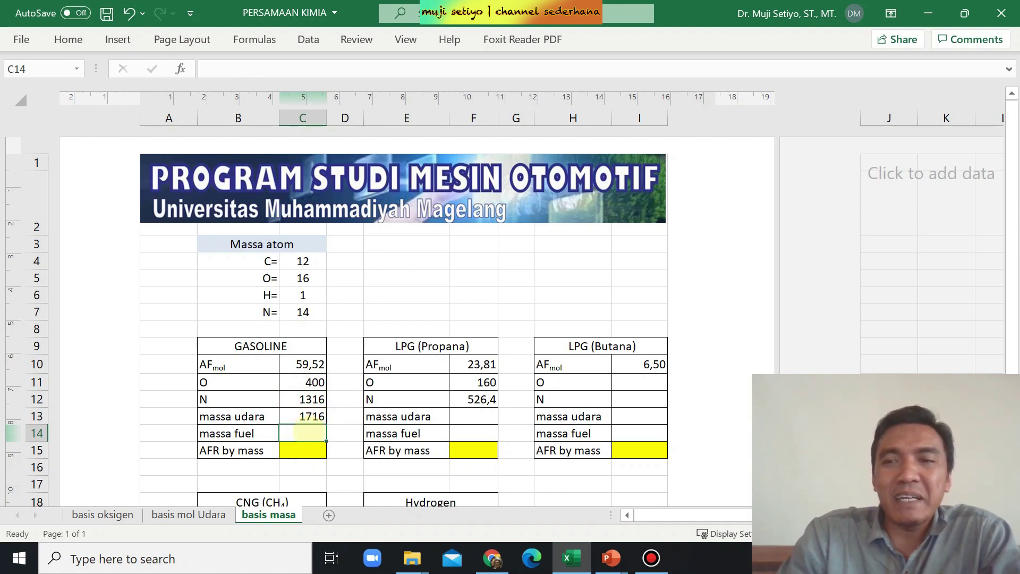
# - Compute gasoline fuel mass in C14 as =C4*8+C6*18, giving 114
pyautogui.write('=')
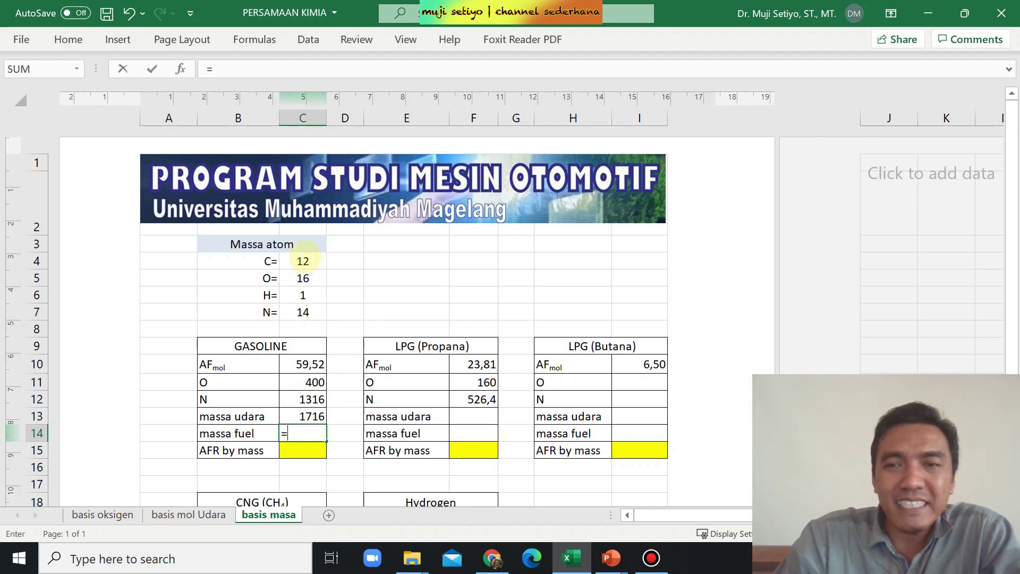
pyautogui.click(303, 261)
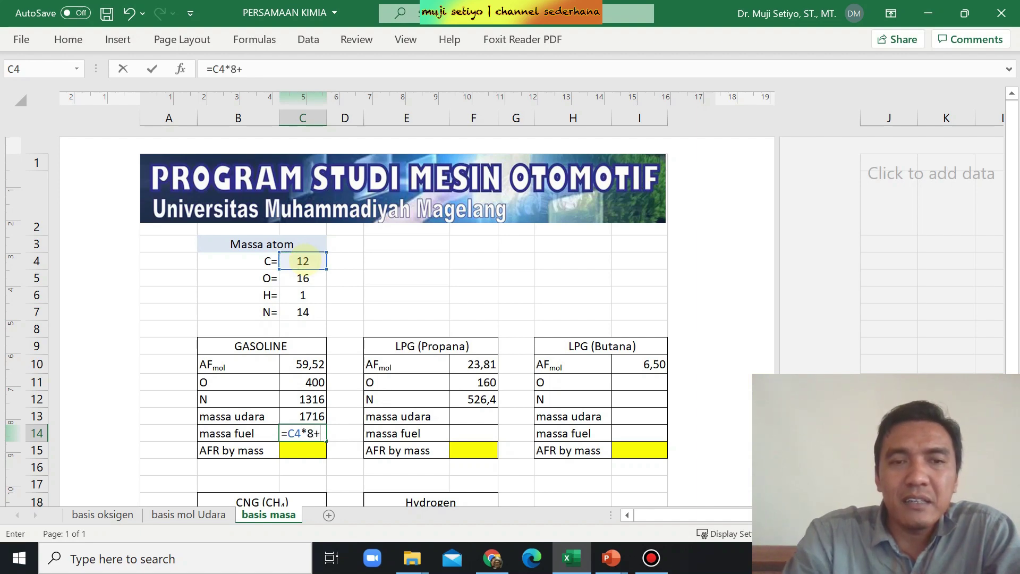
pyautogui.click(314, 295)
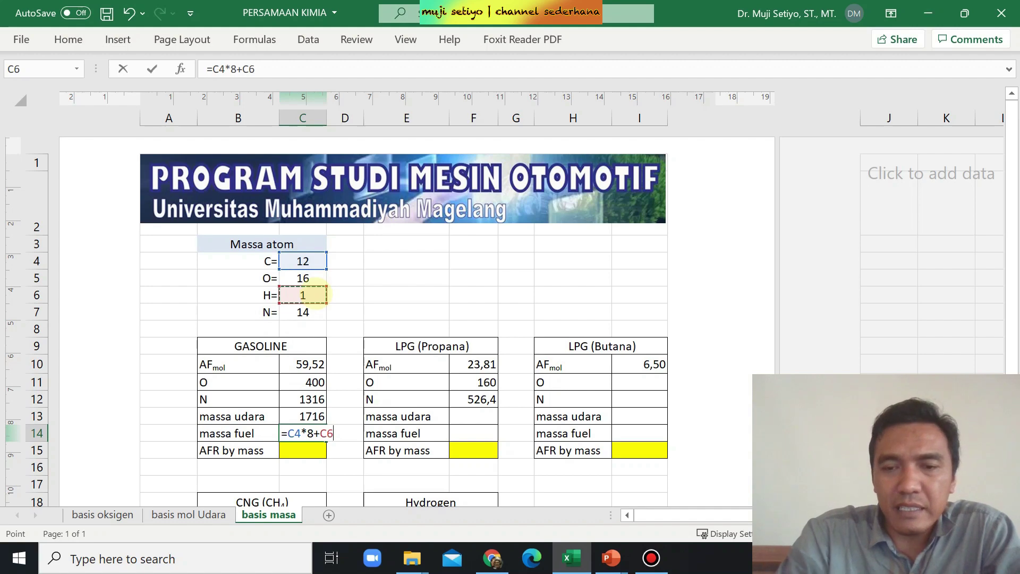
pyautogui.write('*')
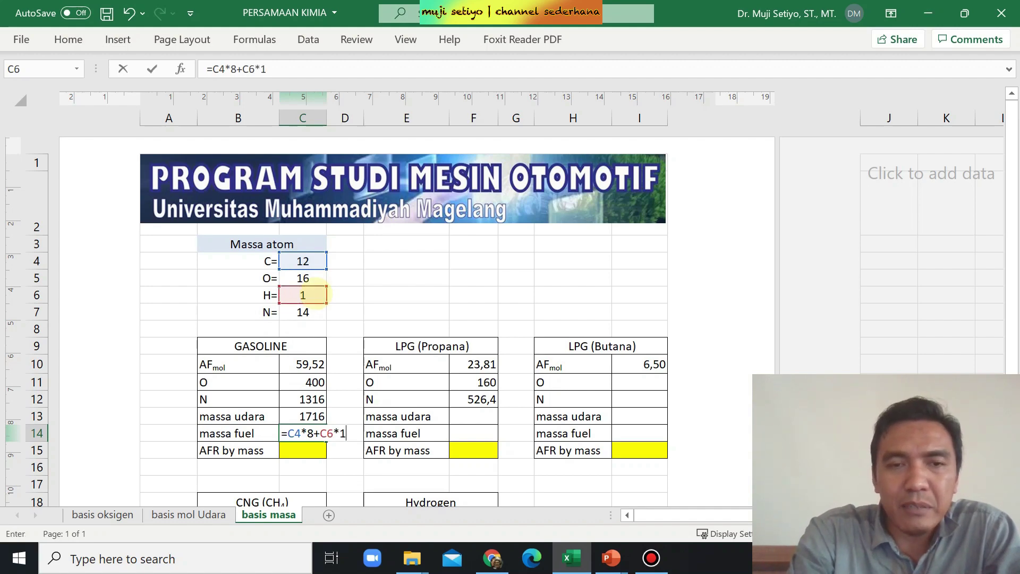
pyautogui.press('Return')
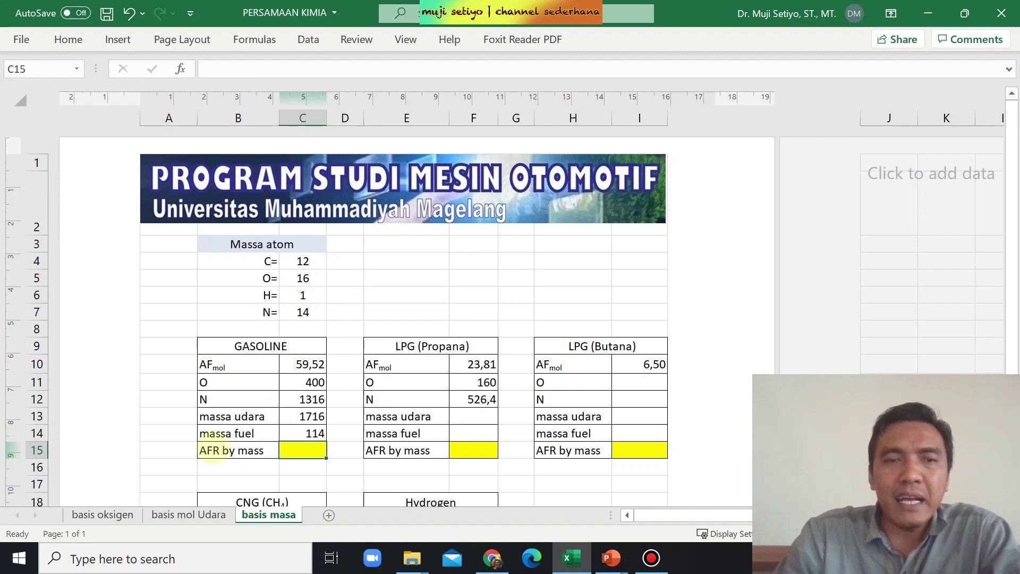
# - Compute gasoline mass-based AFR in C15 as =C13/C14, giving 15,05
pyautogui.write('=')
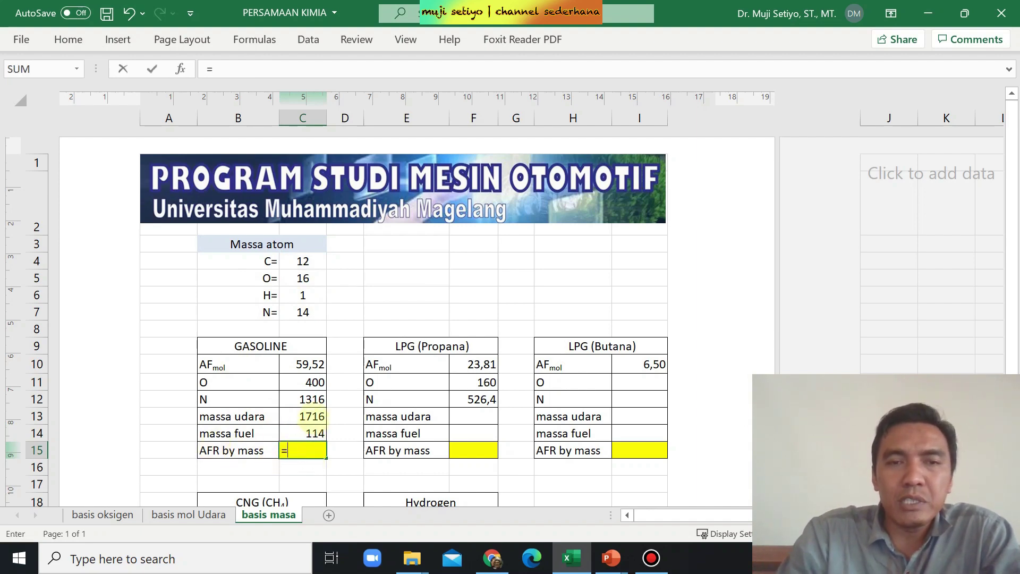
pyautogui.click(314, 416)
pyautogui.write('/')
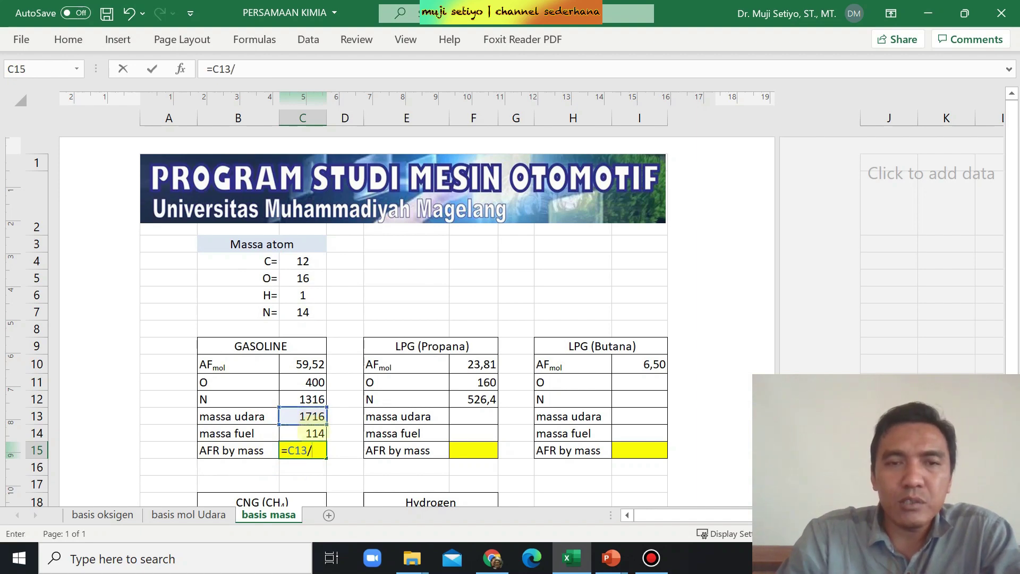
pyautogui.click(314, 432)
pyautogui.press('Return')
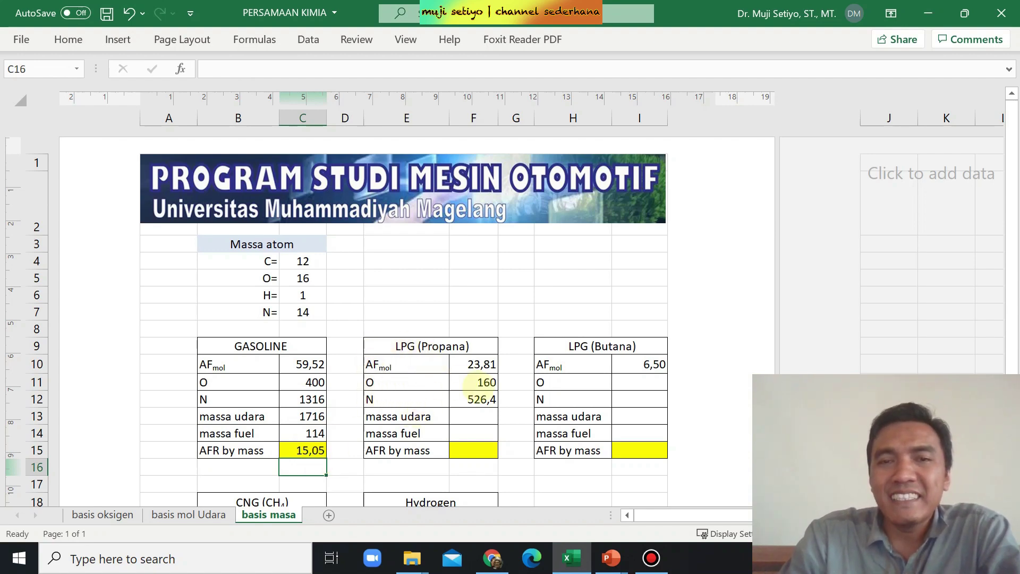
# - Replace propane's old O and N values with =5*2*C5 (160) and =3,76*5*2*C7 (526,4)
pyautogui.moveTo(472, 383); pyautogui.dragTo(462, 399)
pyautogui.press('Delete')
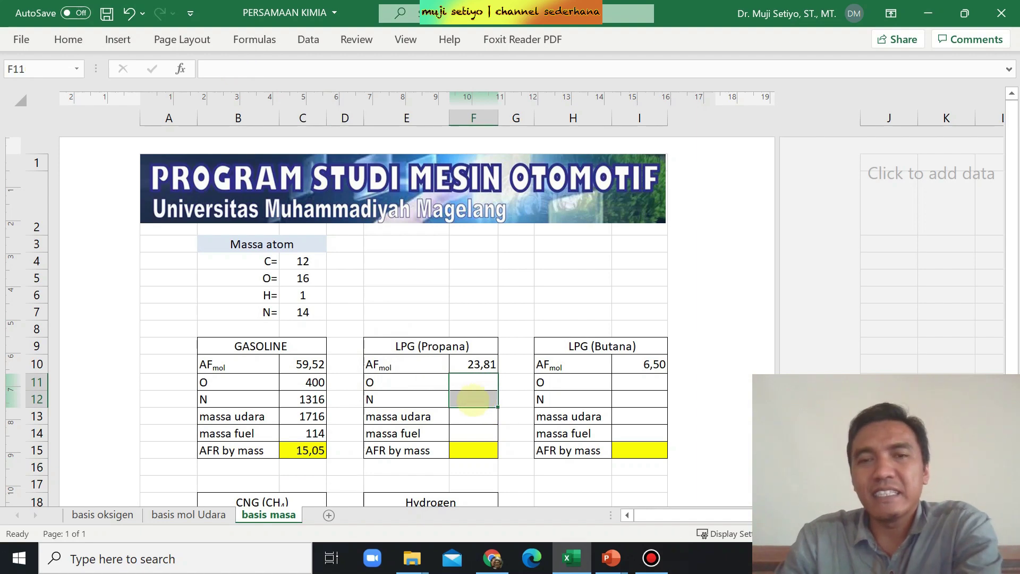
pyautogui.click(463, 382)
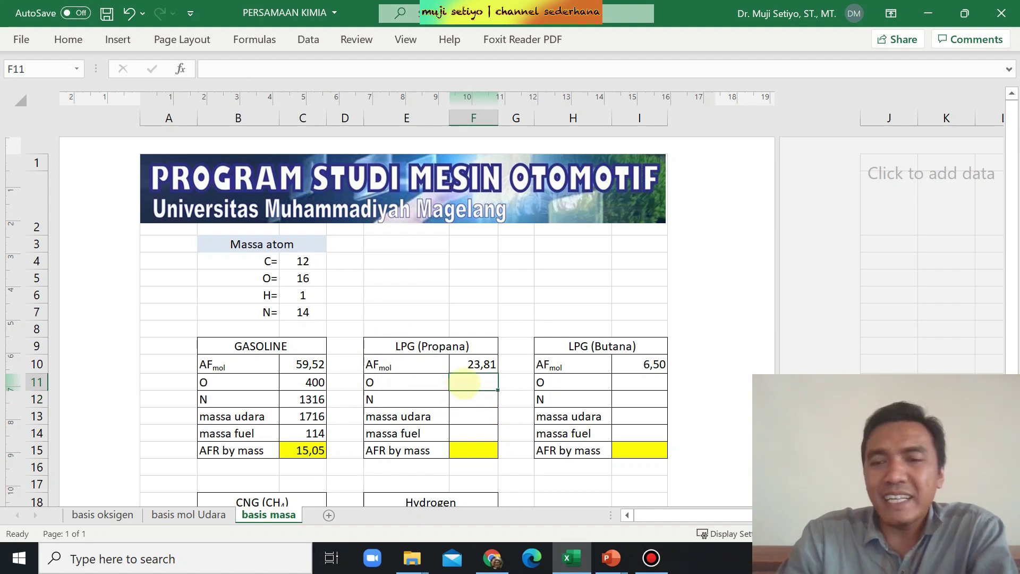
pyautogui.write('=')
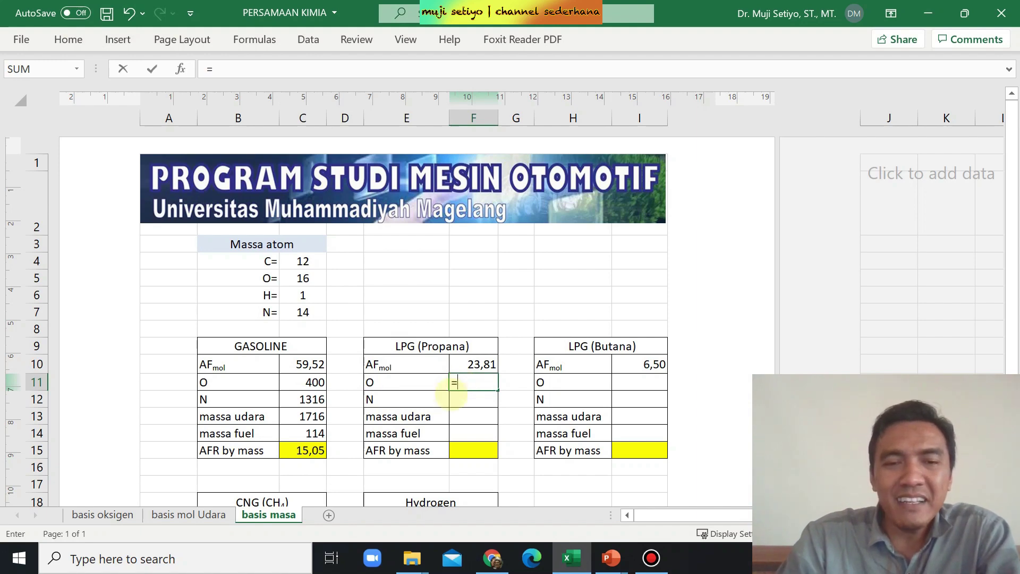
pyautogui.write('5*2*')
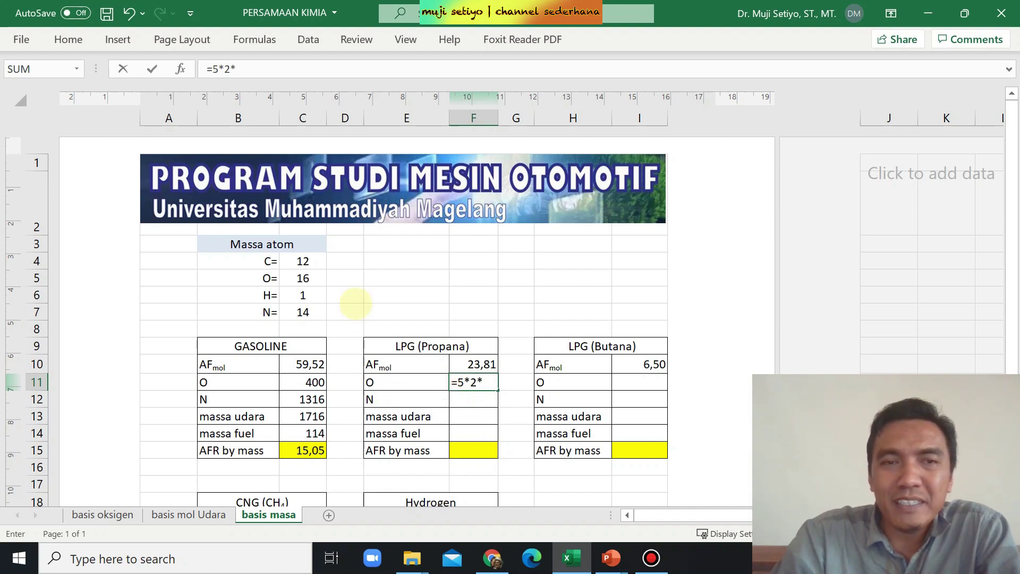
pyautogui.click(319, 276)
pyautogui.press('Return')
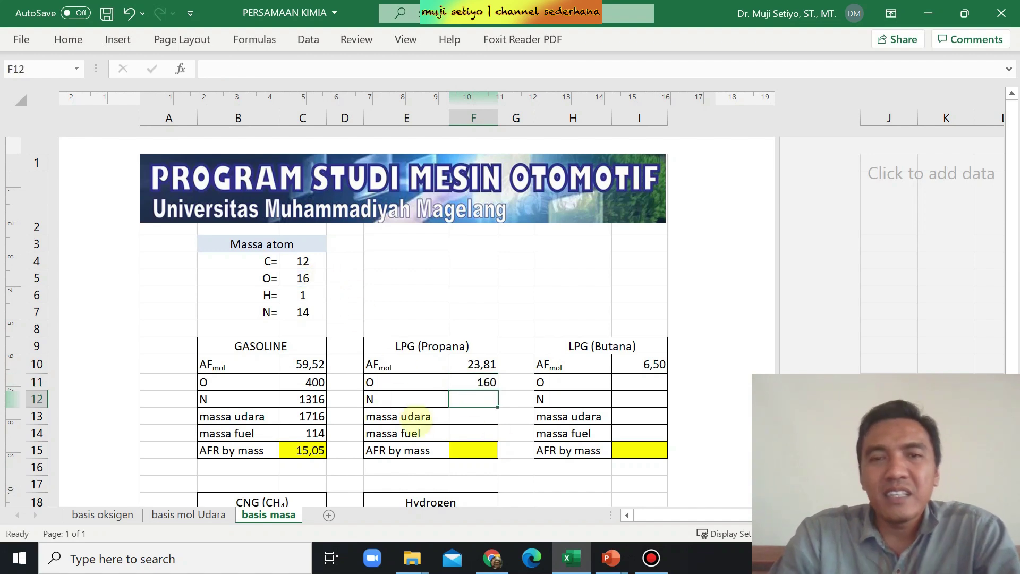
pyautogui.write('=3,76*5*2*')
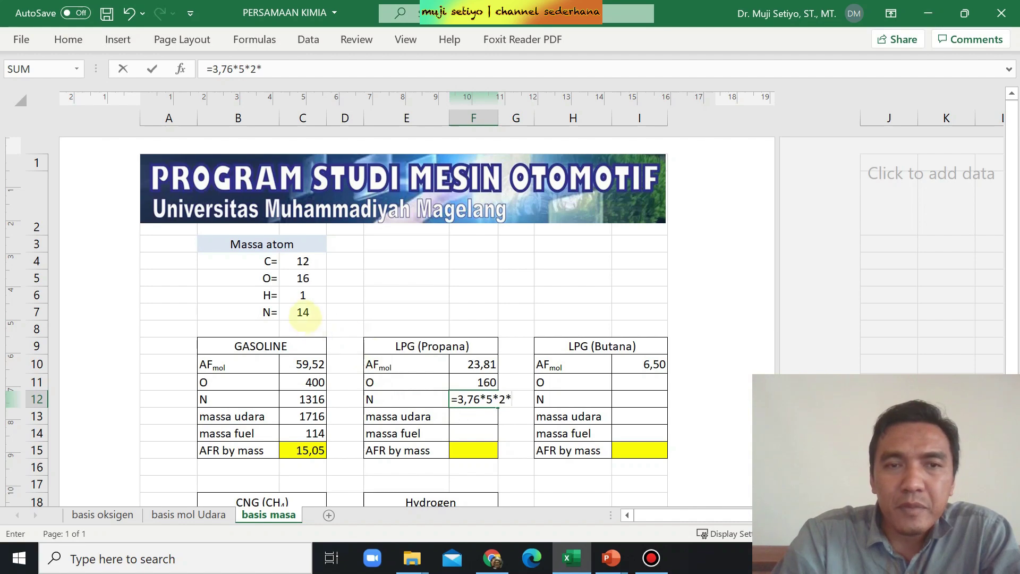
pyautogui.click(303, 314)
pyautogui.press('Return')
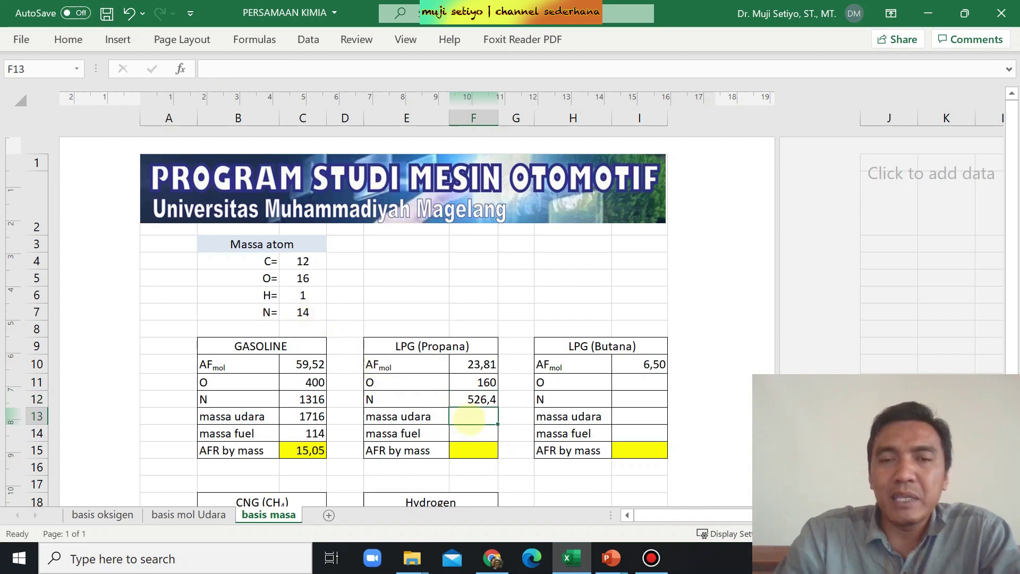
# - Compute propane air mass in F13 as =F11+F12, giving 686,4
pyautogui.write('=')
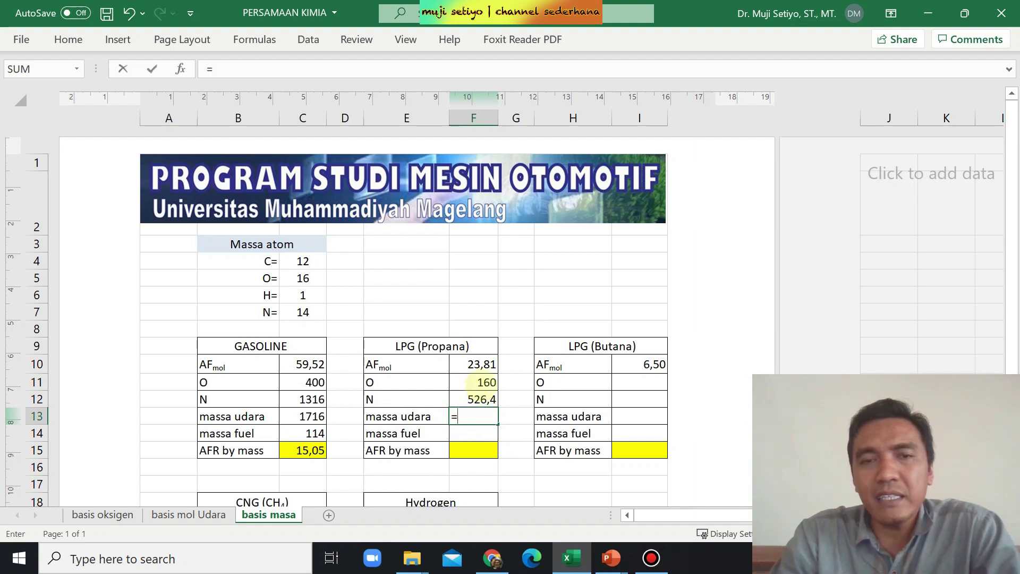
pyautogui.click(472, 381)
pyautogui.write('+')
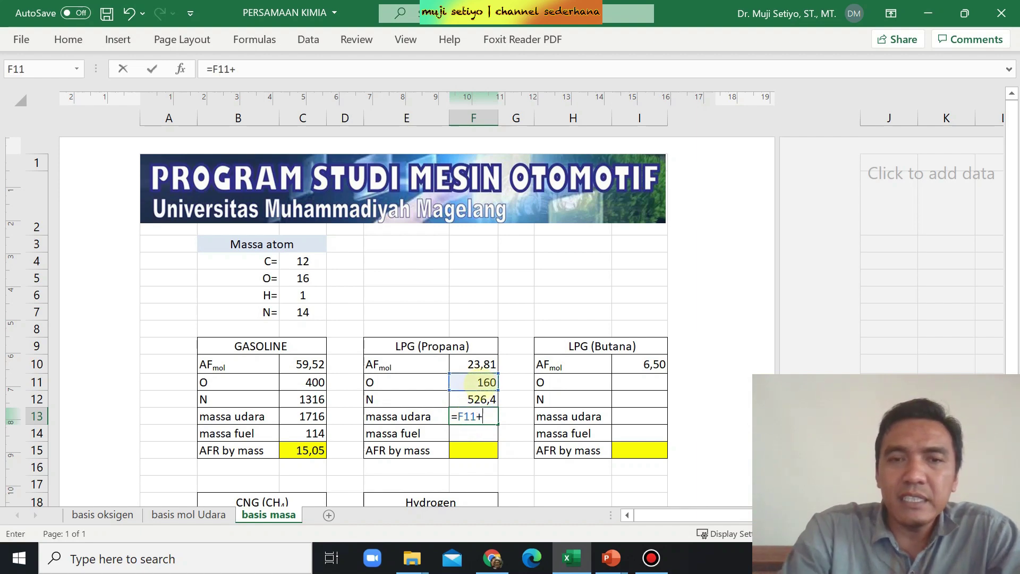
pyautogui.click(483, 398)
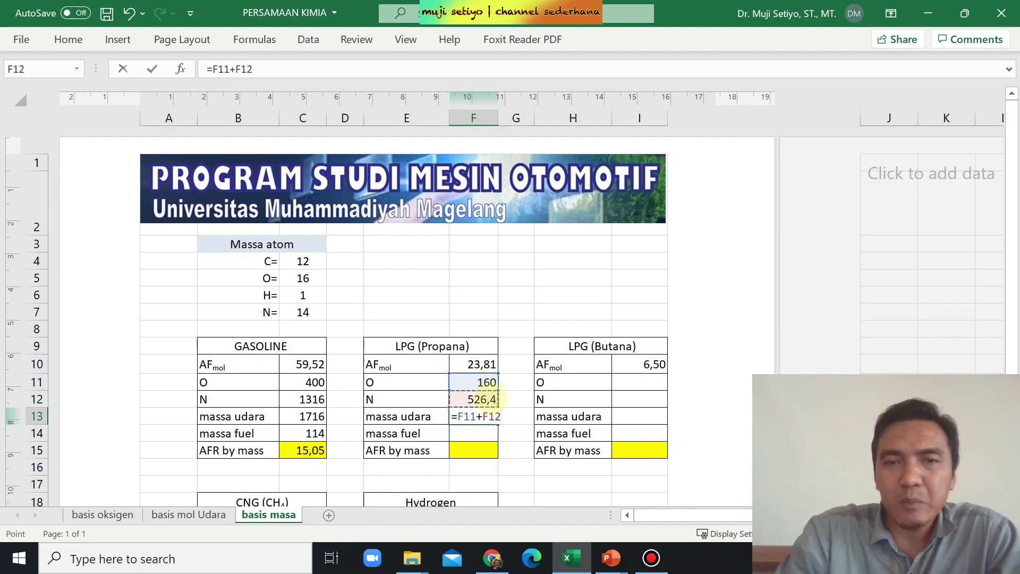
pyautogui.press('Return')
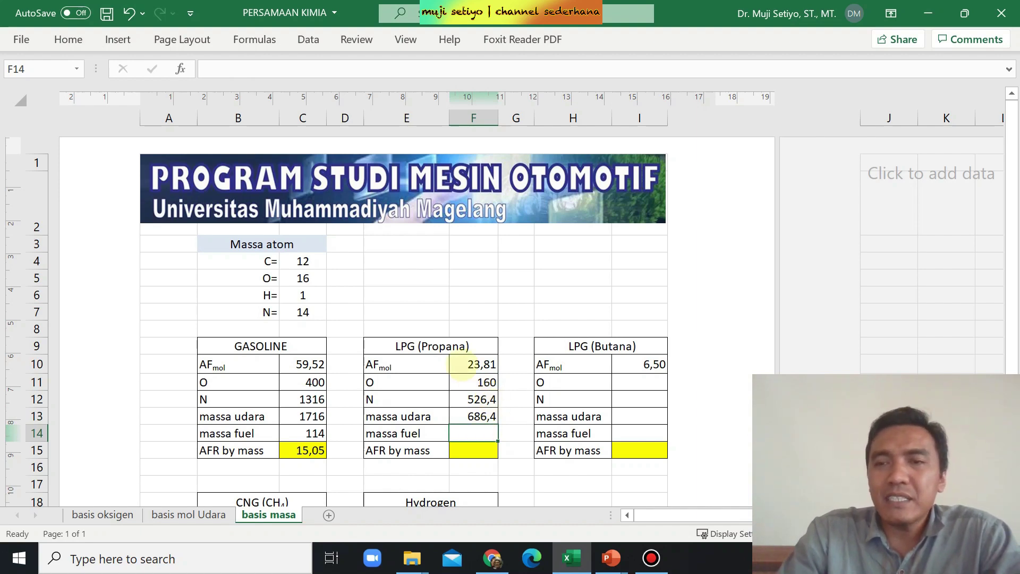
# - Compute propane fuel mass in F14 as =C4*3+C6*8, giving 44
pyautogui.write('=')
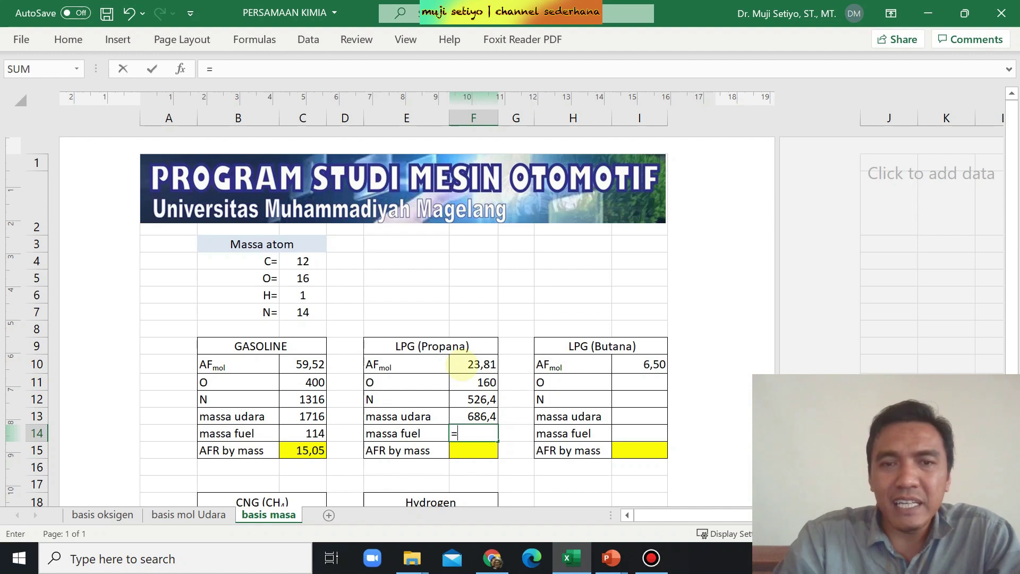
pyautogui.click(320, 264)
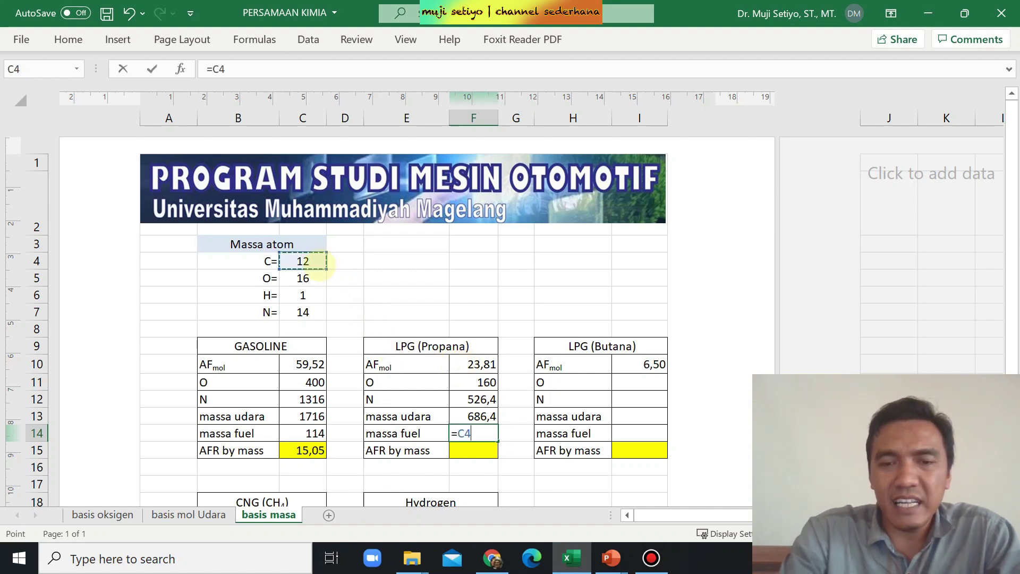
pyautogui.write('*3+')
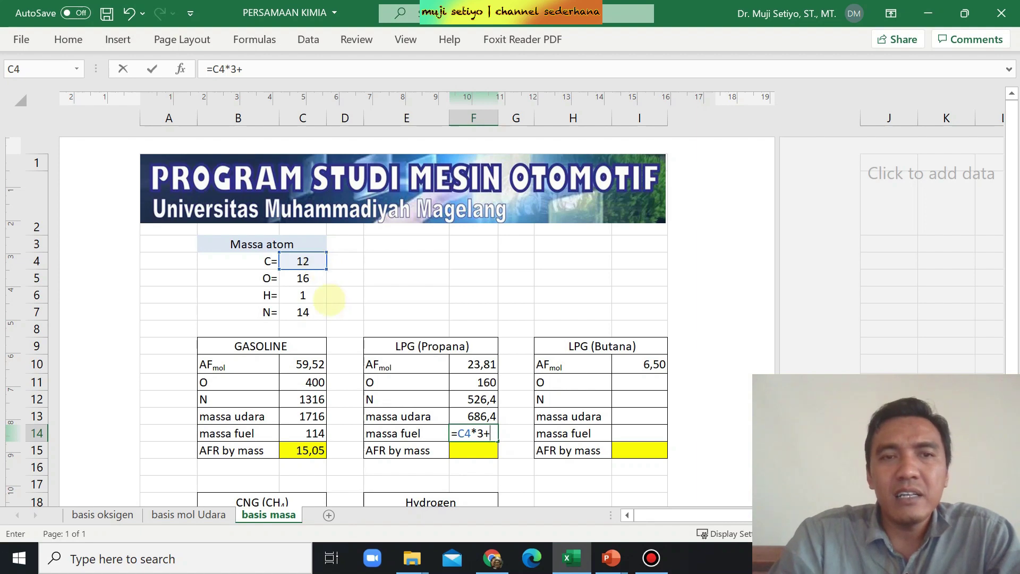
pyautogui.click(325, 298)
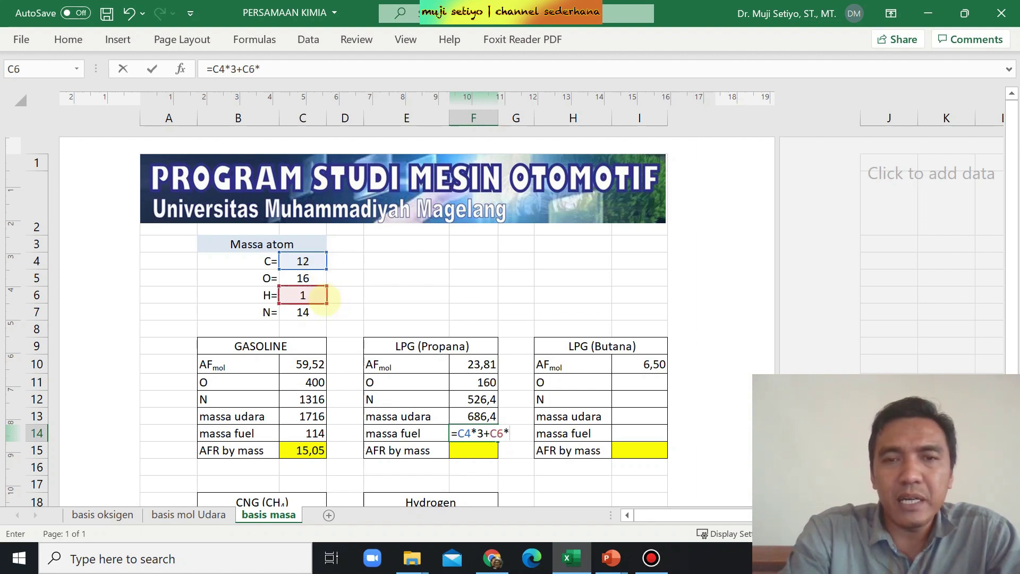
pyautogui.press('Return')
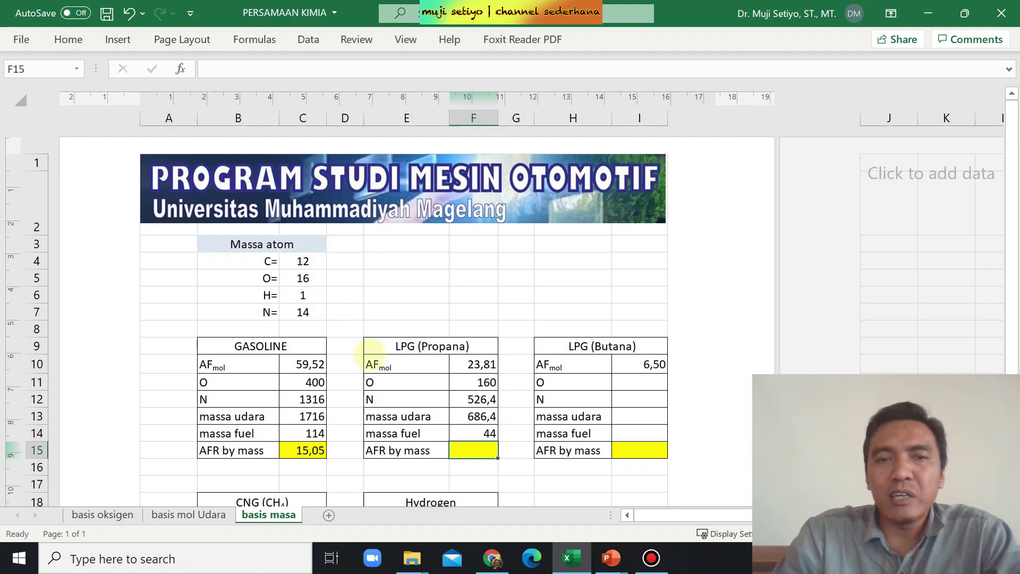
# - Compute propane mass-based AFR in F15 as =F13/F14, giving 15,60
pyautogui.write('=')
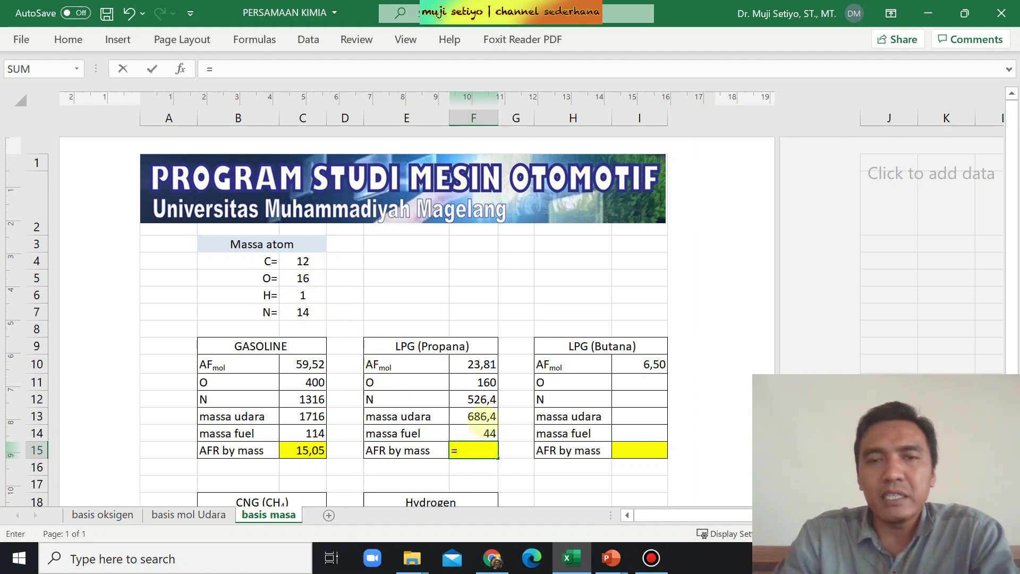
pyautogui.click(474, 416)
pyautogui.write('/')
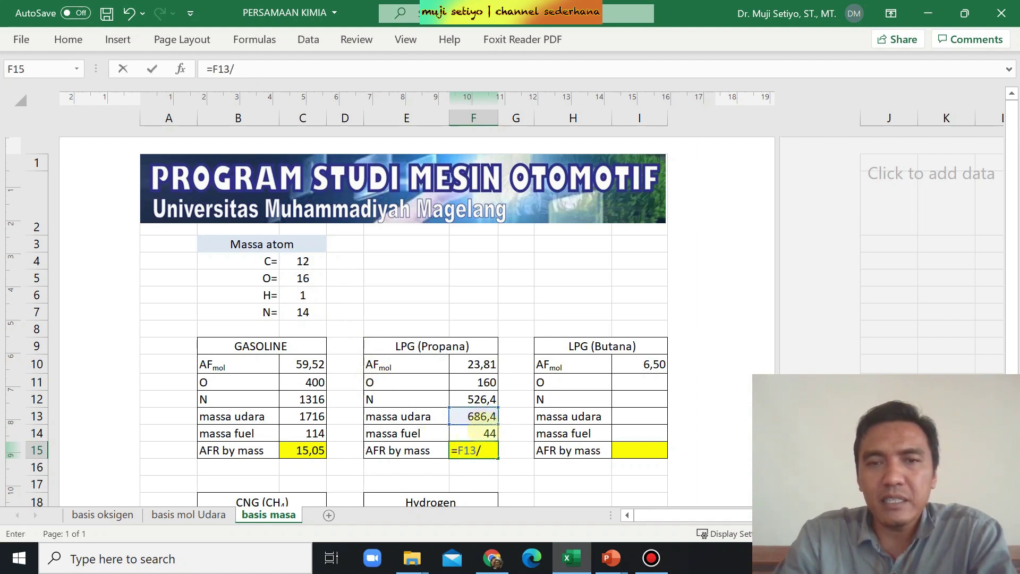
pyautogui.click(475, 432)
pyautogui.press('Return')
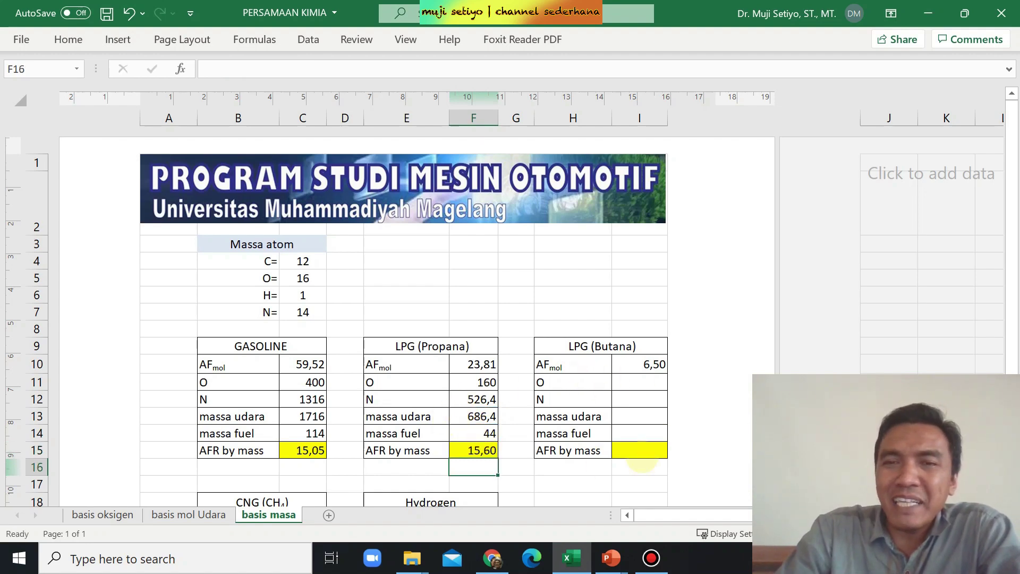
# - Look over the CNG and Hydrogen tables, then go to the 'basis oksigen' sheet
pyautogui.scroll(-1, 433, 421)
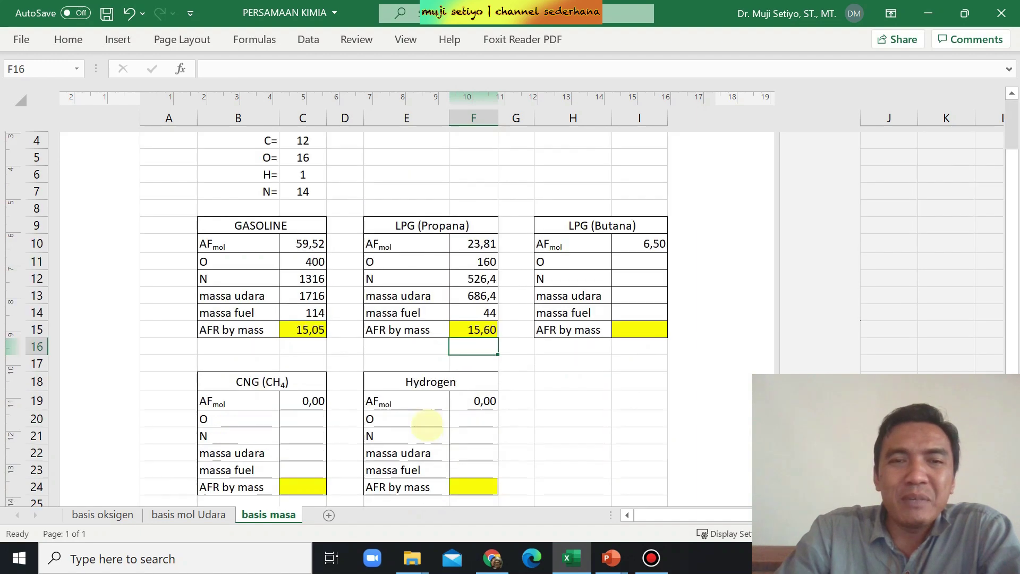
pyautogui.scroll(-1, 372, 382)
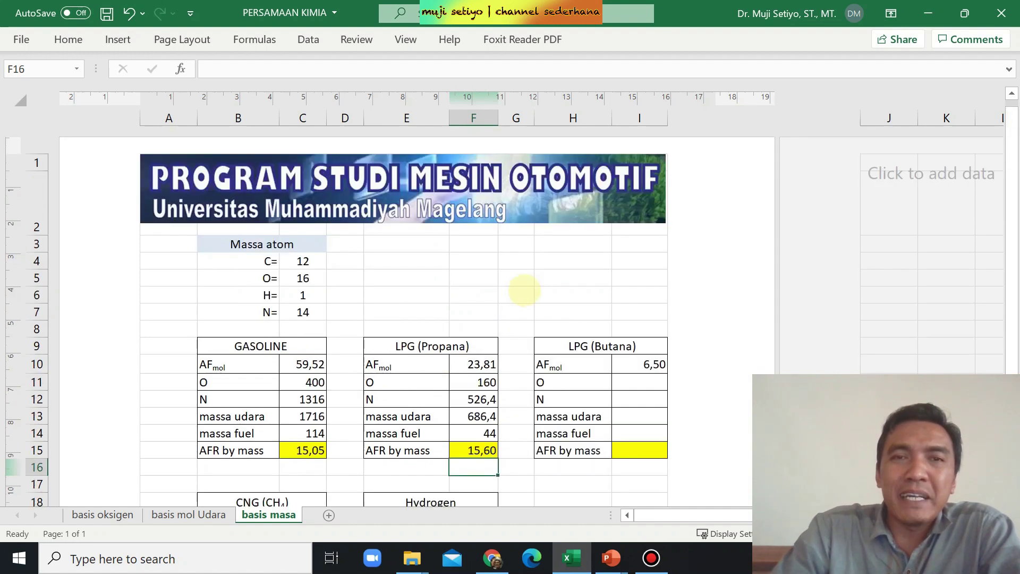
pyautogui.scroll(2, 518, 287)
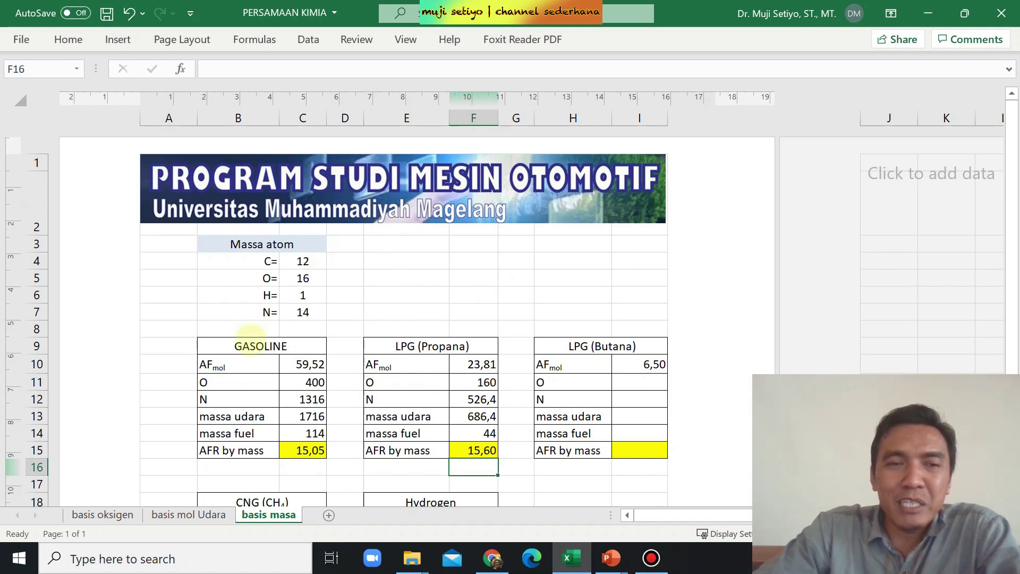
pyautogui.click(102, 515)
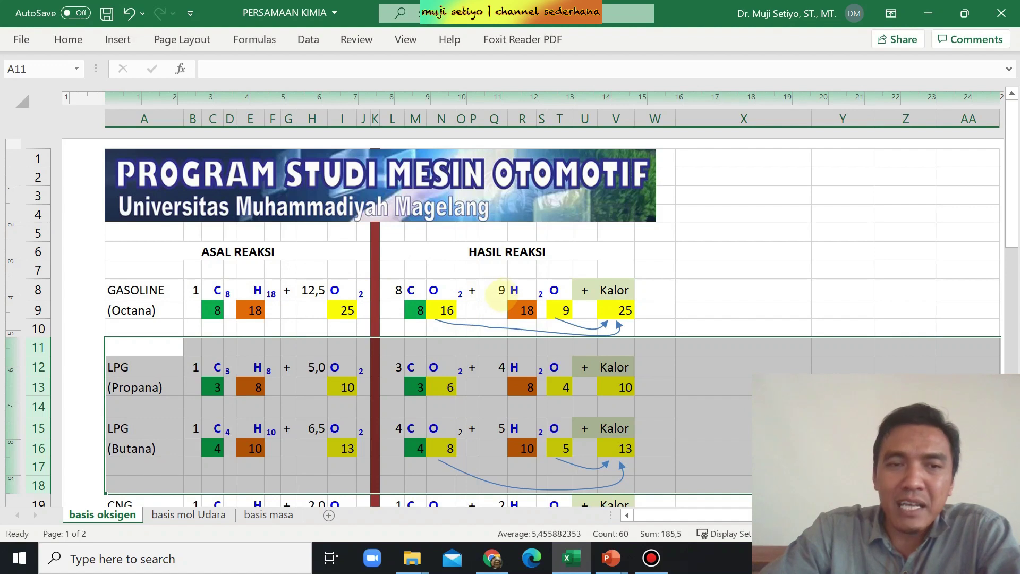
# - Pass through the 'basis mol Udara' sheet and return to 'basis masa'
pyautogui.click(213, 514)
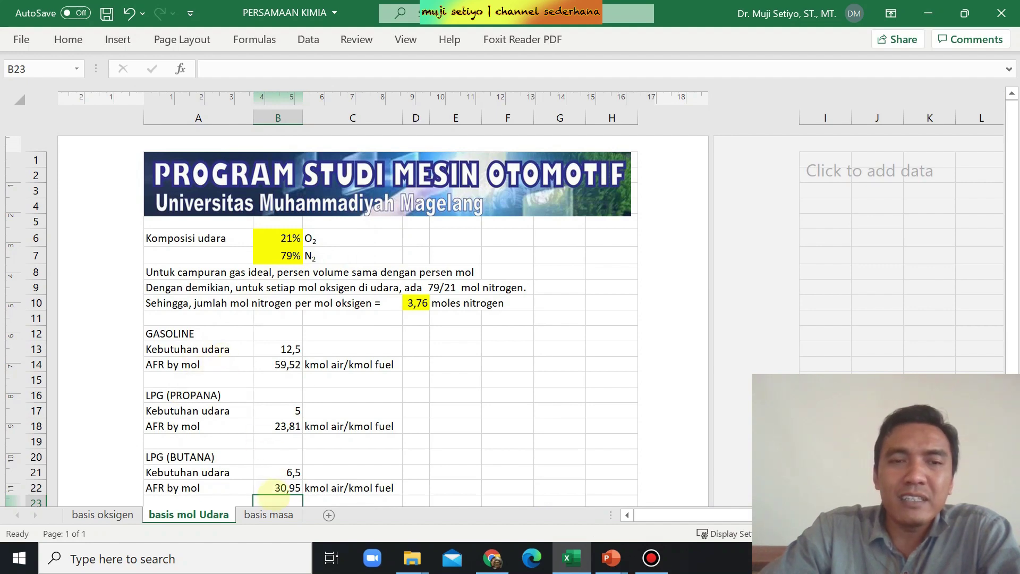
pyautogui.click(269, 514)
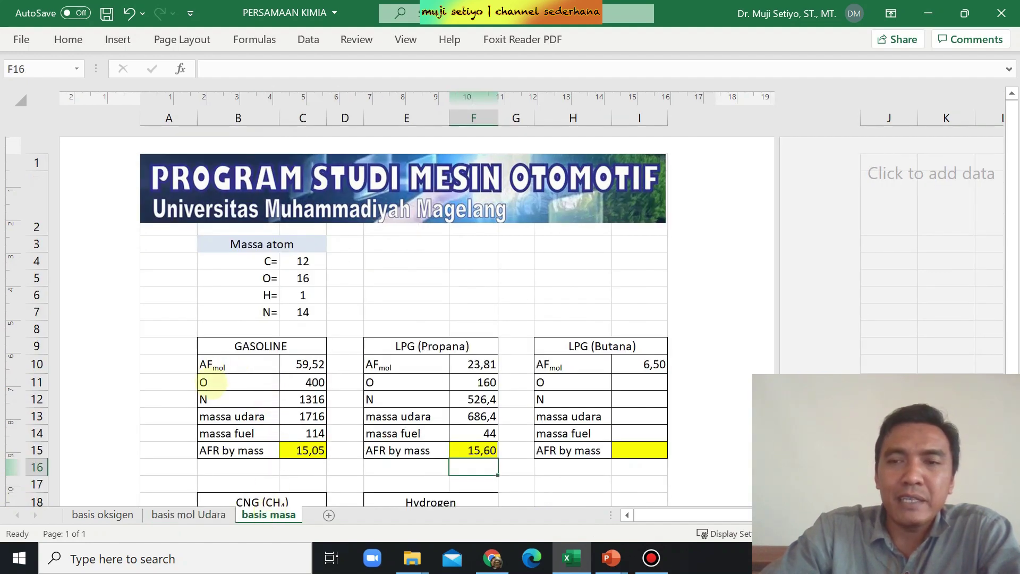